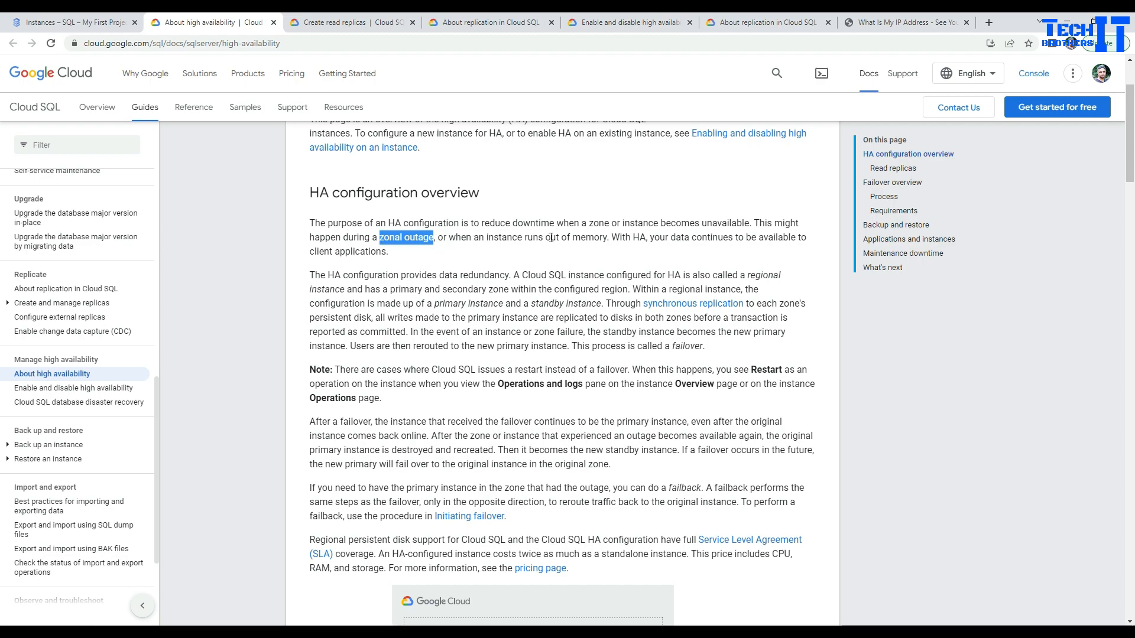
Step: Read the paragraph on the purpose of an HA configuration, highlighting the zonal outage and out-of-memory cases and the full paragraph
left_click_drag(611, 238, 442, 239)
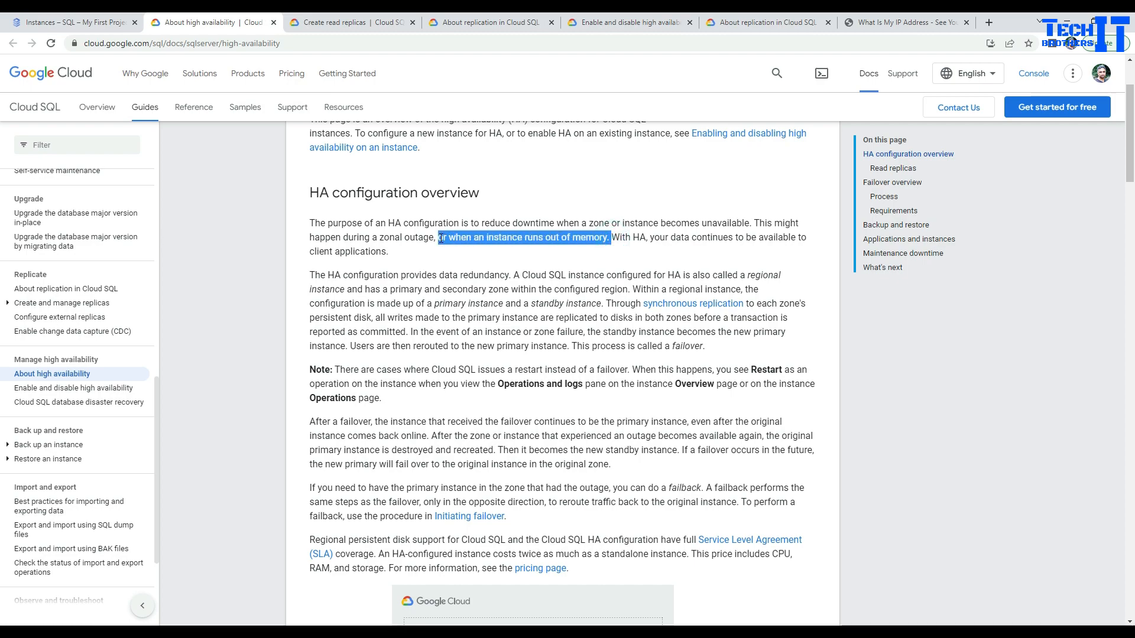
left_click(641, 239)
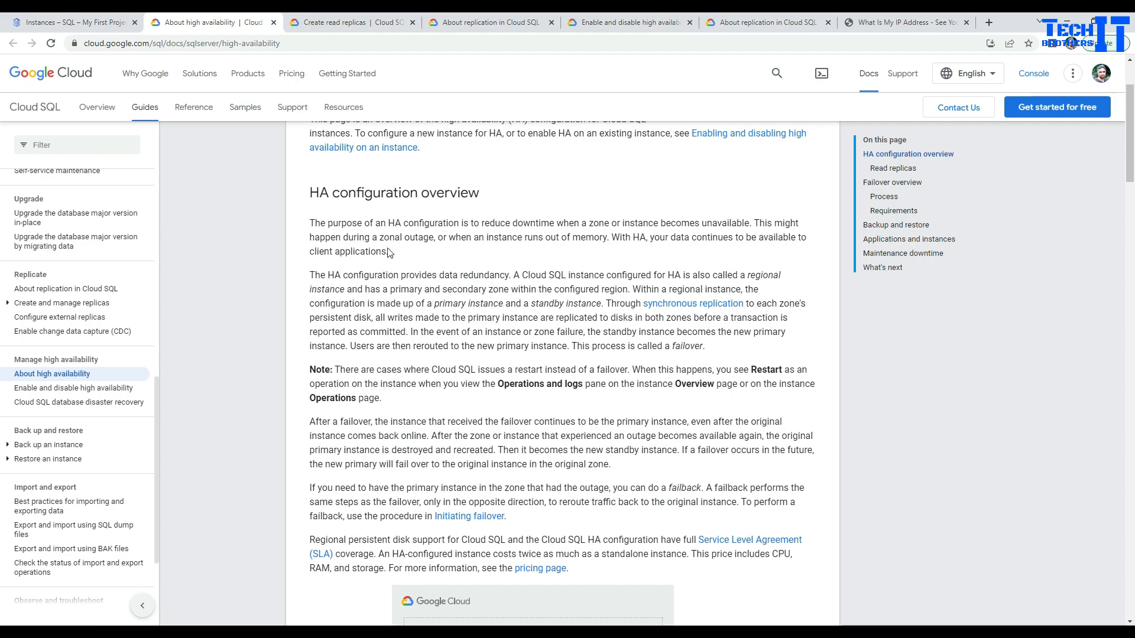
left_click_drag(391, 254, 307, 228)
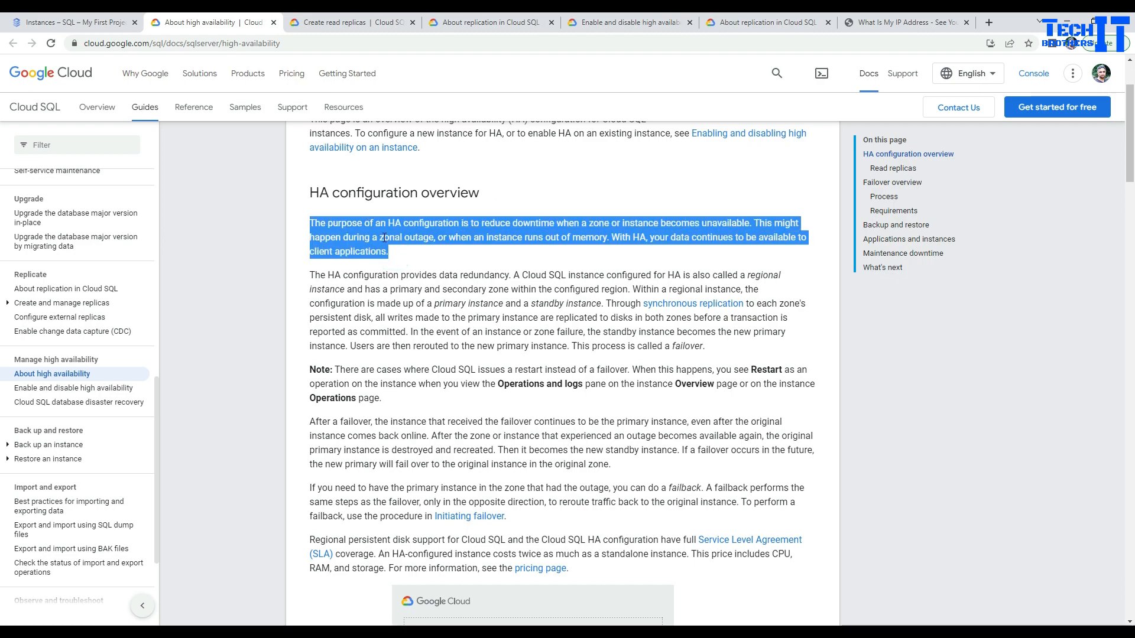
left_click(410, 250)
left_click_drag(379, 237, 602, 239)
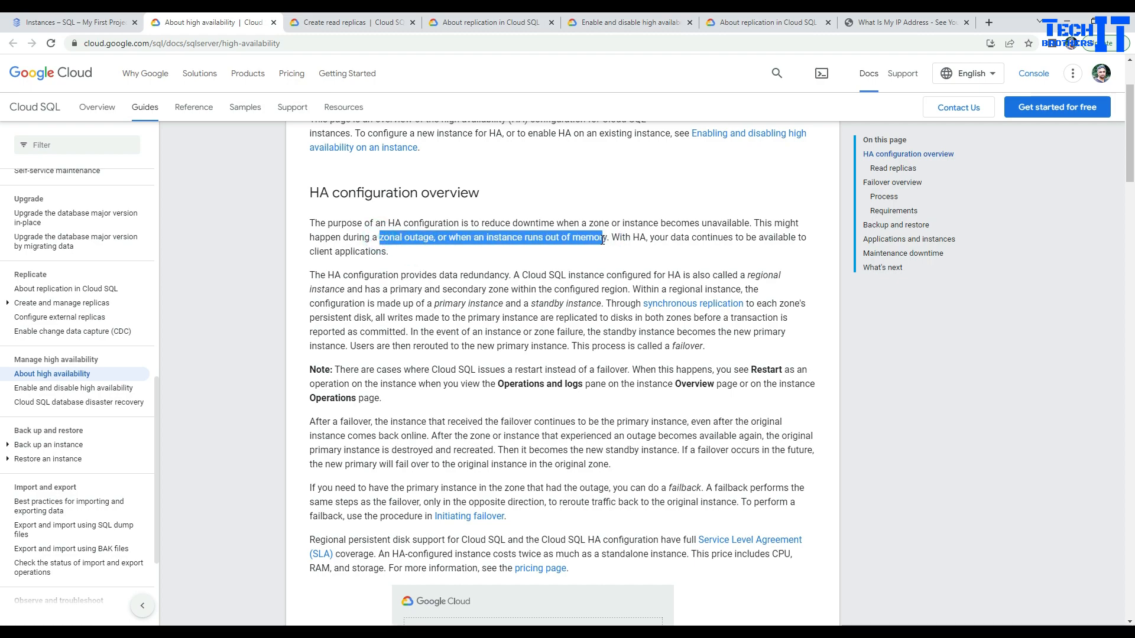
left_click(578, 239)
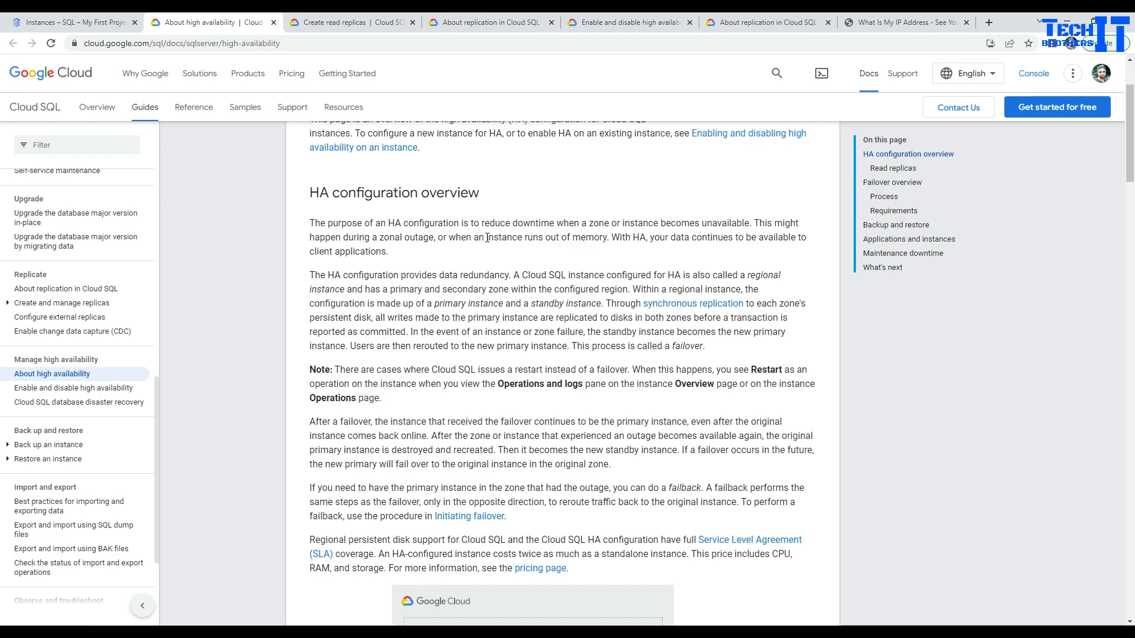
left_click_drag(485, 238, 609, 237)
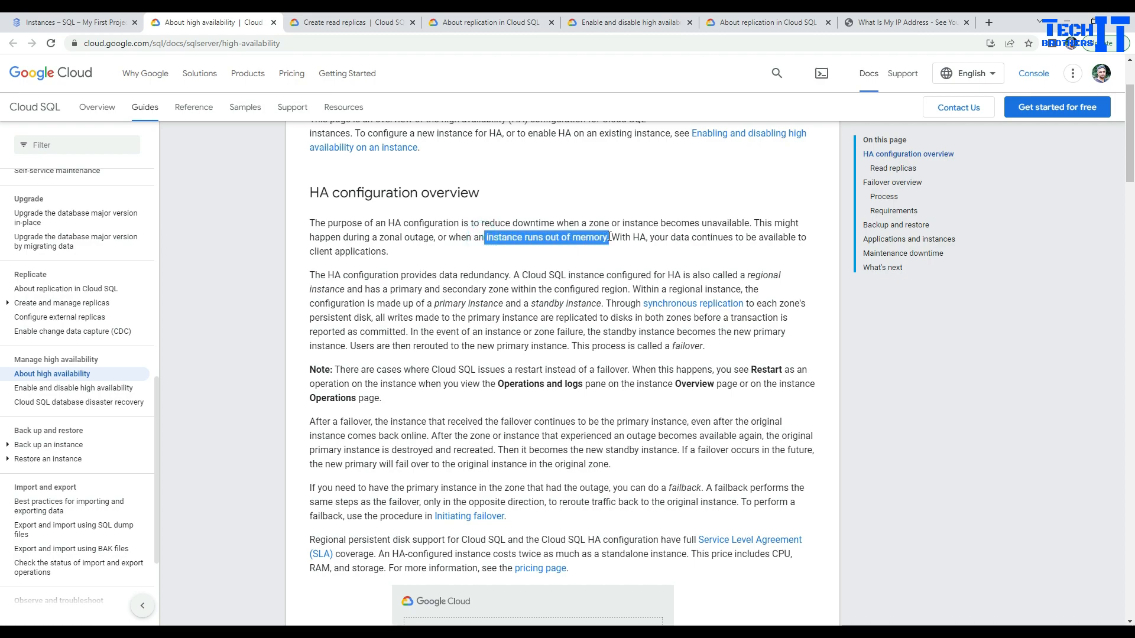
left_click(575, 241)
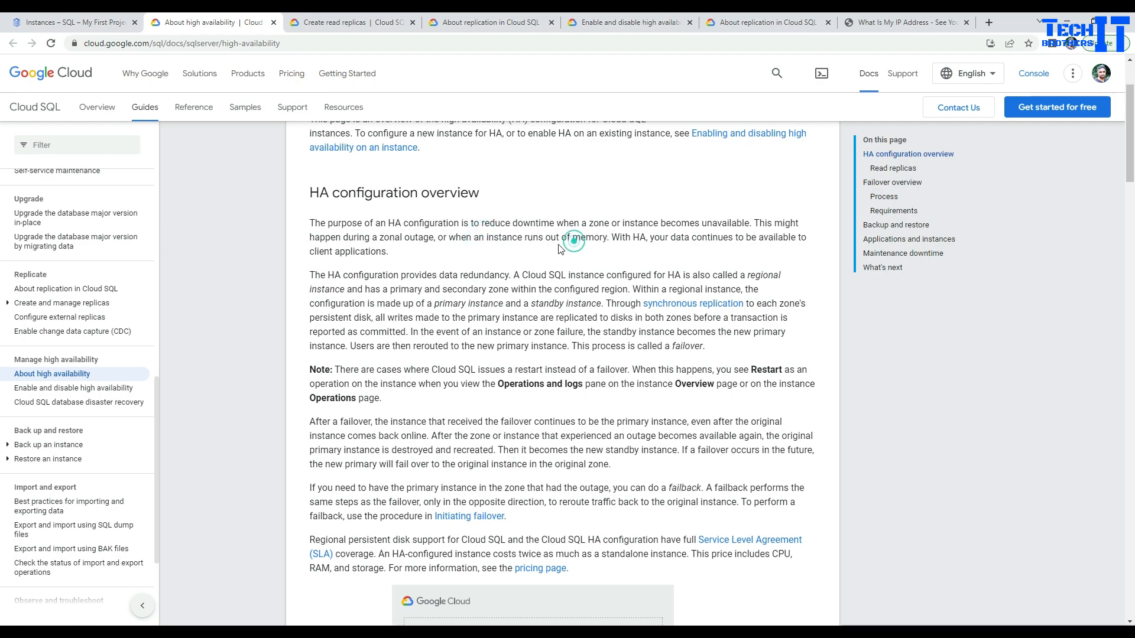
left_click_drag(390, 255, 301, 232)
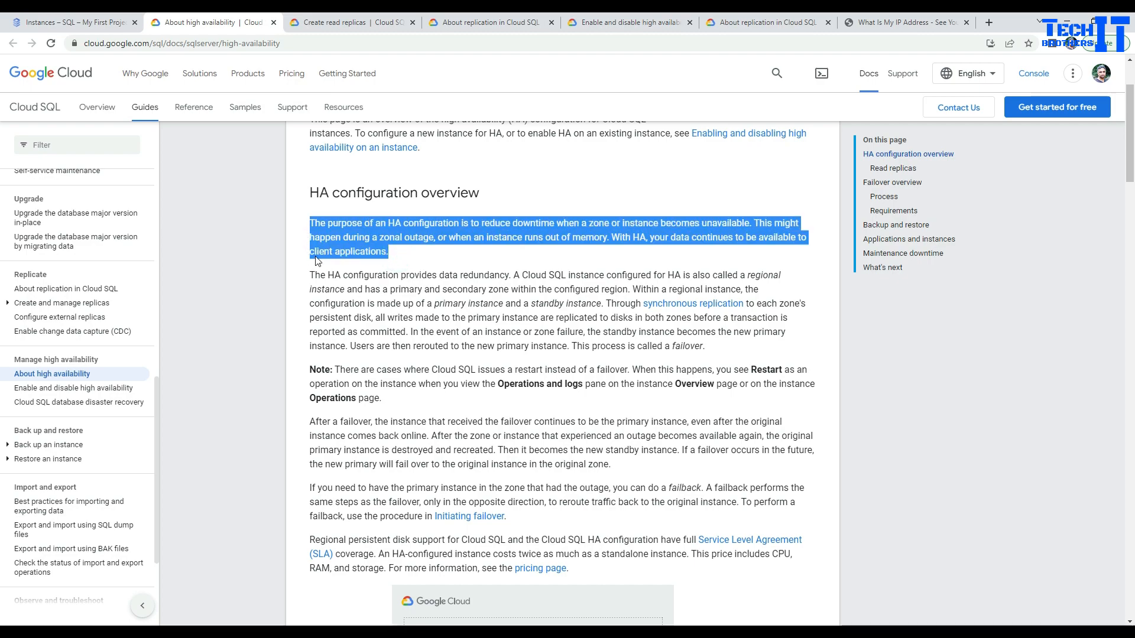
Step: Highlight the sentence on HA data redundancy and examine the Region 1 diagram of the primary and standby instances
scroll(366, 179, "down", 2)
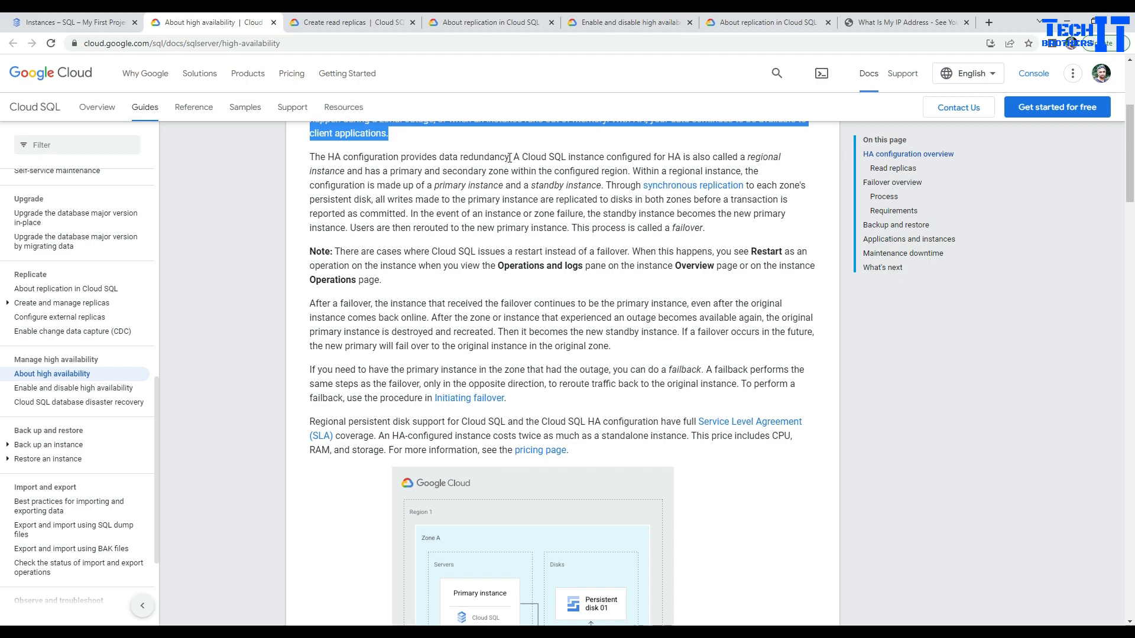
left_click_drag(511, 158, 310, 158)
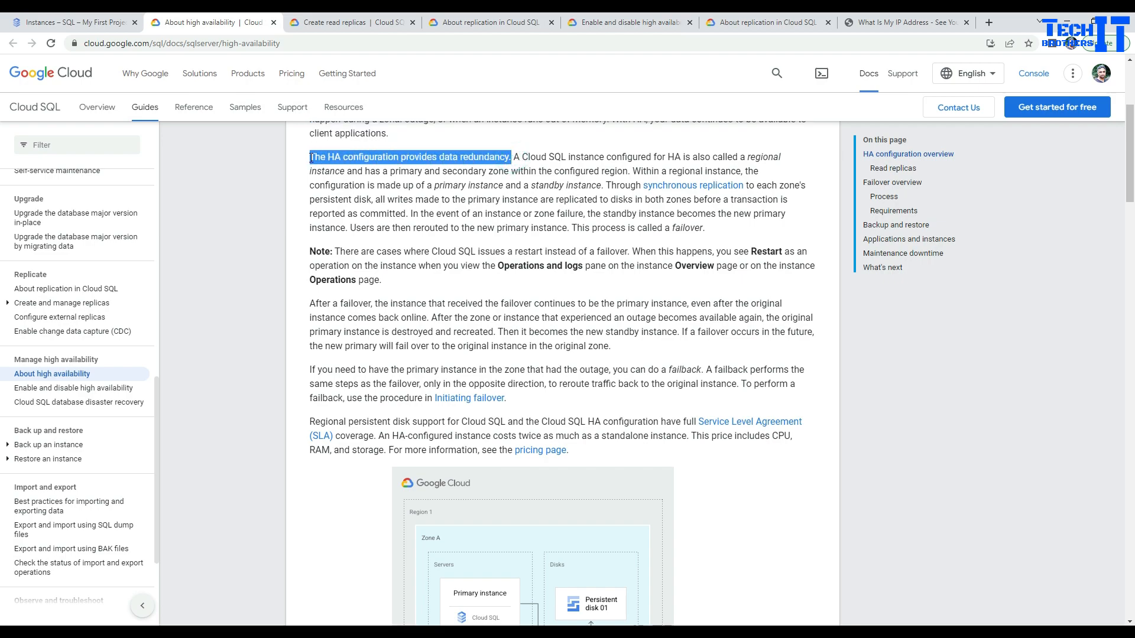
scroll(438, 343, "down", 4)
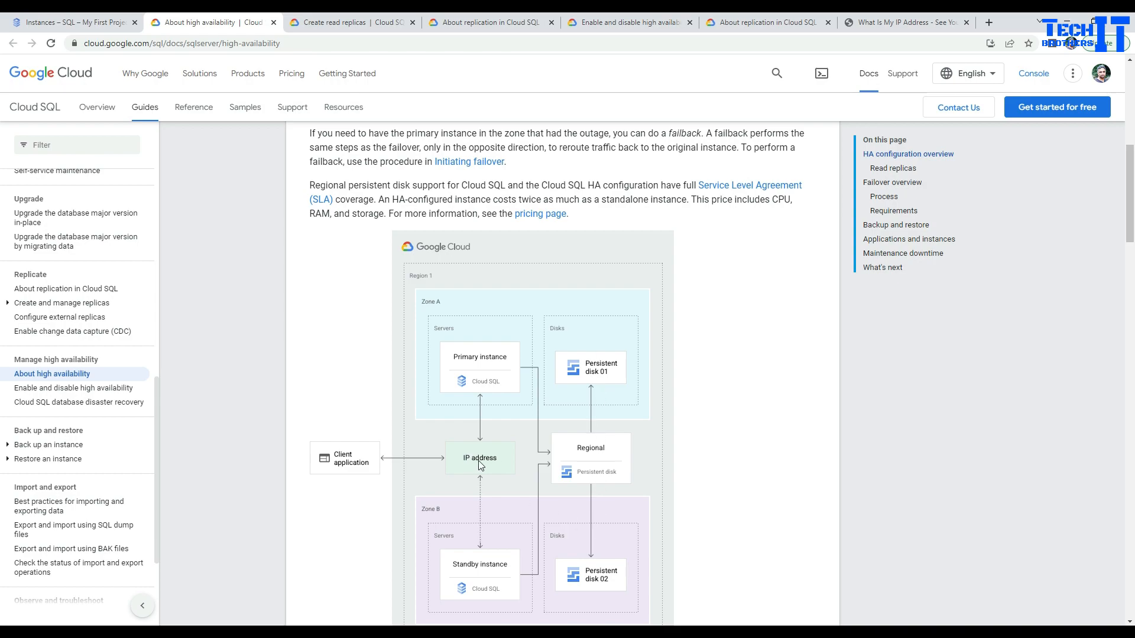
scroll(481, 444, "up", 6)
scroll(537, 507, "down", 5)
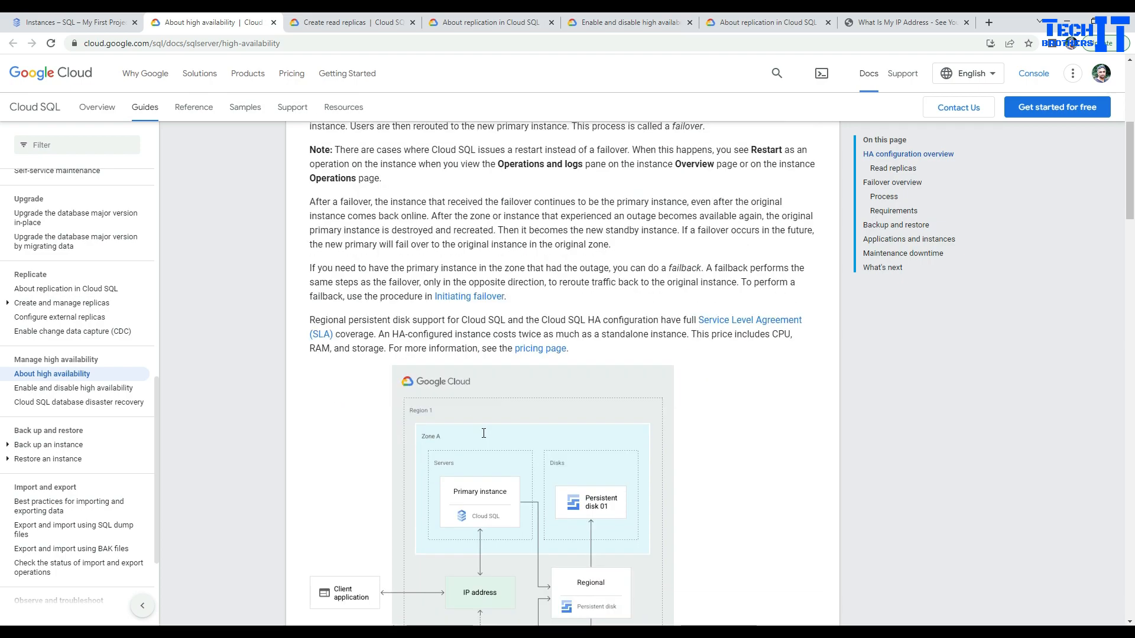
scroll(536, 502, "down", 2)
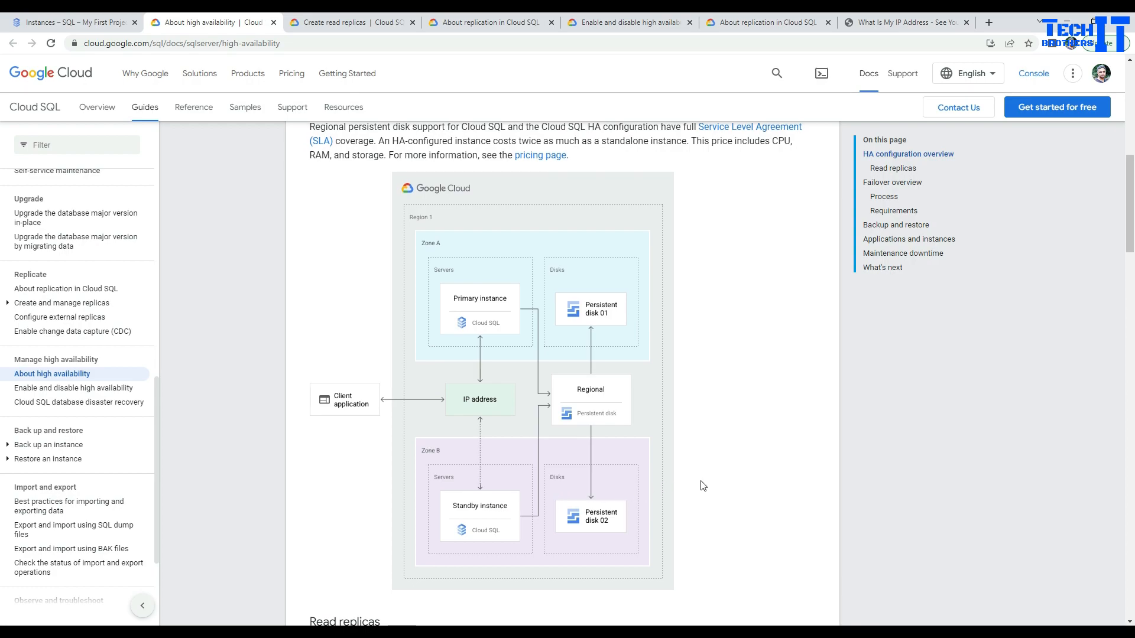
scroll(703, 485, "up", 1)
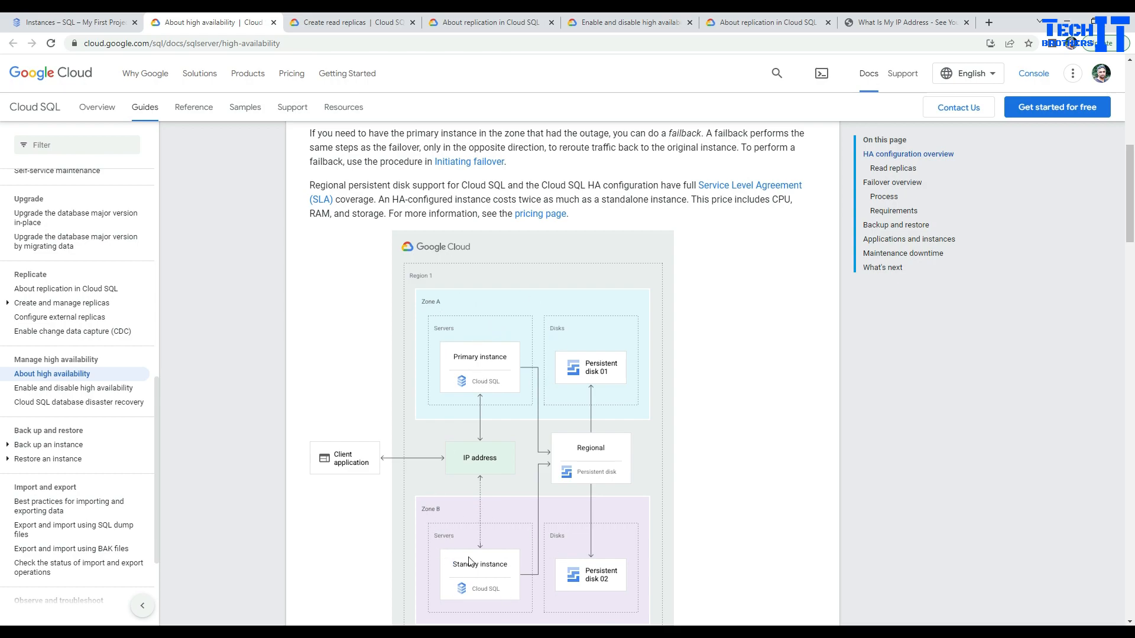
scroll(469, 561, "down", 2)
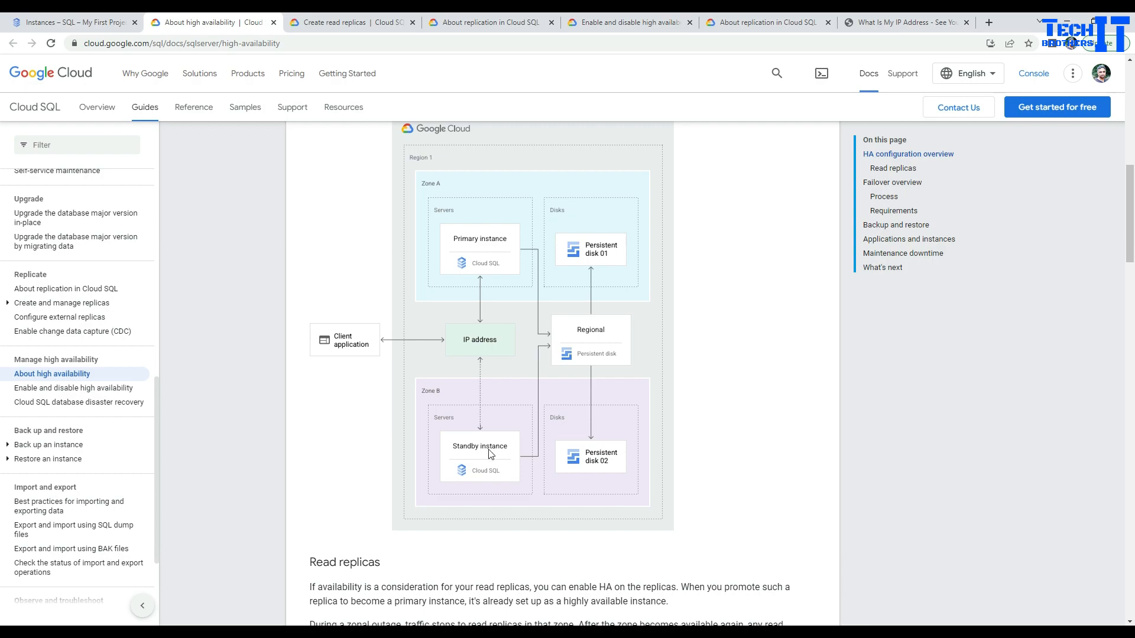
Step: Read the data redundancy paragraph, highlighting the regional instance, the primary and standby instances, and the synchronous replication text
scroll(551, 450, "up", 3)
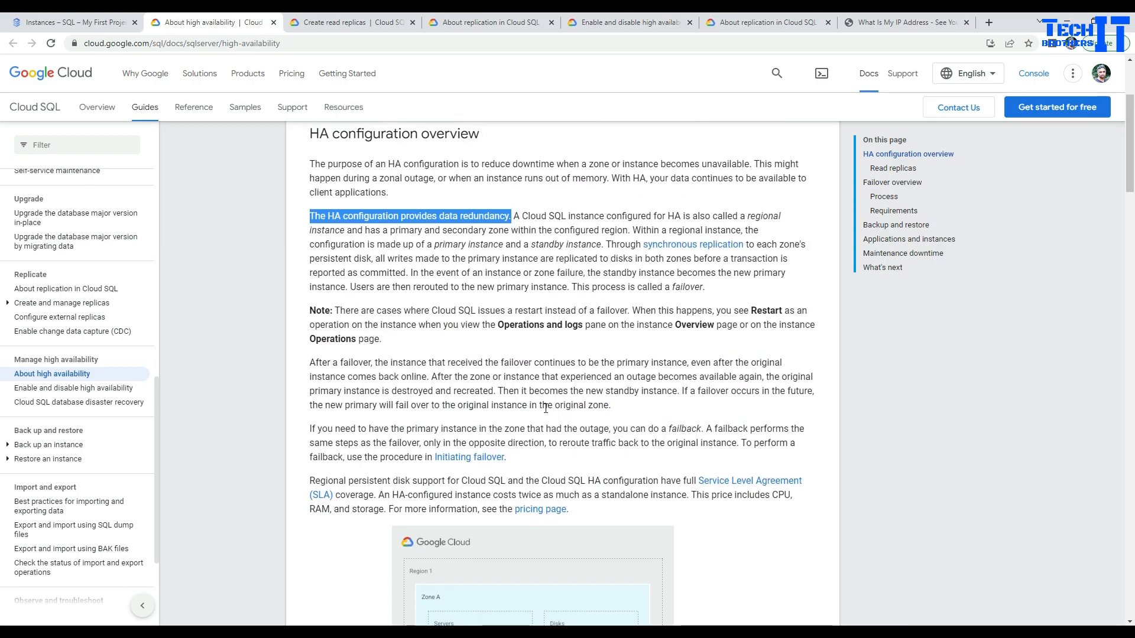
scroll(568, 417, "up", 2)
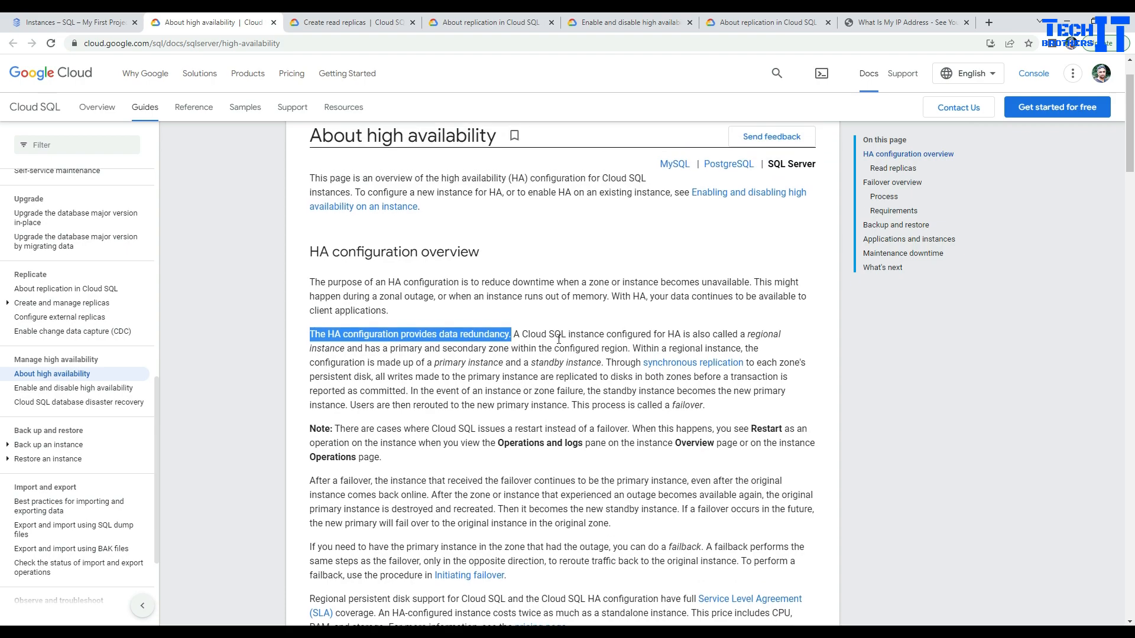
left_click_drag(513, 334, 629, 349)
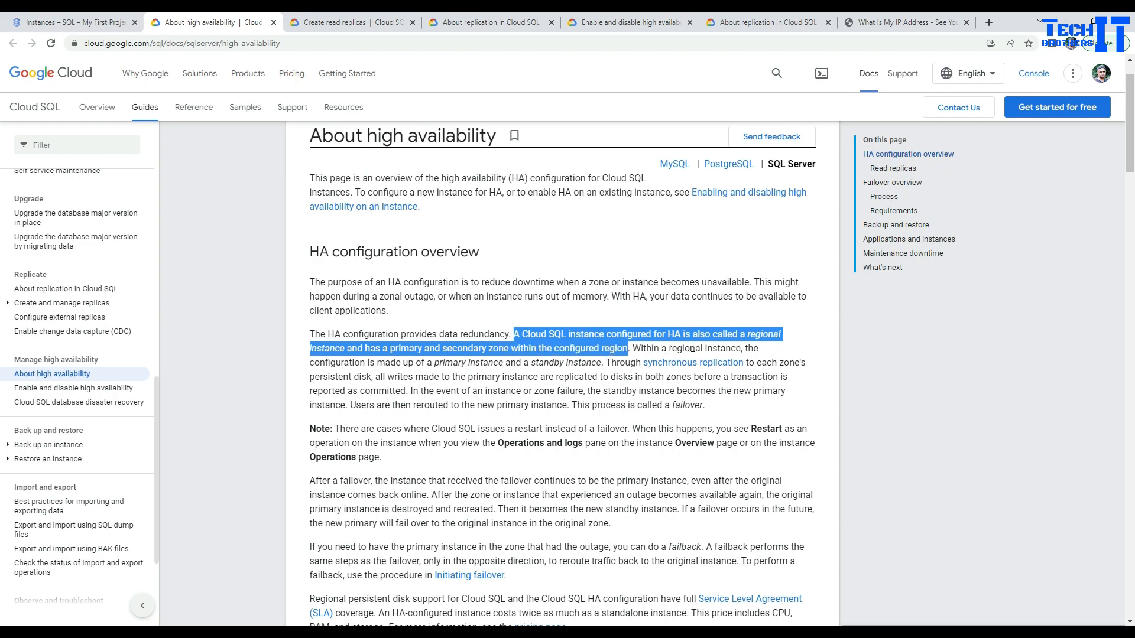
left_click_drag(742, 348, 632, 349)
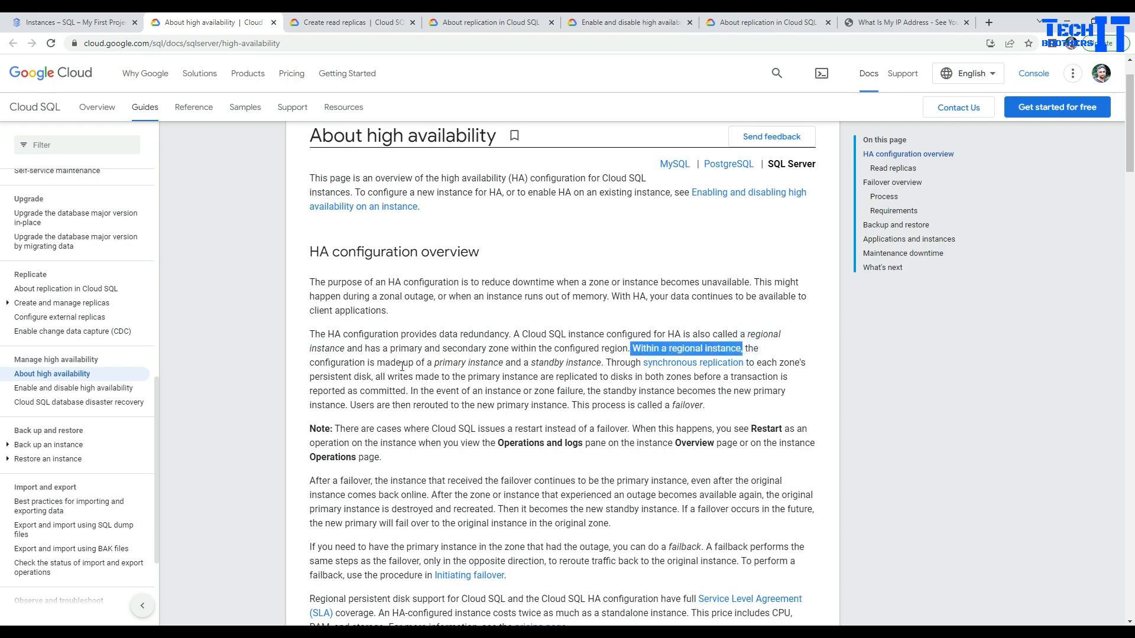
left_click_drag(433, 363, 605, 363)
scroll(584, 361, "down", 2)
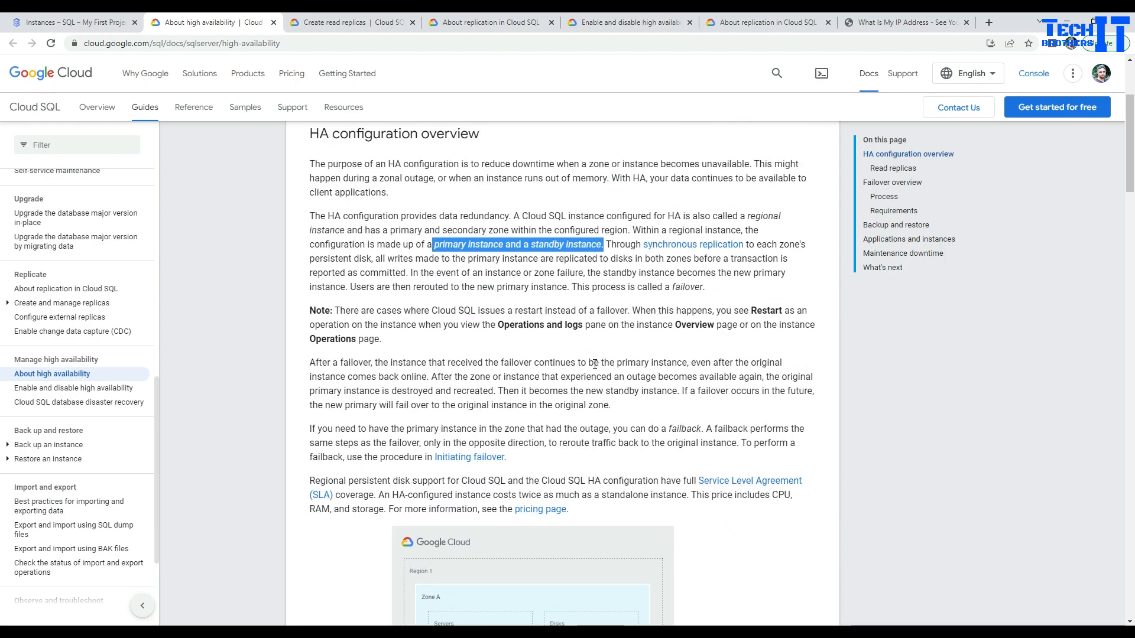
left_click(607, 245)
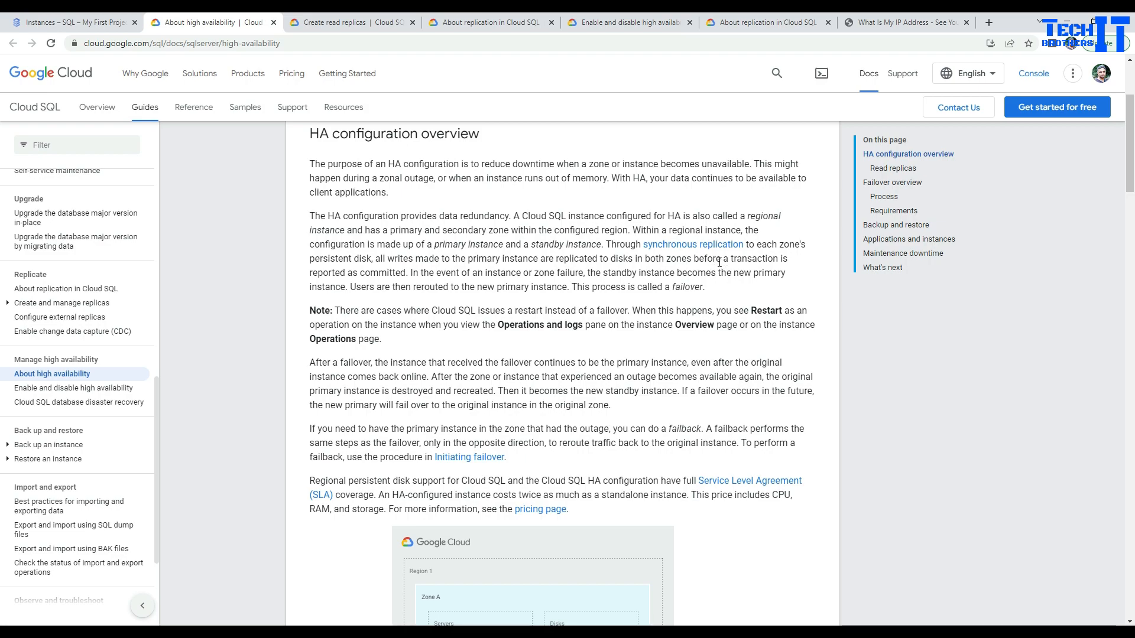
left_click_drag(408, 273, 307, 221)
Step: Examine how the Zone A and Zone B instances and persistent disks connect in the architecture diagram
scroll(271, 451, "down", 3)
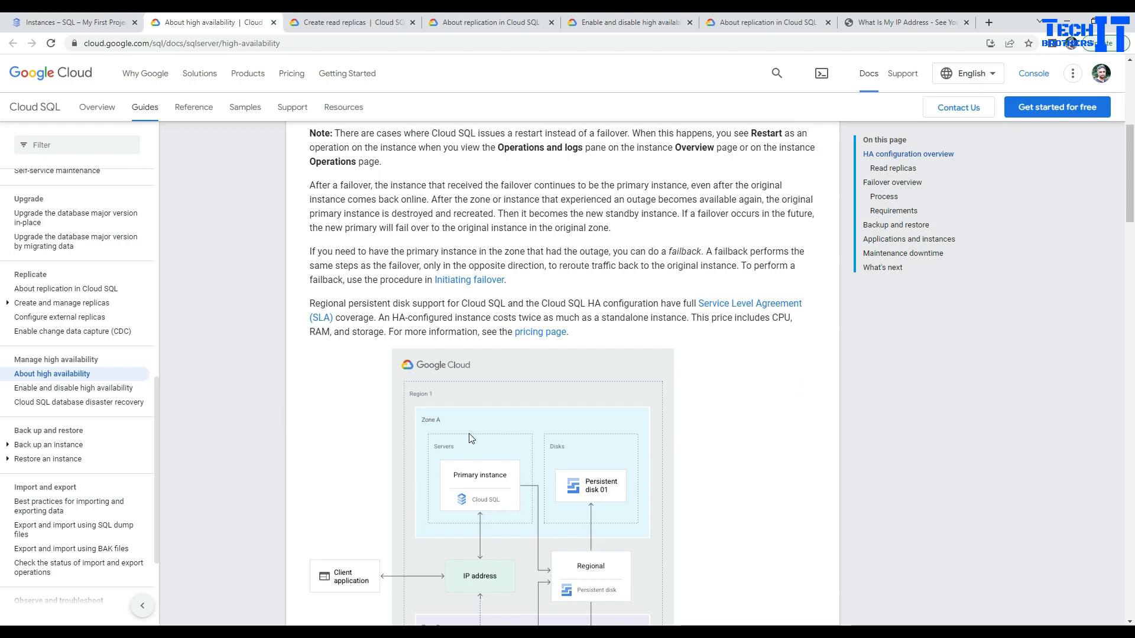
scroll(470, 438, "down", 3)
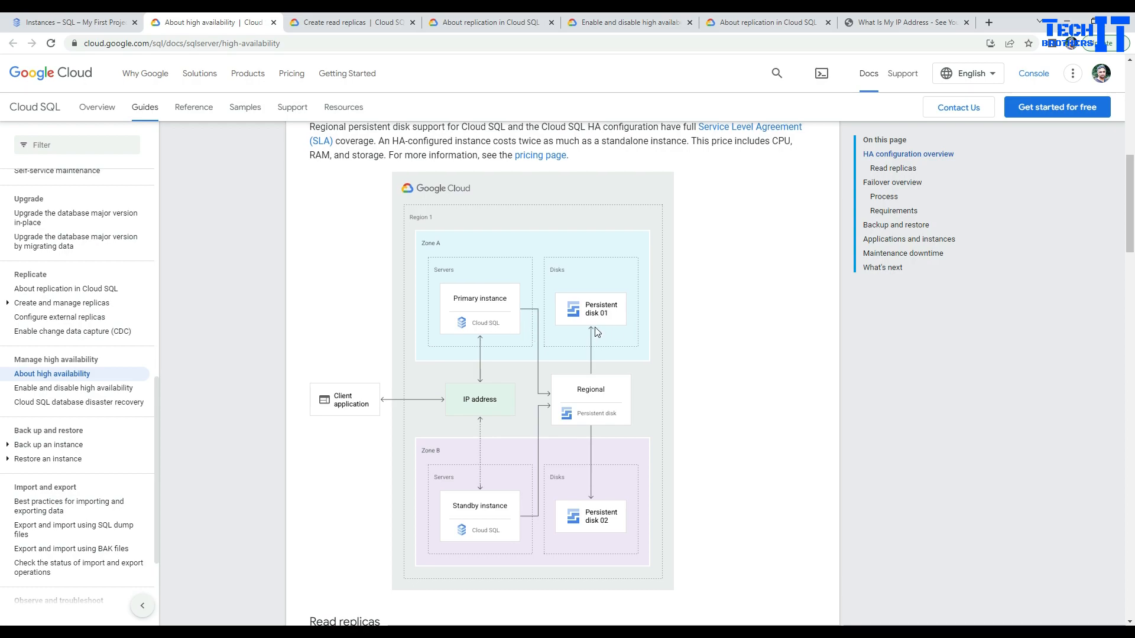
scroll(456, 371, "up", 2)
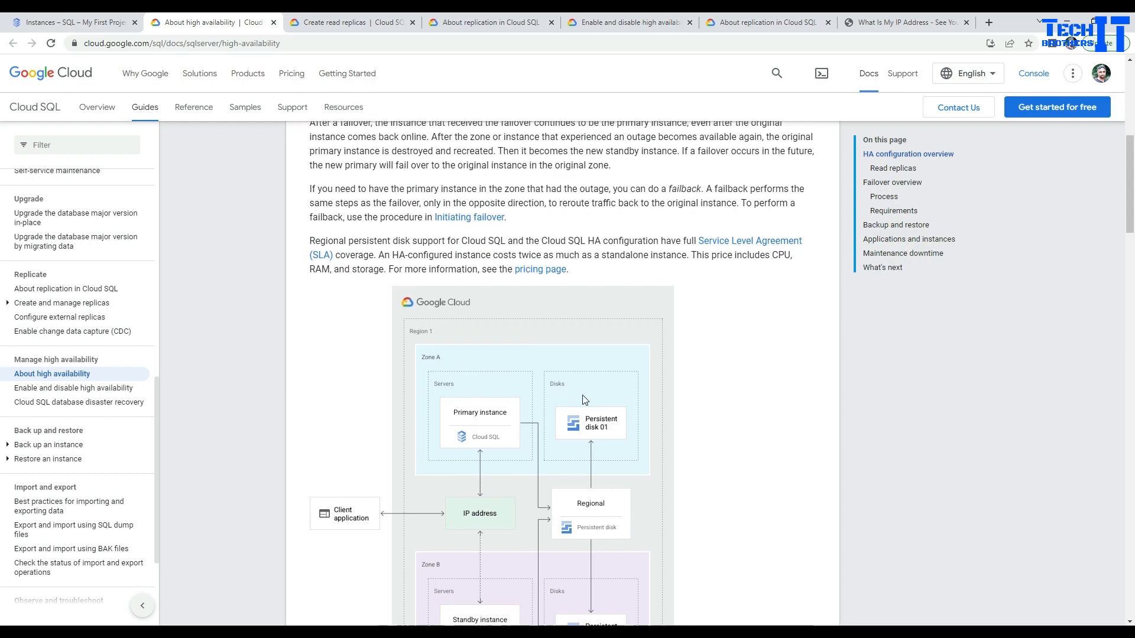
scroll(631, 445, "down", 3)
Step: Highlight the instance or zone failure wording and the failover sentences, and compare them with the standby instance in the diagram
scroll(679, 390, "up", 7)
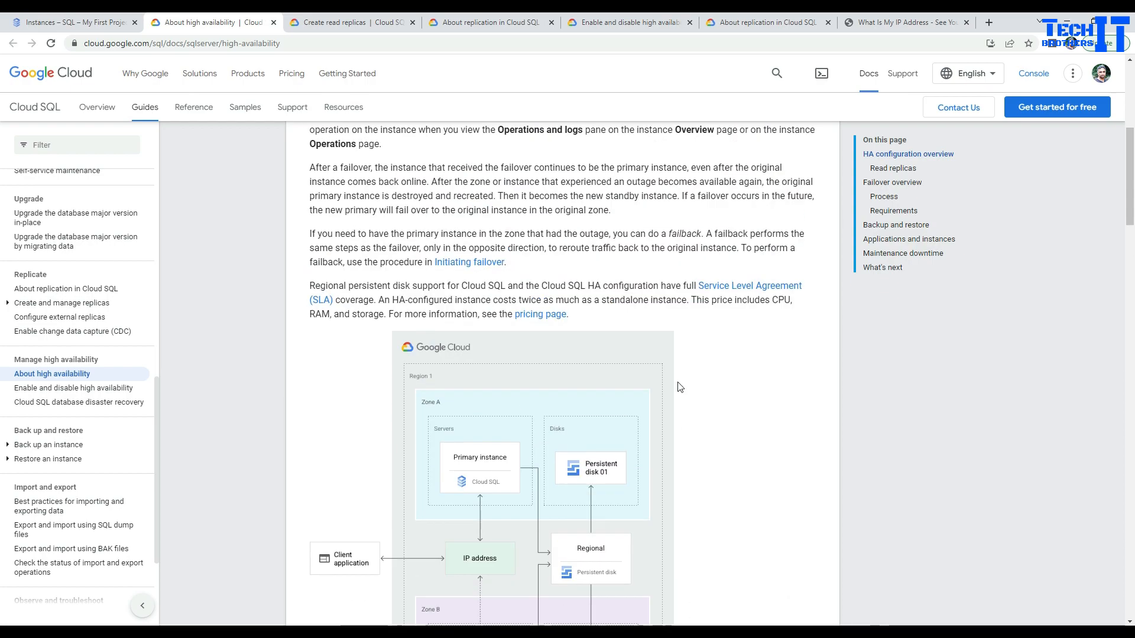
left_click_drag(485, 273, 580, 272)
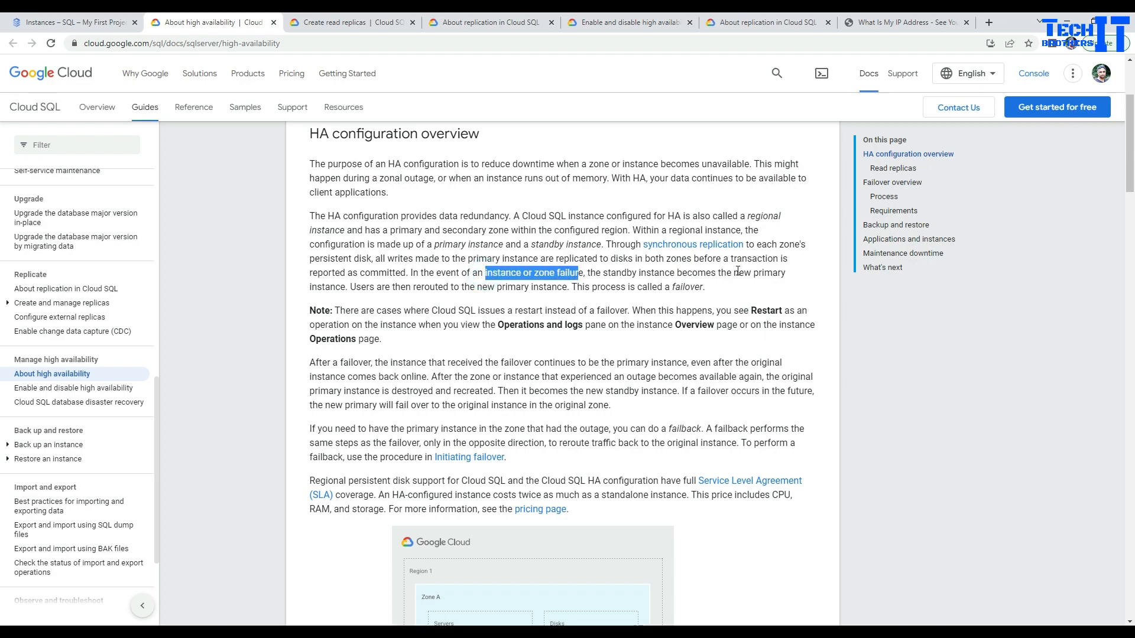
left_click(351, 288)
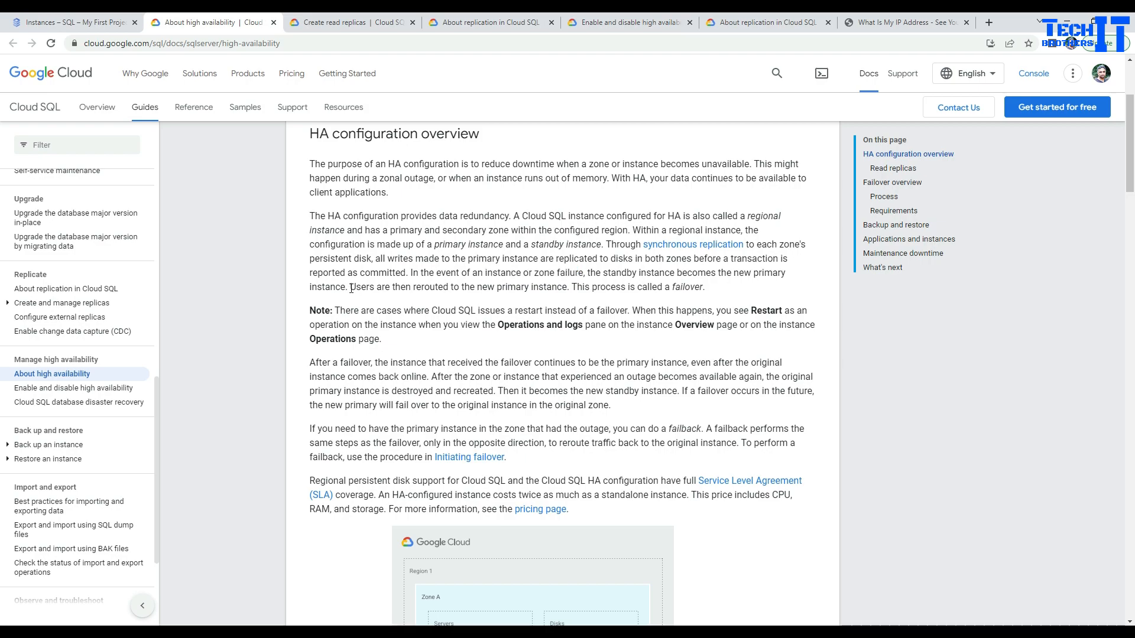
left_click_drag(354, 287, 702, 308)
scroll(620, 395, "down", 5)
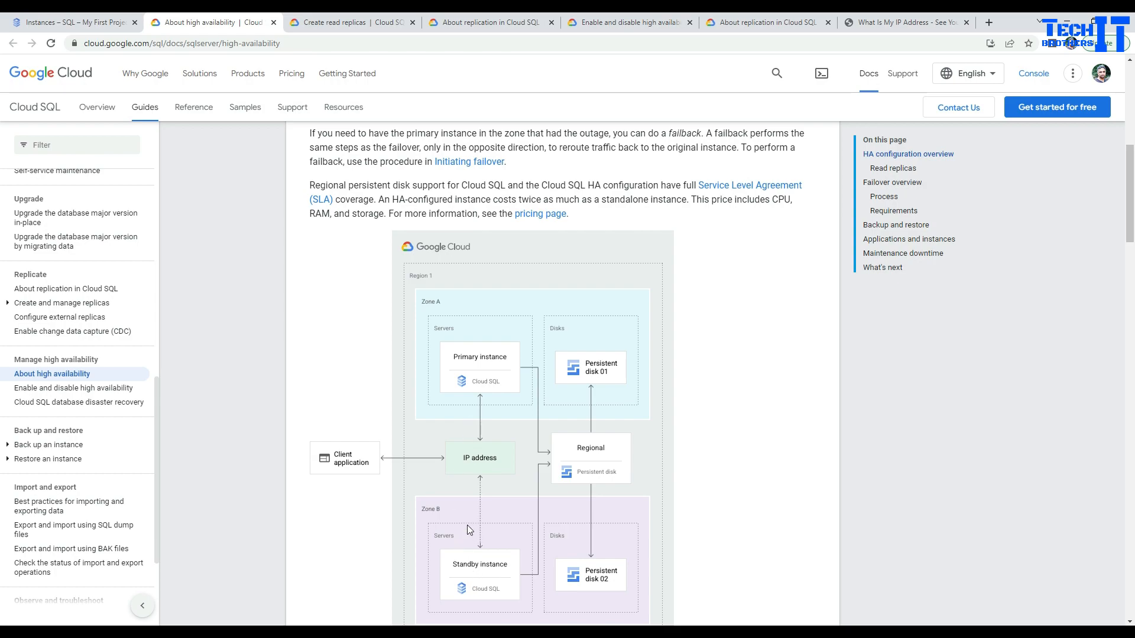
Step: Read the note on restarts issued instead of a failover, highlighting its first sentence, "Restart" and "Operations and logs"
scroll(513, 474, "up", 5)
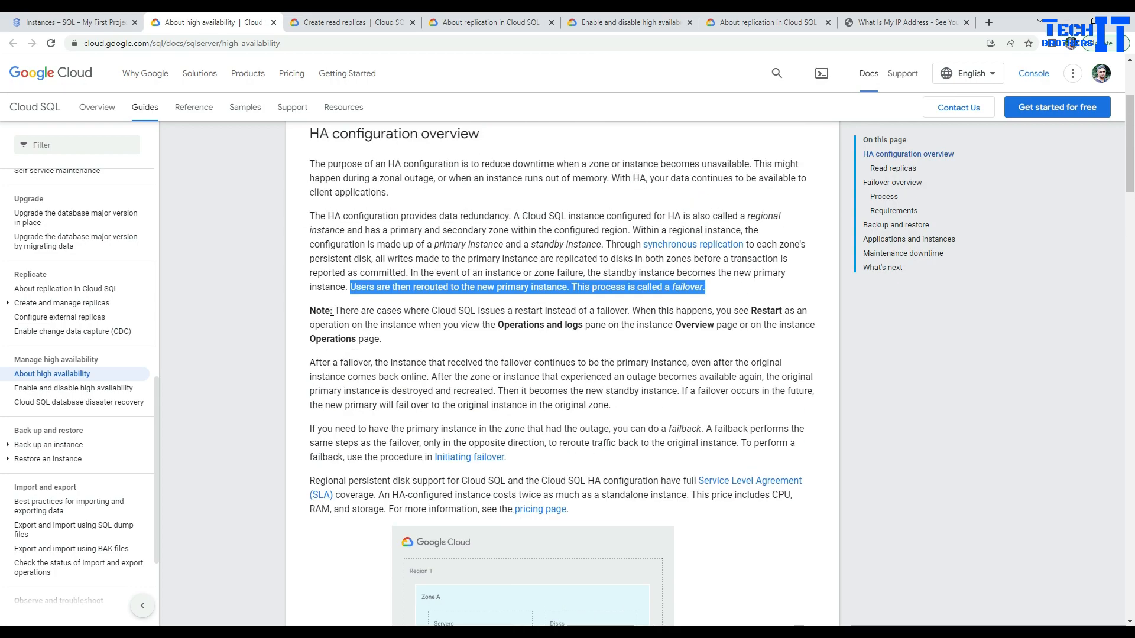
left_click(312, 310)
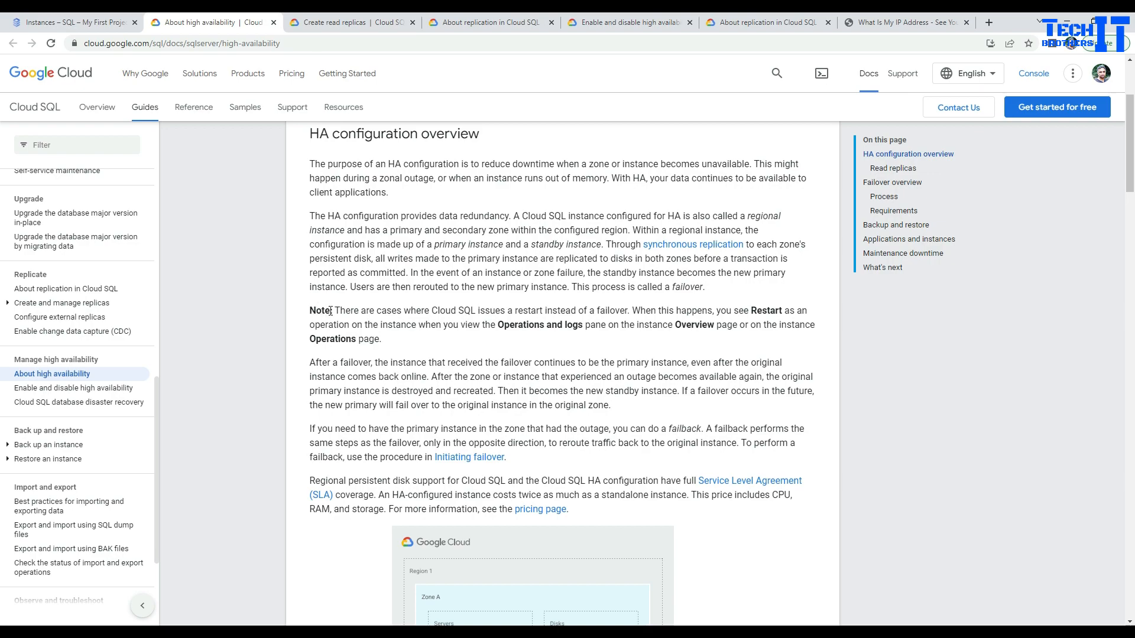
left_click_drag(335, 310, 312, 308)
left_click(631, 309)
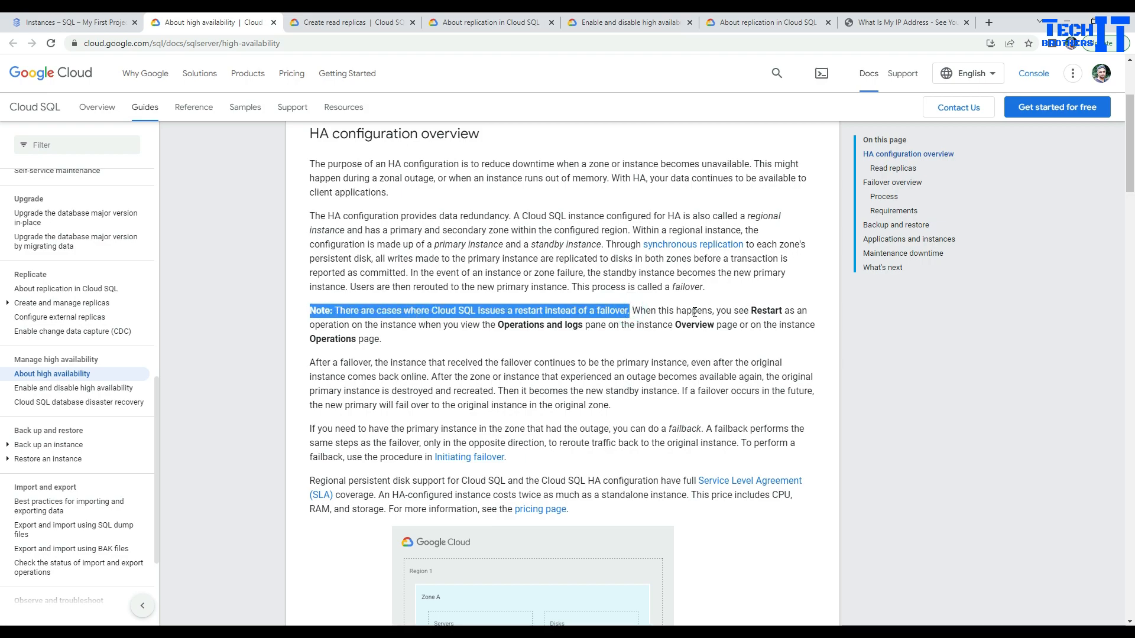
double_click(762, 310)
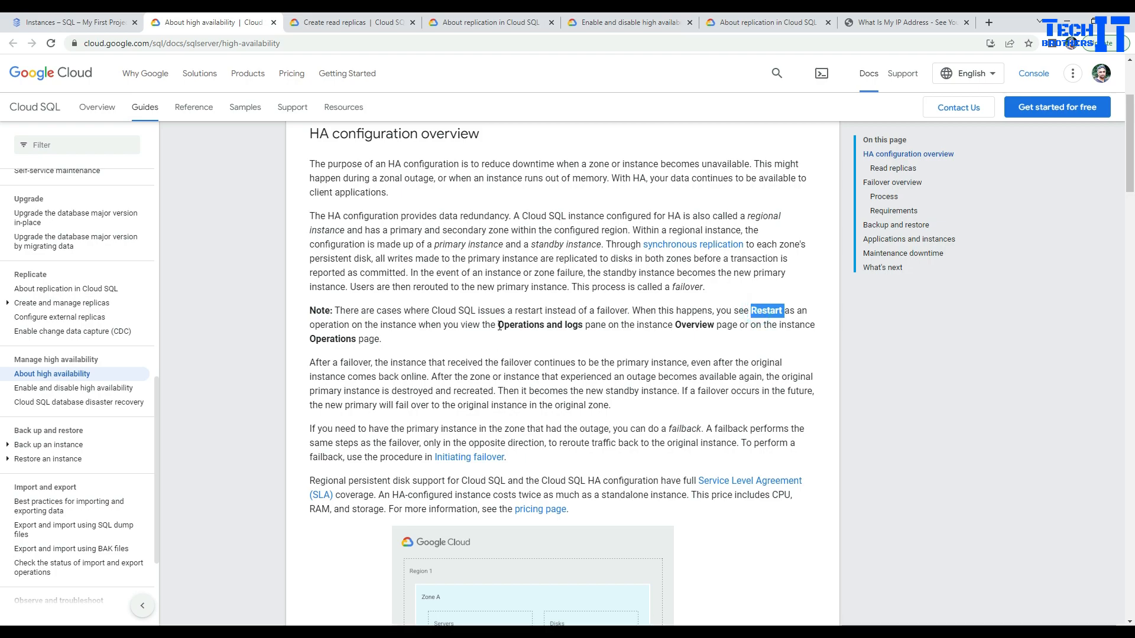
left_click_drag(499, 325, 583, 325)
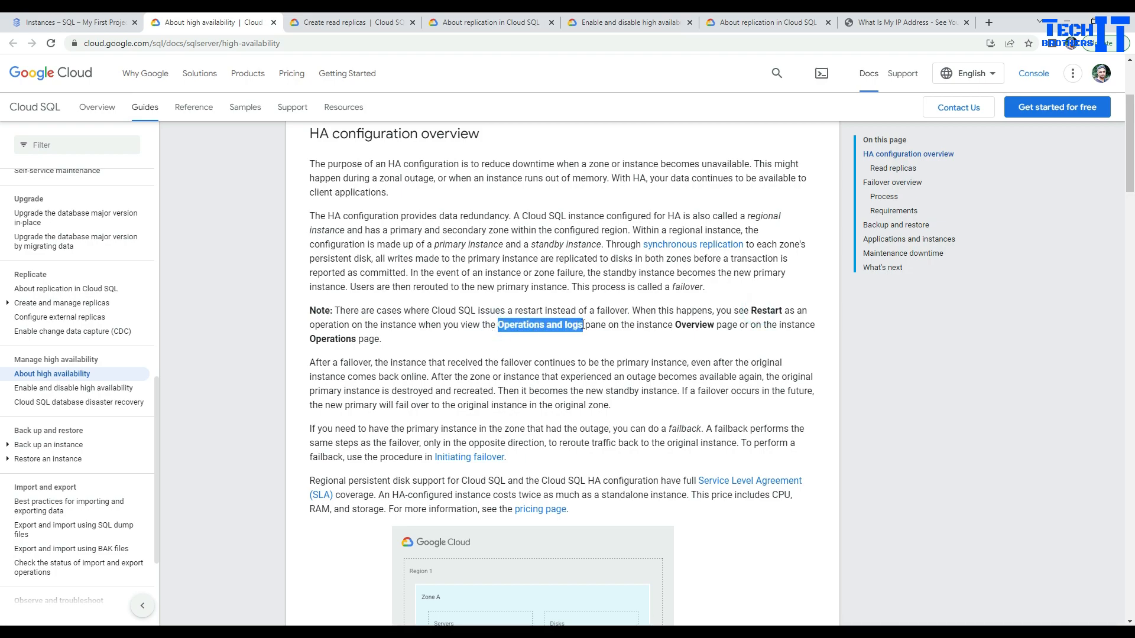
left_click(471, 342)
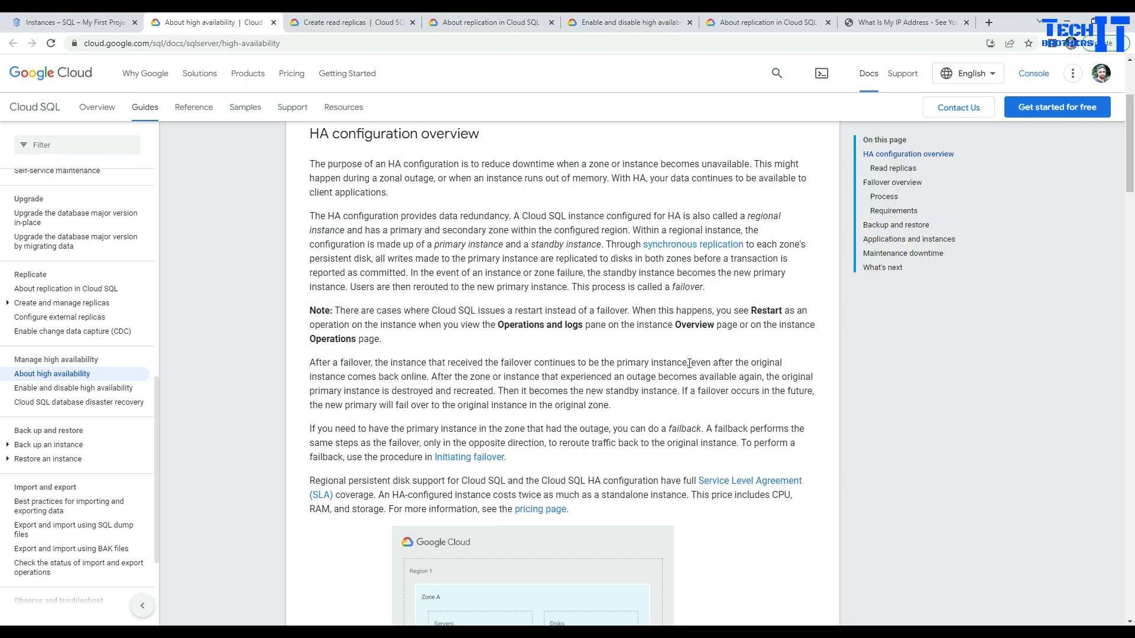
Step: Read the paragraph on behavior after a failover, highlighting its opening clause, "primary instance" and the sentence about the outage ending
left_click_drag(688, 362, 312, 361)
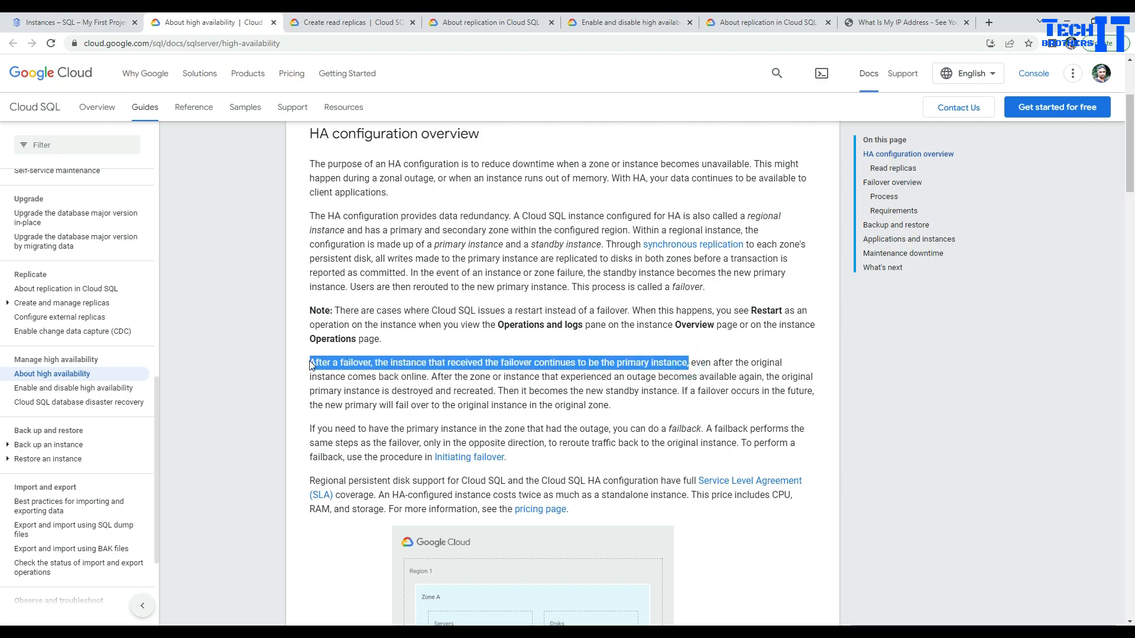
left_click_drag(617, 363, 687, 363)
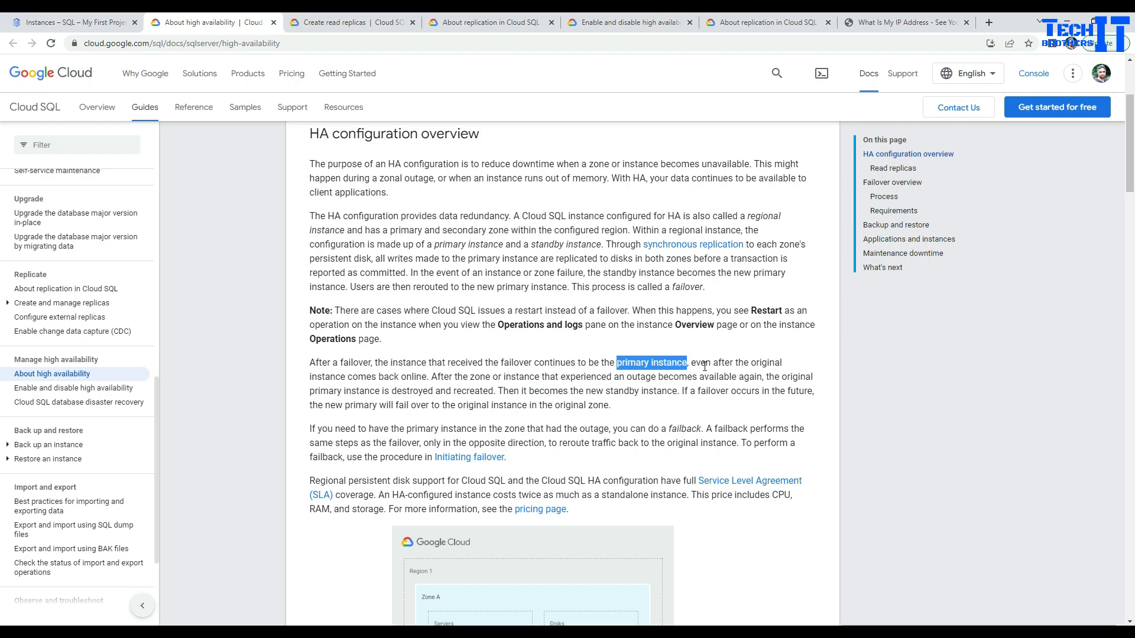
left_click_drag(430, 376, 490, 392)
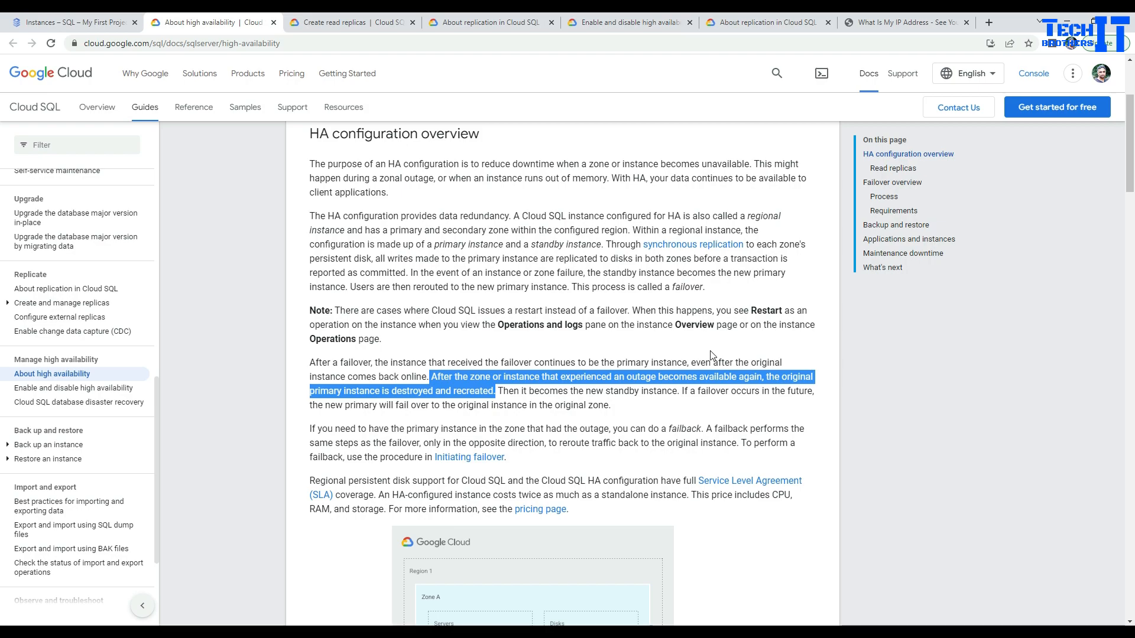
Step: Highlight the wording "primary instance is destroyed and recreated" in the after-failover paragraph
left_click(511, 365)
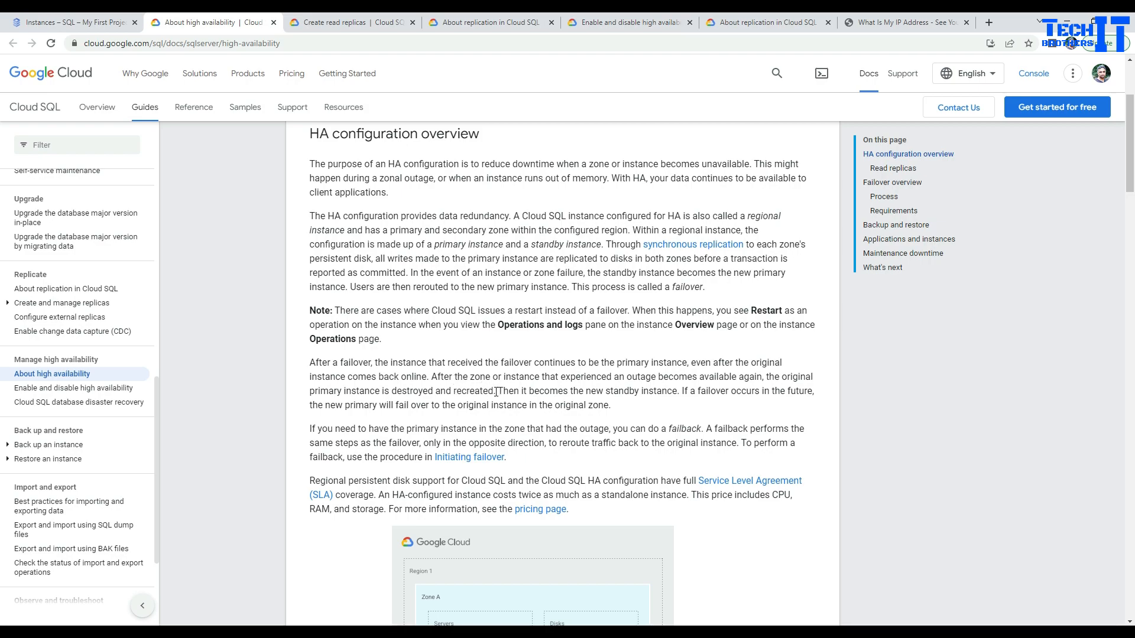
left_click(393, 392)
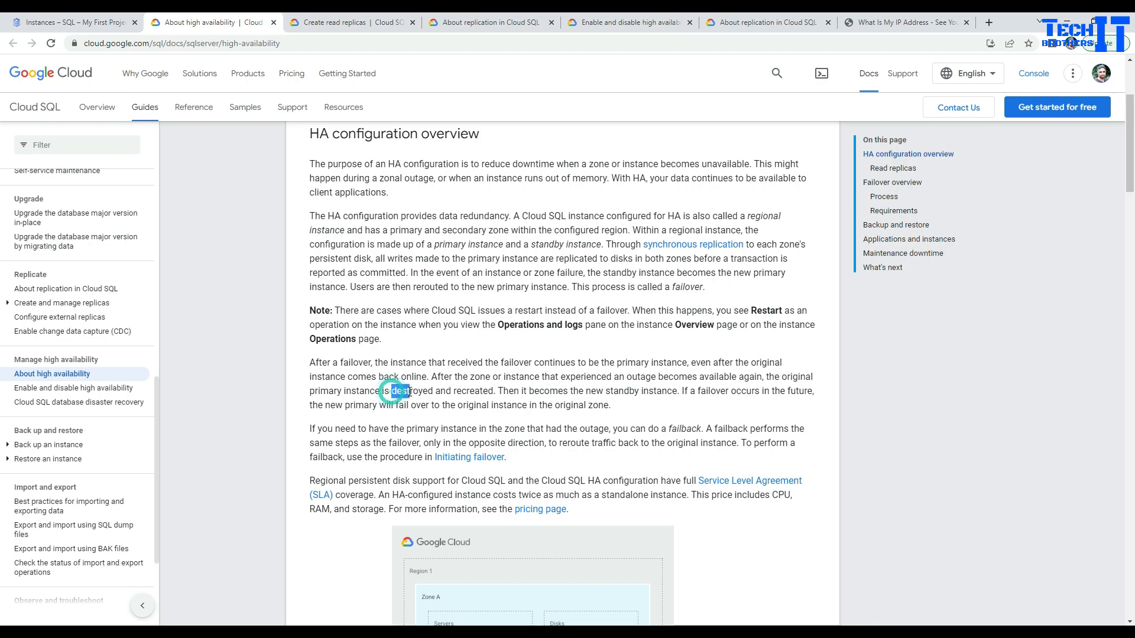
left_click(495, 391, "shift")
left_click(384, 393, "shift")
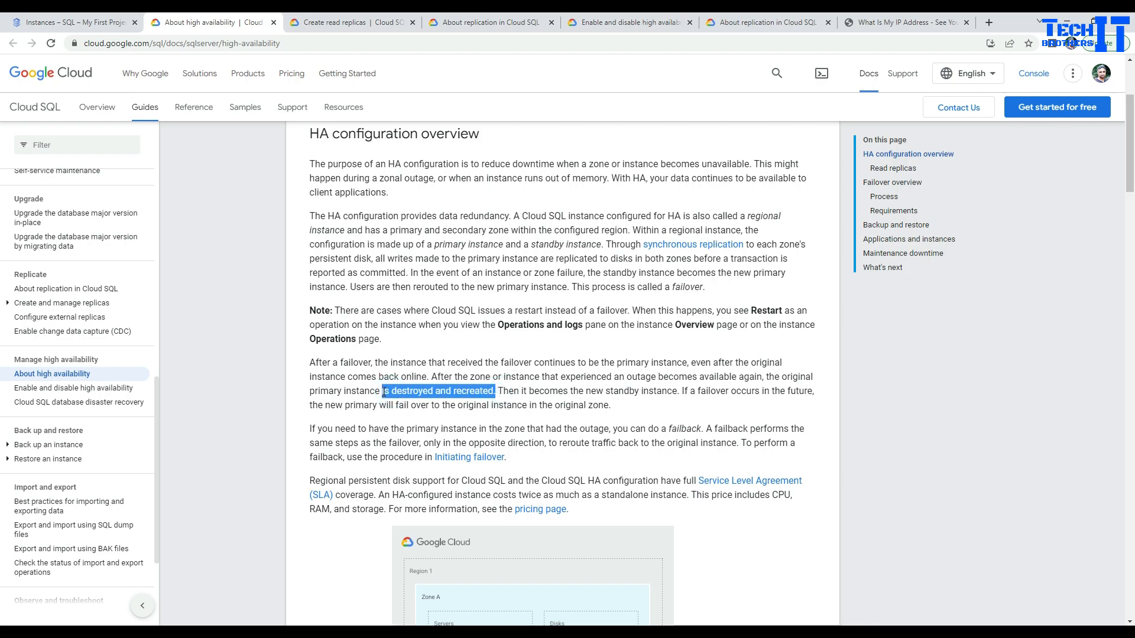
left_click_drag(378, 392, 311, 392)
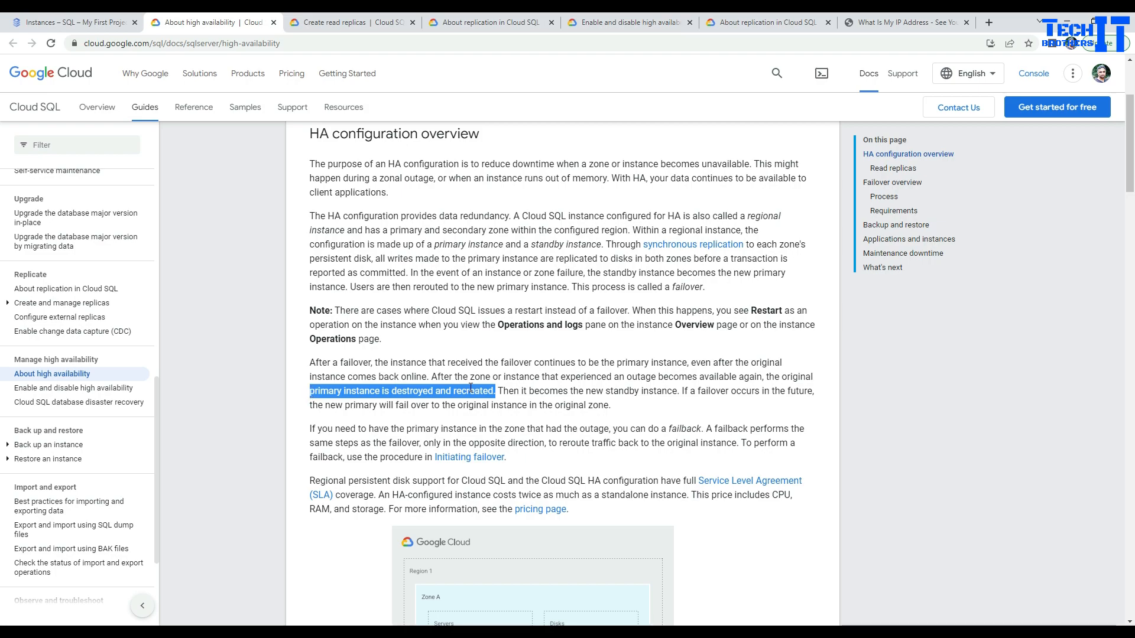
Step: Highlight "Then it becomes the new standby instance" and the entire after-failover paragraph
left_click(532, 390)
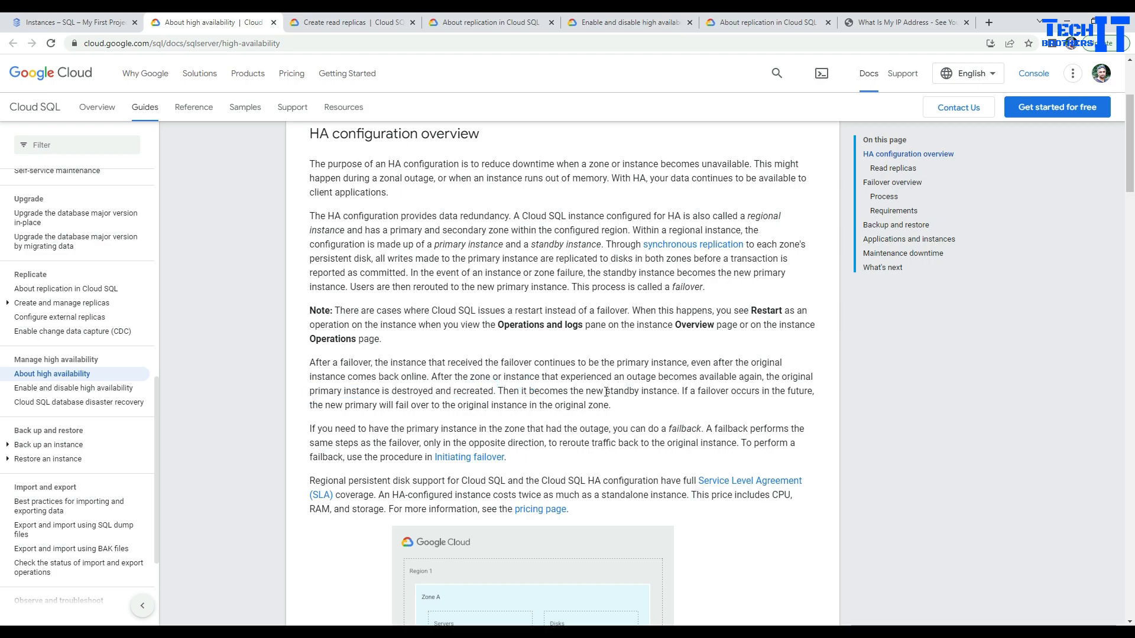
left_click(603, 390)
left_click_drag(679, 391, 498, 392)
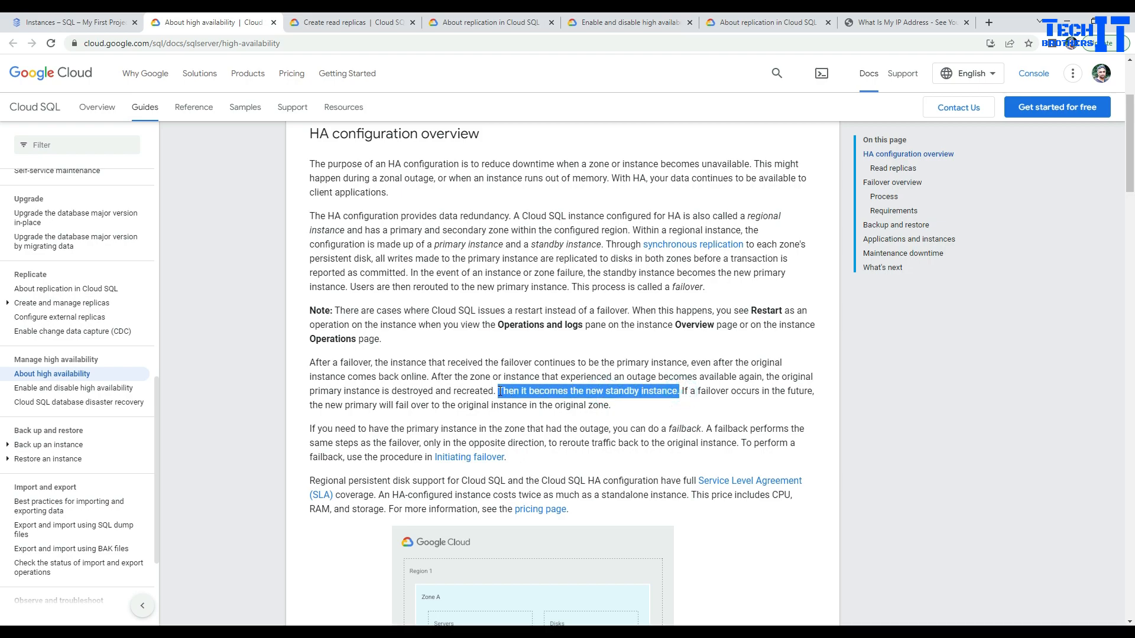
left_click_drag(390, 392, 684, 392)
left_click_drag(611, 405, 312, 365)
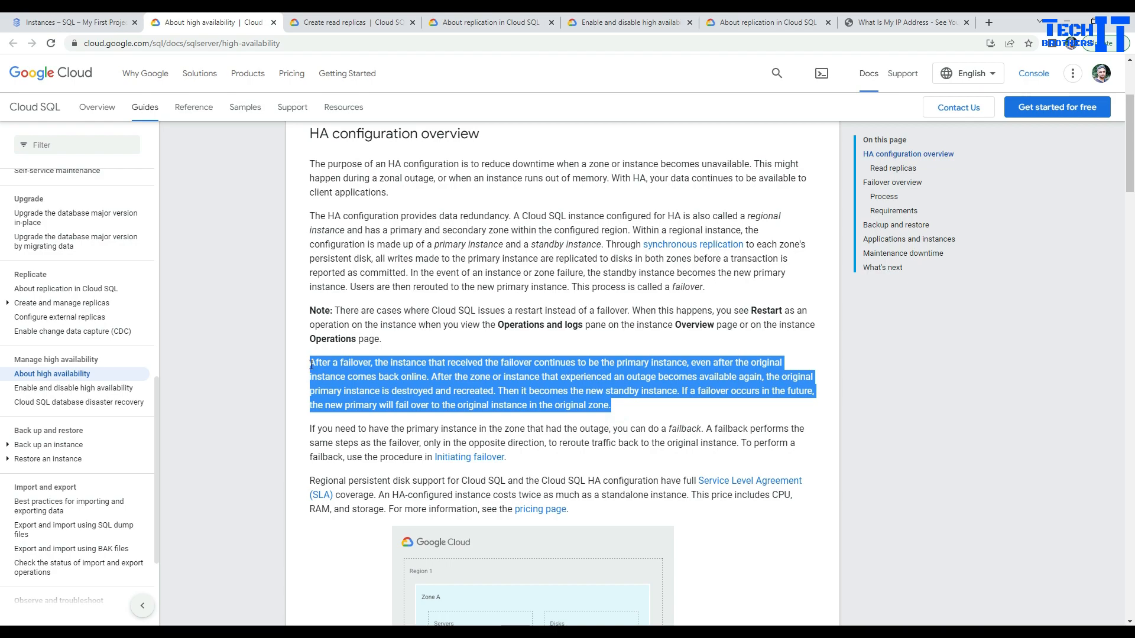
Step: Highlight the after-failover paragraph again and compare it with the primary and standby instances in the architecture diagram
scroll(426, 377, "down", 3)
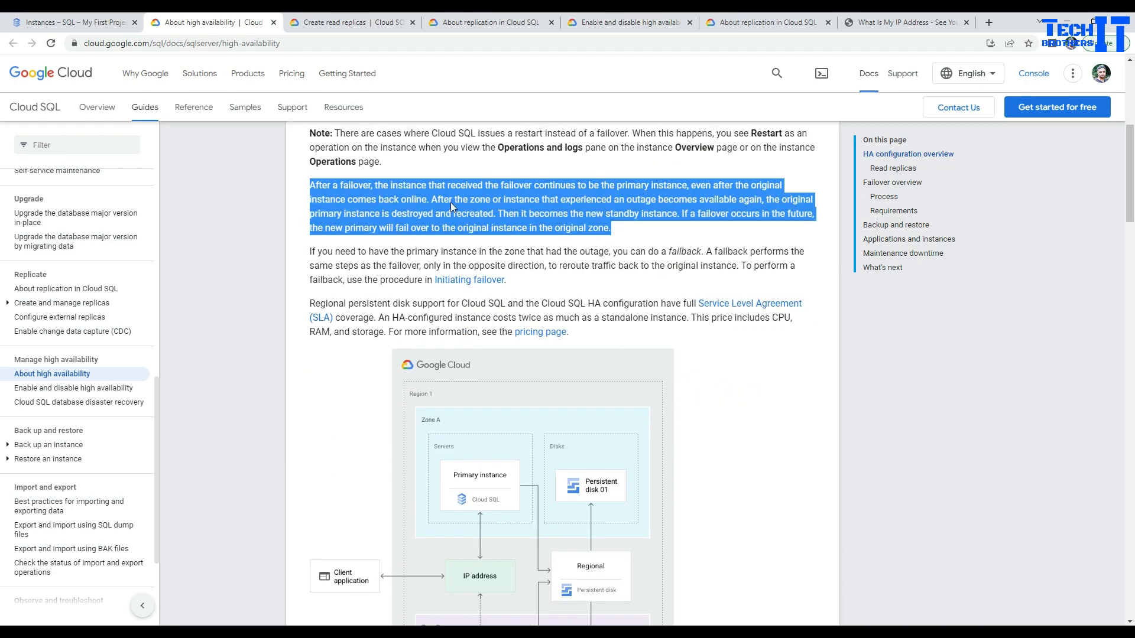
left_click(289, 43)
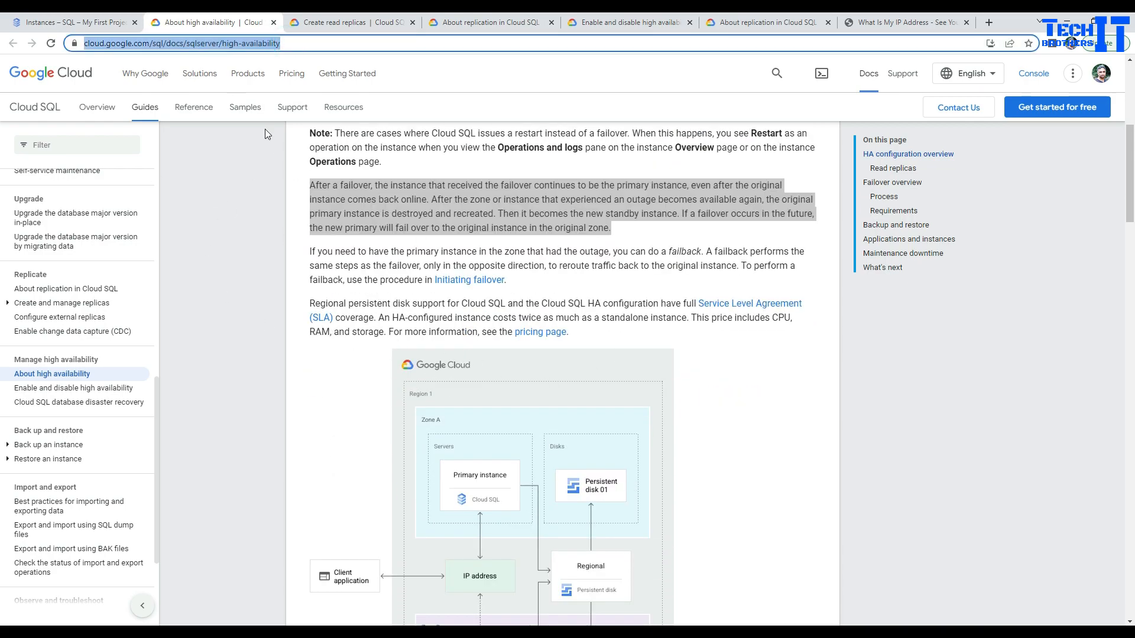
scroll(425, 234, "up", 3)
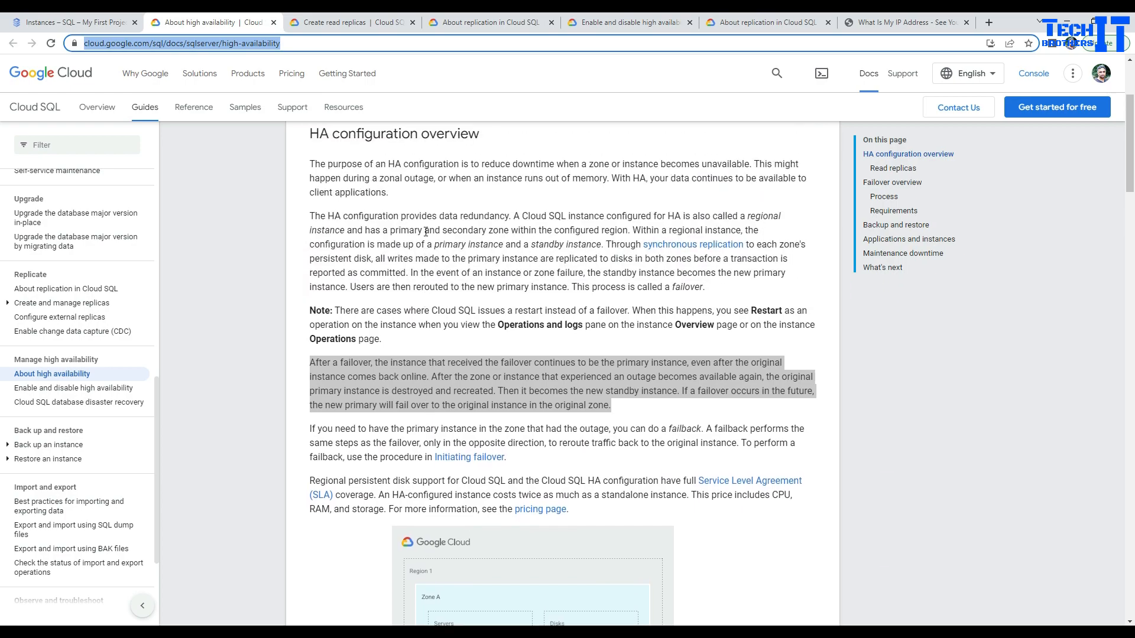
left_click(331, 197)
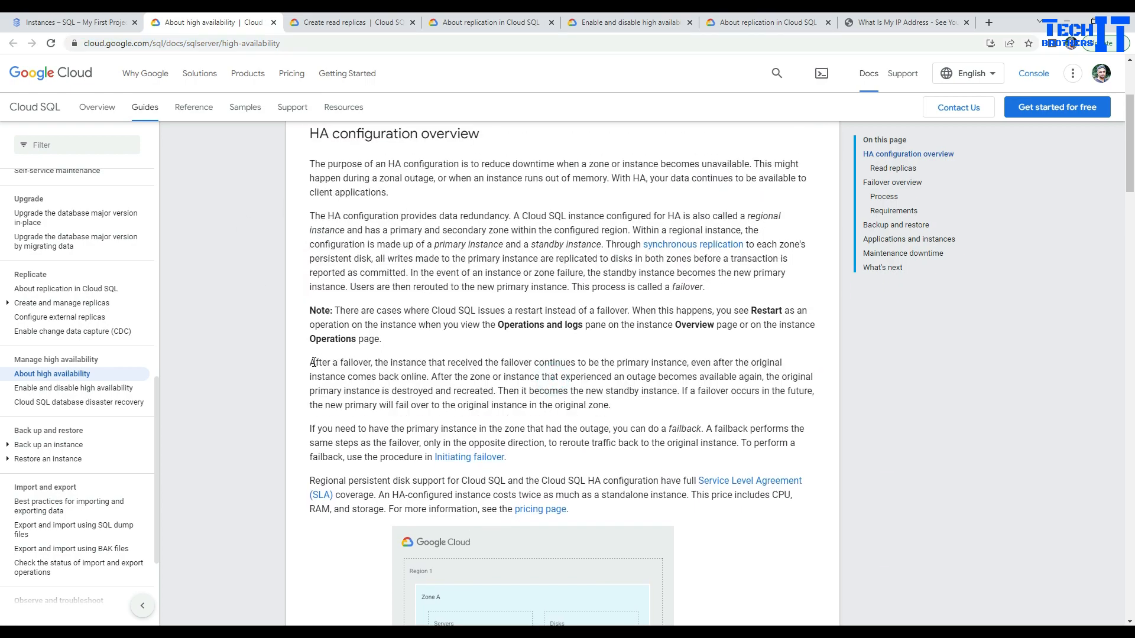
left_click_drag(311, 362, 614, 407)
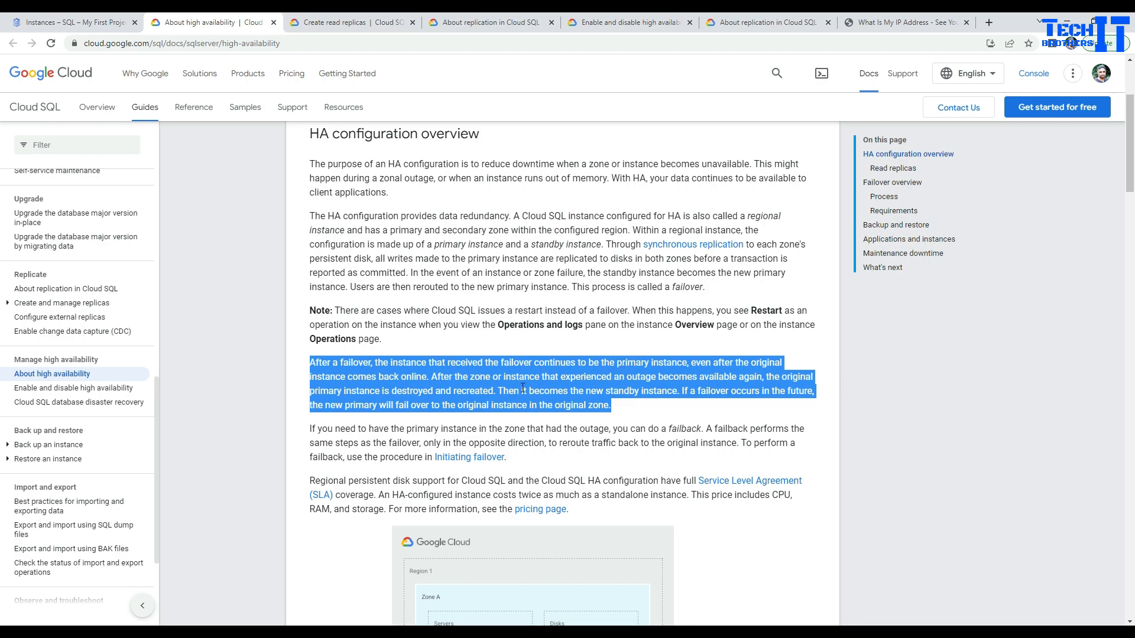
scroll(523, 391, "down", 4)
scroll(449, 479, "down", 2)
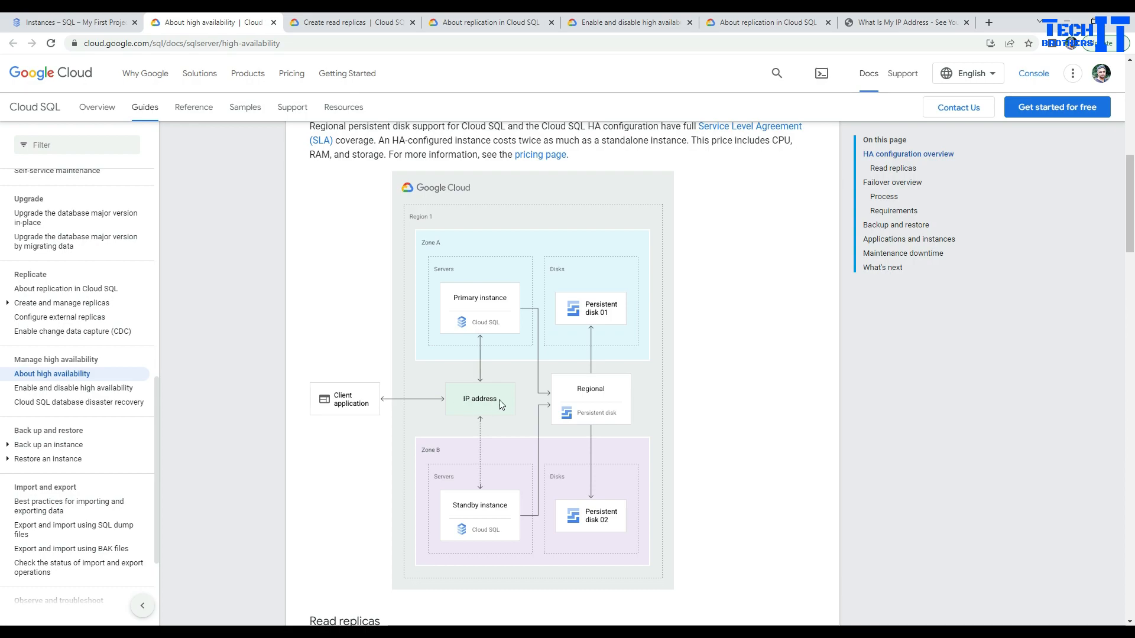
Step: Switch to the Google Cloud console and start creating a new Cloud SQL instance with the SQL Server engine
left_click(106, 24)
left_click(183, 249)
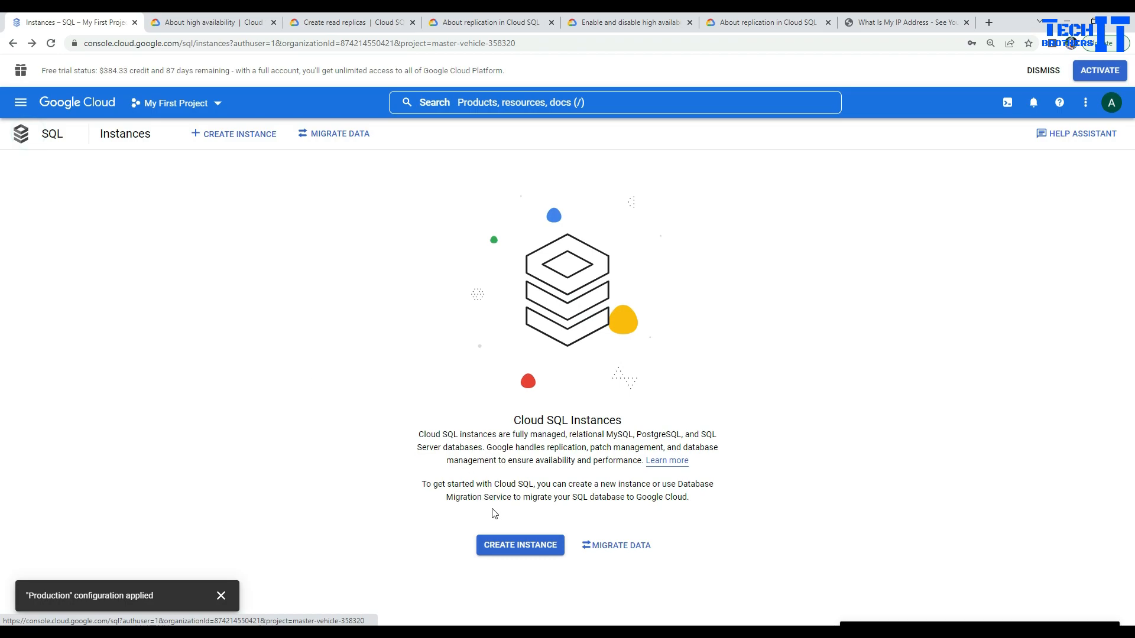
left_click(510, 547)
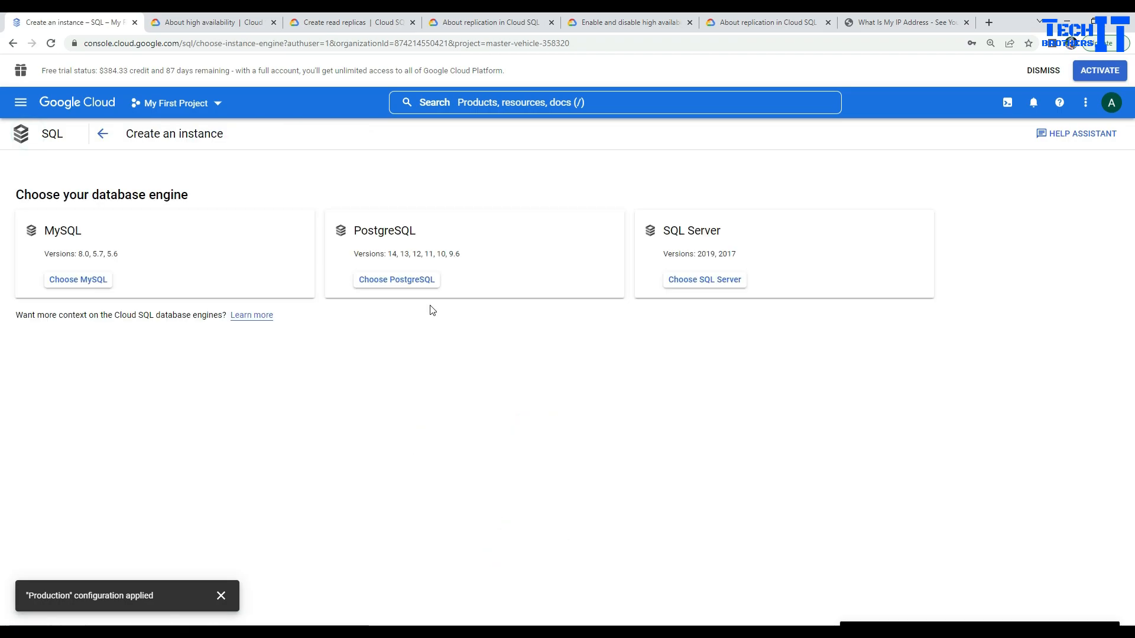
left_click(703, 281)
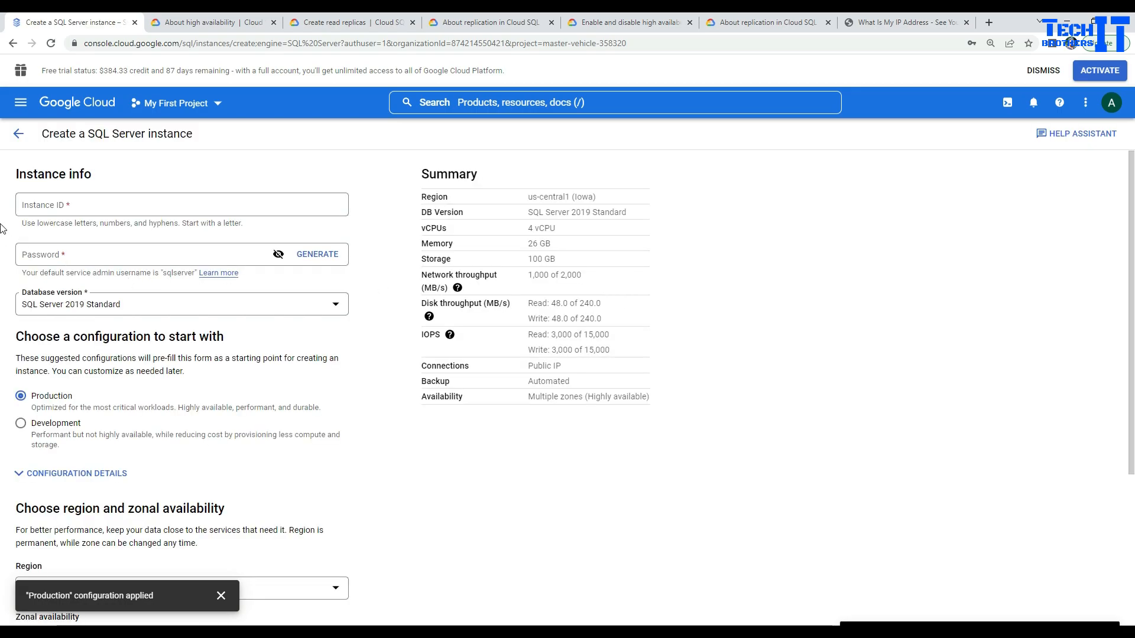
Step: Set the instance ID to techsqlha and enter the instance's admin password
left_click(59, 206)
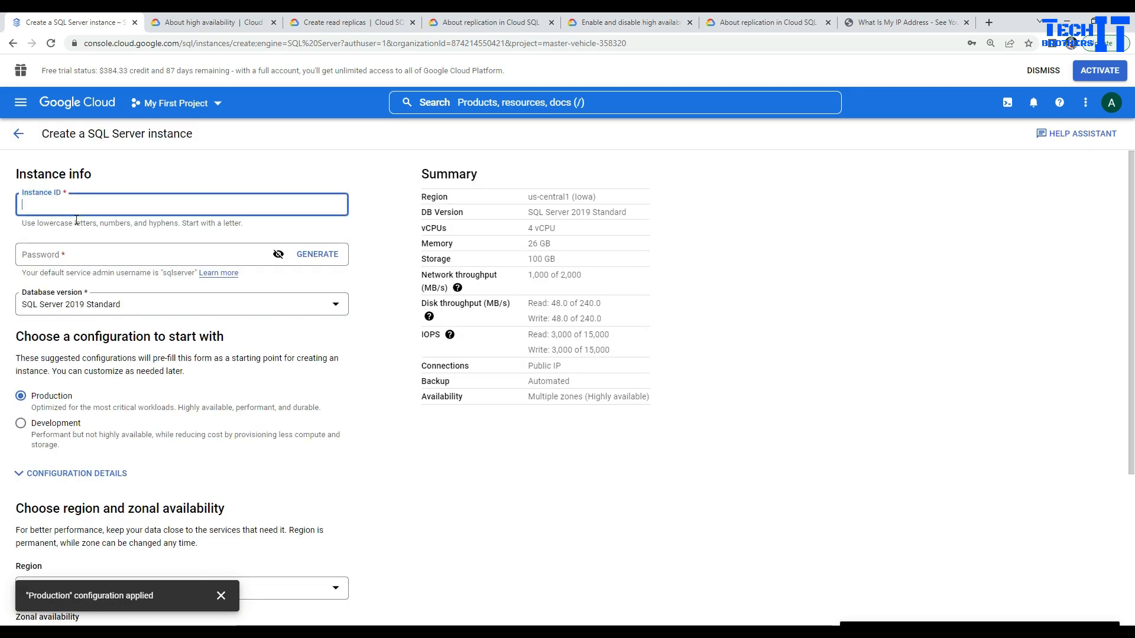
type("techsqlha")
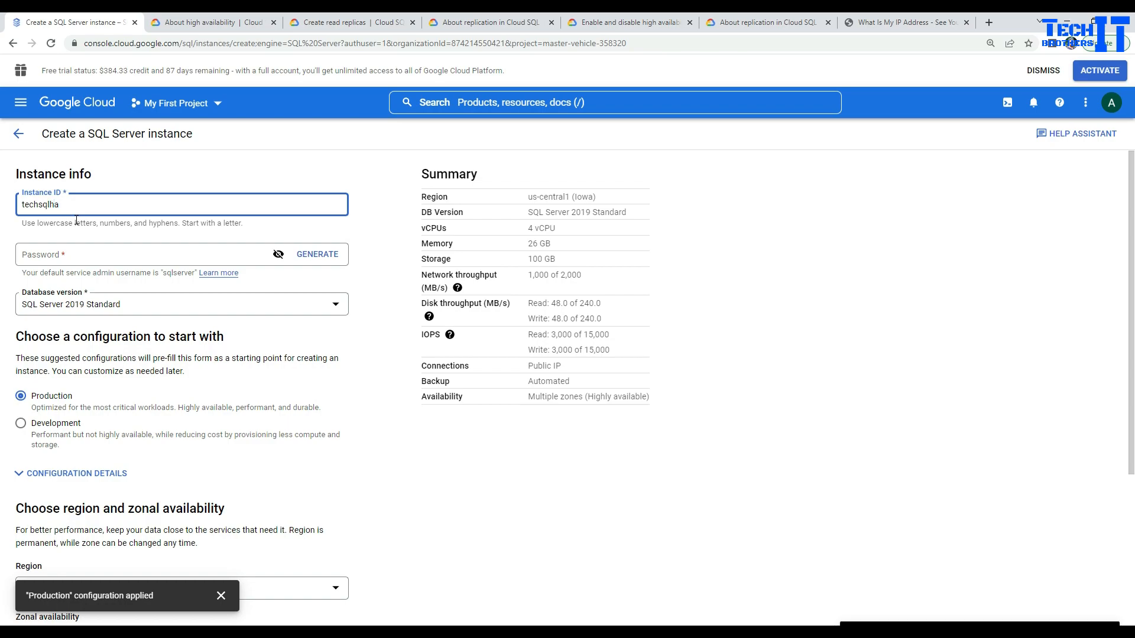
left_click(97, 259)
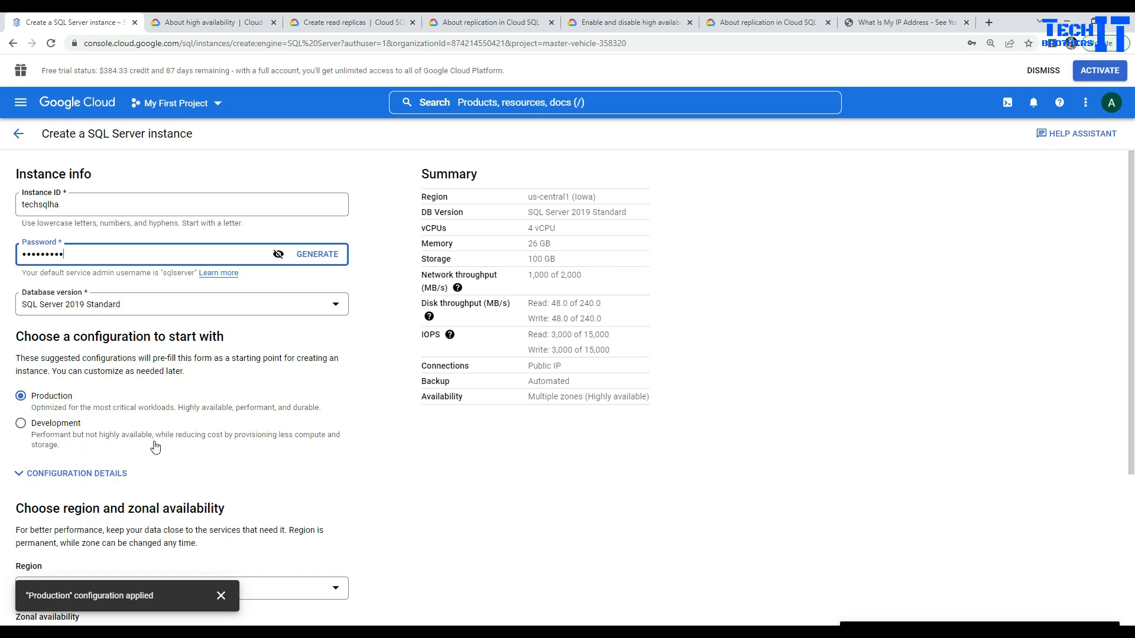
Step: Read the region and zonal availability guidance, and set the region to us-east1 (South Carolina) with multiple zones (Highly available)
scroll(85, 440, "down", 4)
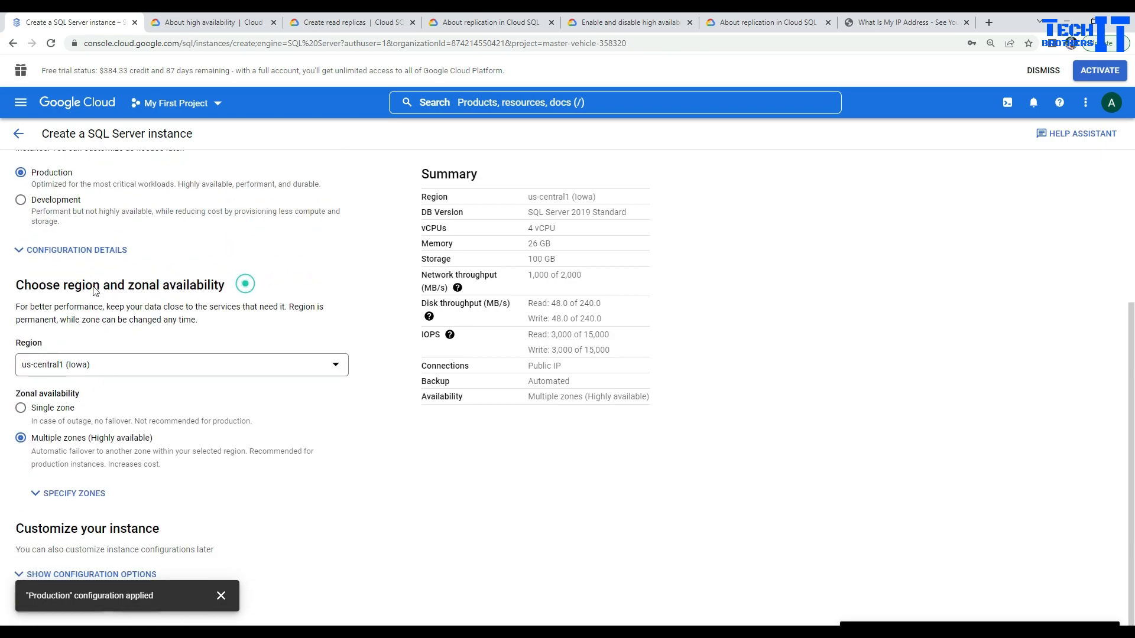
left_click_drag(237, 284, 17, 299)
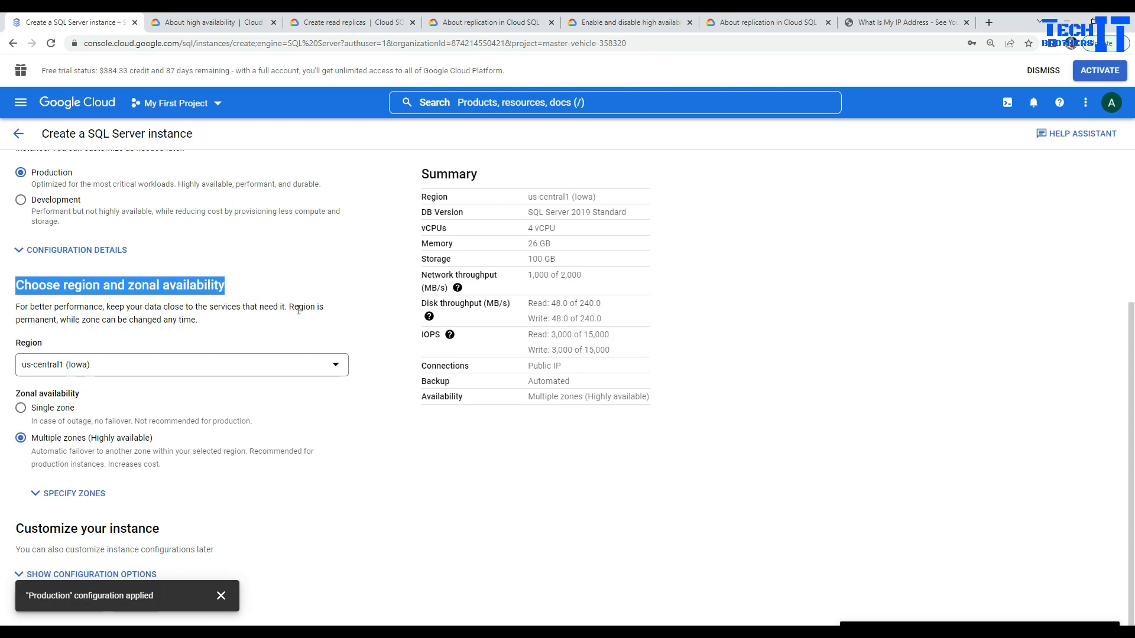
left_click_drag(58, 320, 205, 329)
left_click(76, 327)
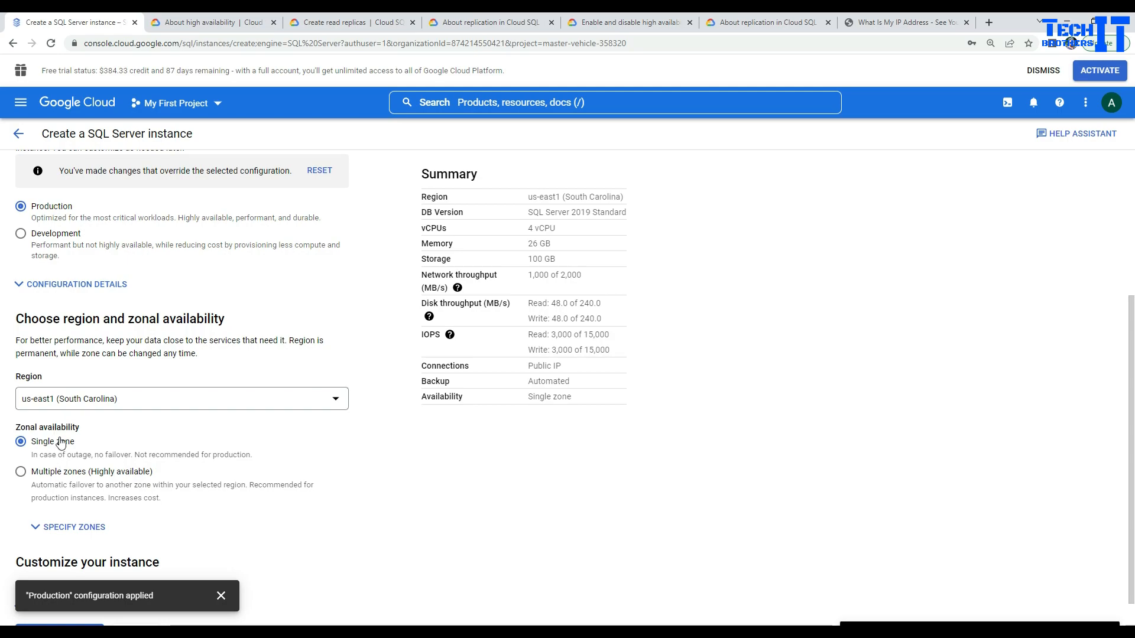
left_click(21, 471)
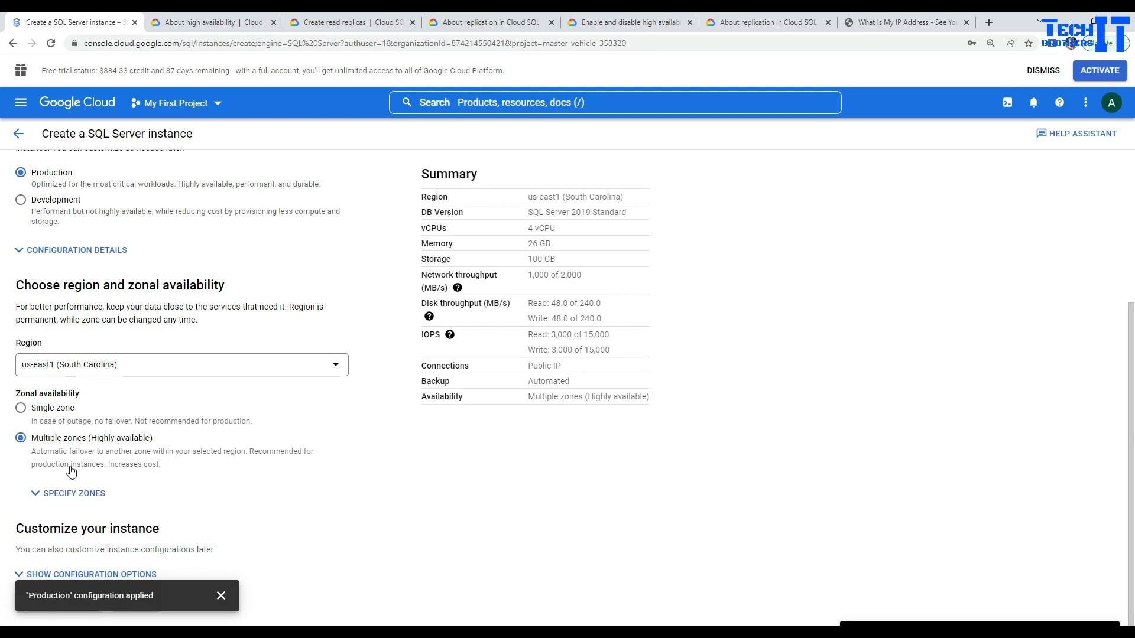
Step: Show the zone settings for the highly available instance and set the primary zone to us-east1-b
left_click(43, 494)
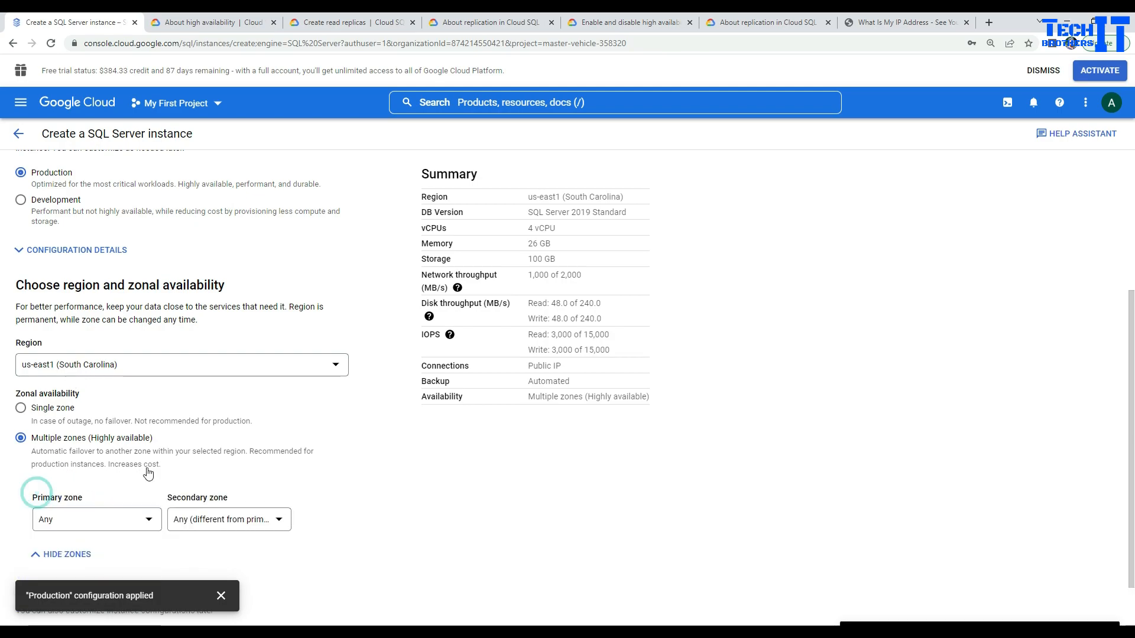
scroll(148, 470, "down", 1)
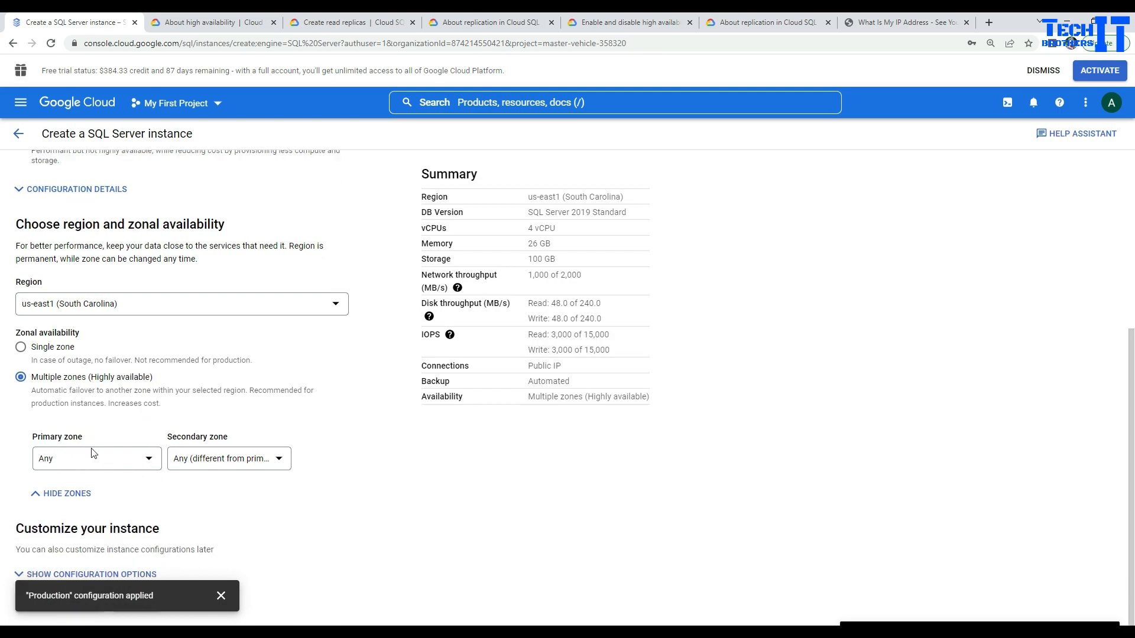
left_click(153, 459)
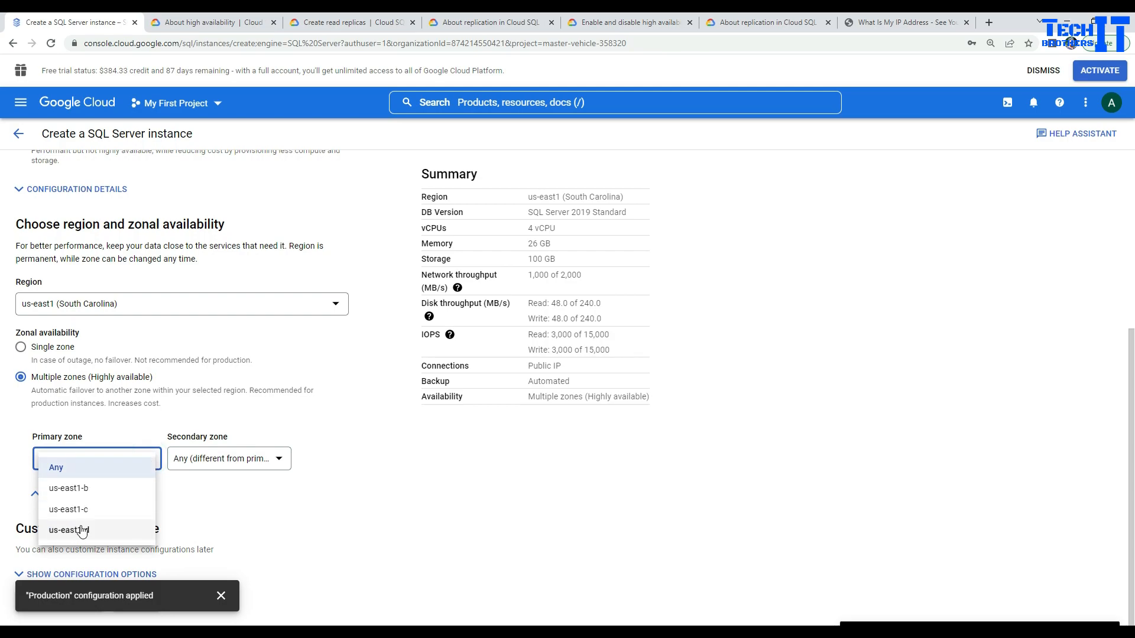
left_click(71, 489)
Step: Set the secondary zone to us-east1-b, the same as the primary, and highlight the validation message
left_click(256, 462)
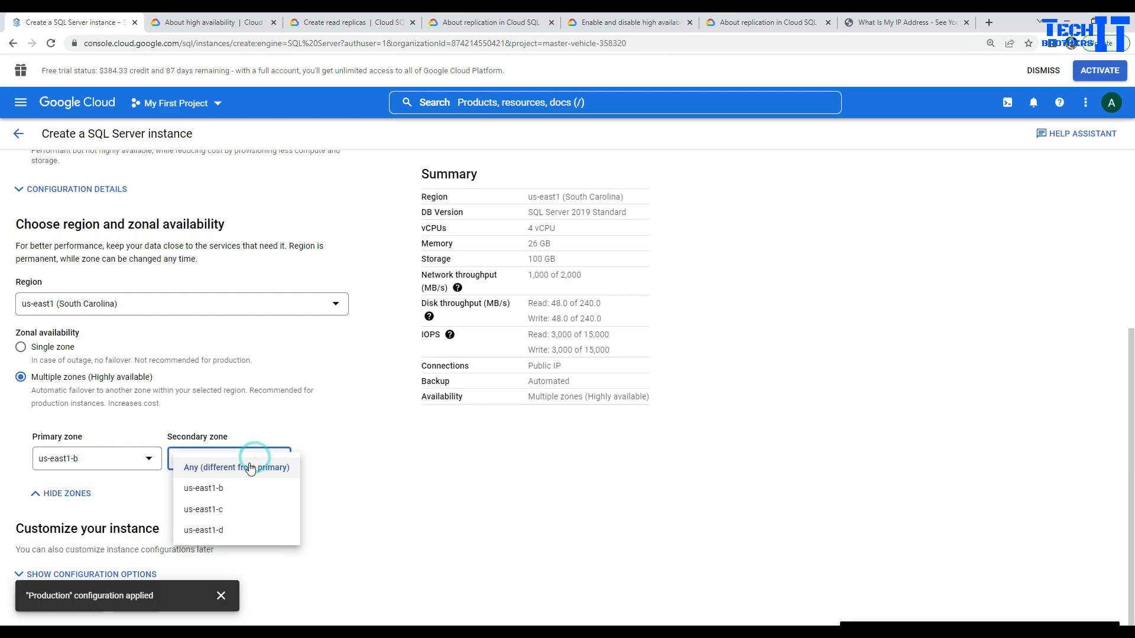
left_click(224, 493)
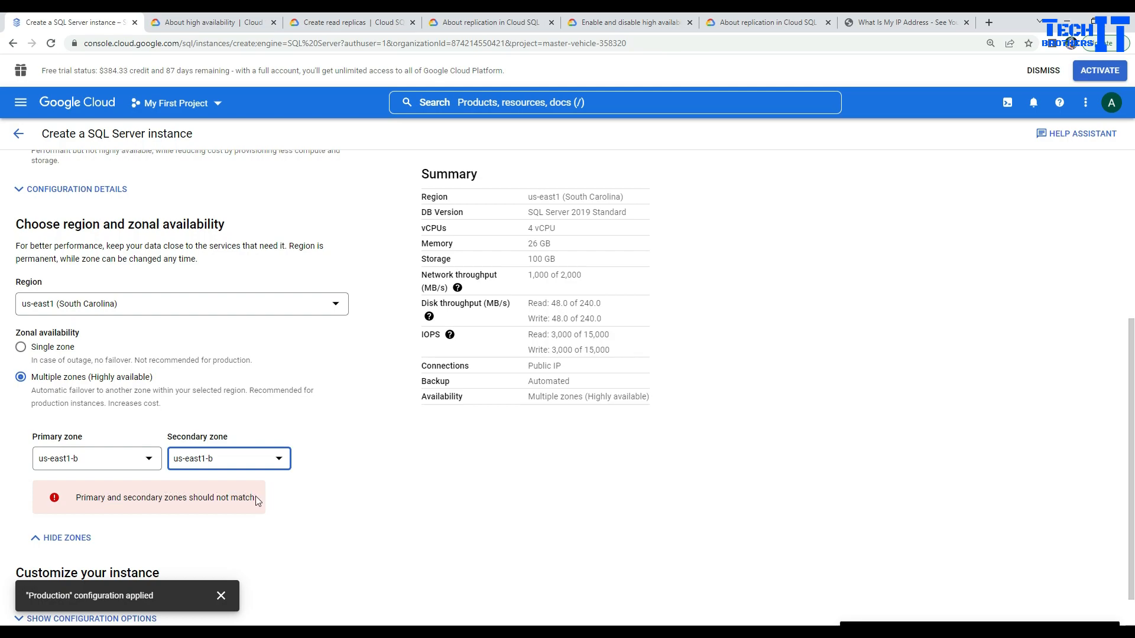
left_click_drag(255, 498, 69, 499)
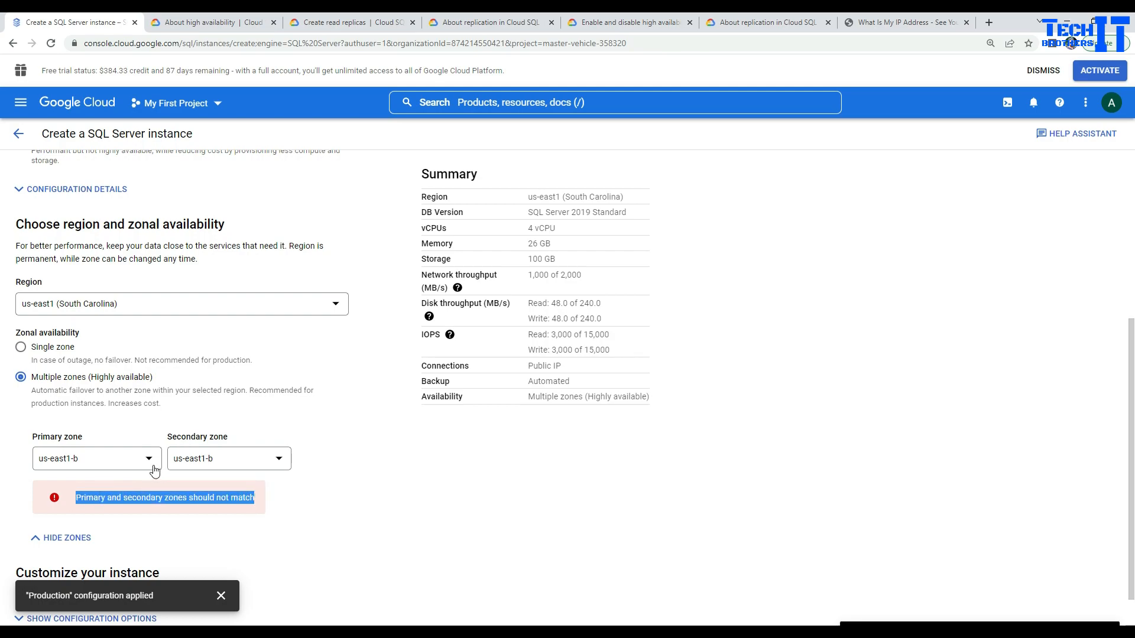
Step: Change the secondary zone to us-east1-c and switch it back to us-east1-b
left_click(257, 457)
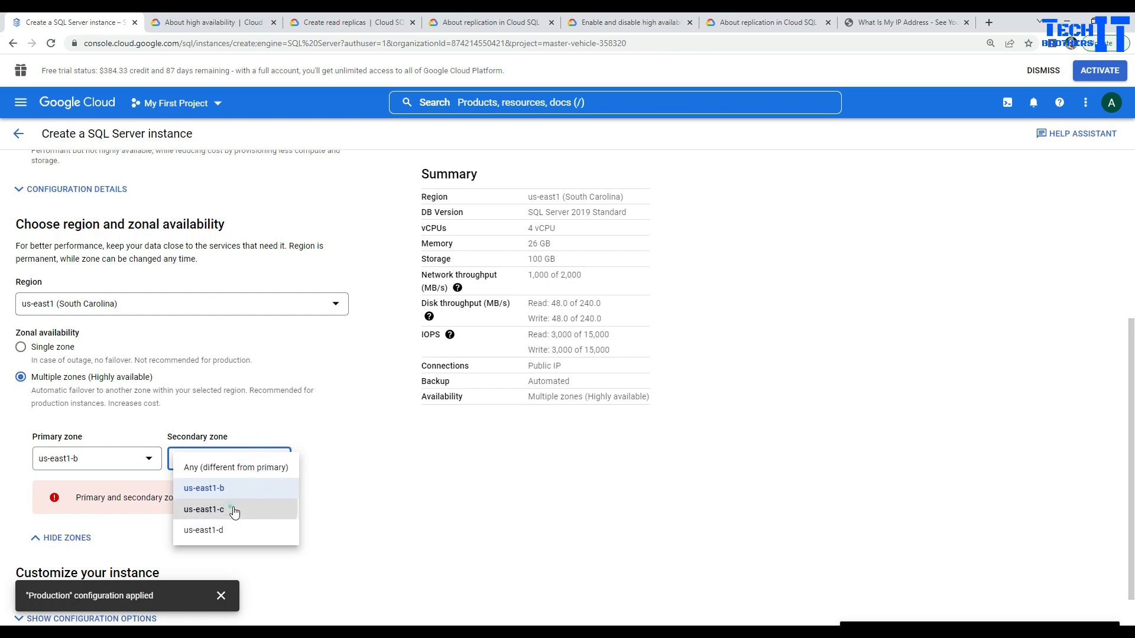
left_click(232, 512)
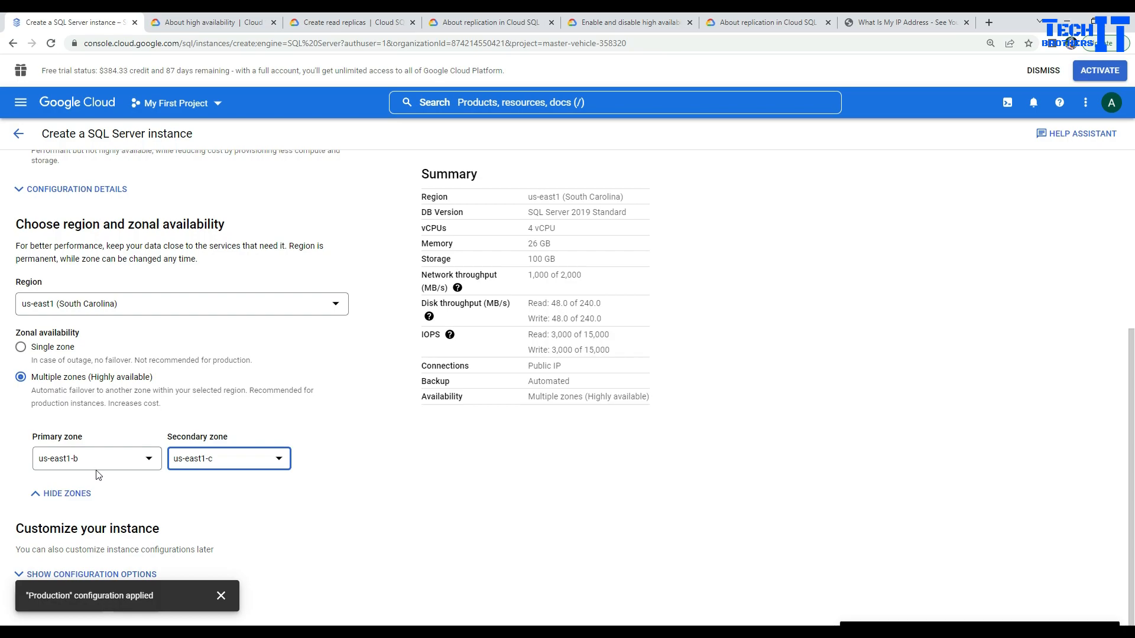
left_click(178, 461)
left_click(223, 486)
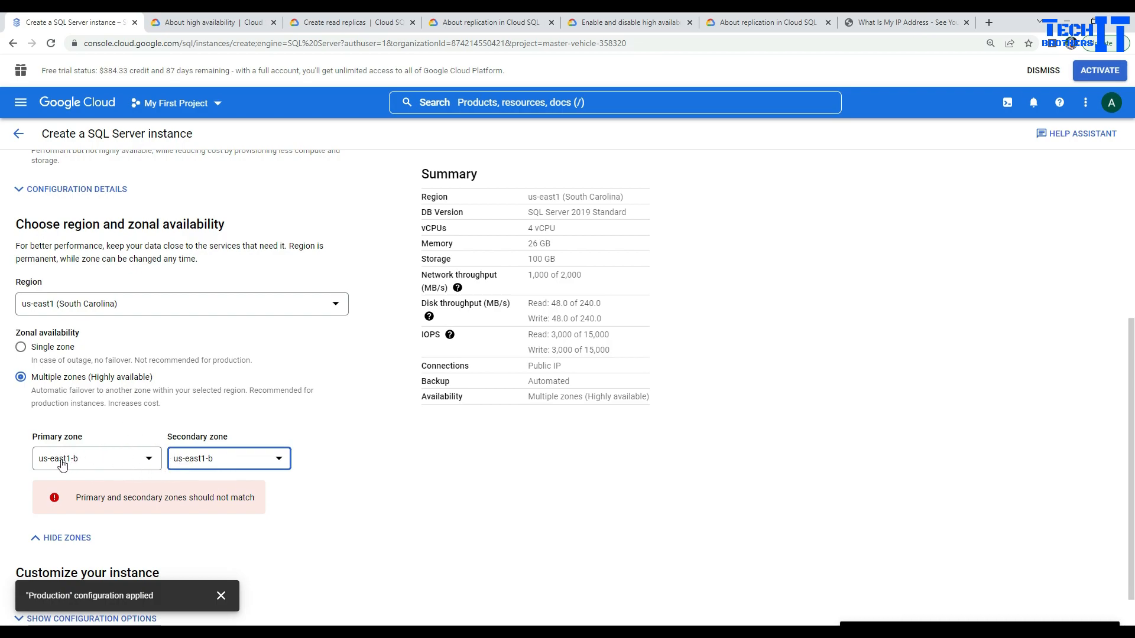
Step: Set the secondary zone to us-east1-c and the primary zone to Any
left_click(206, 462)
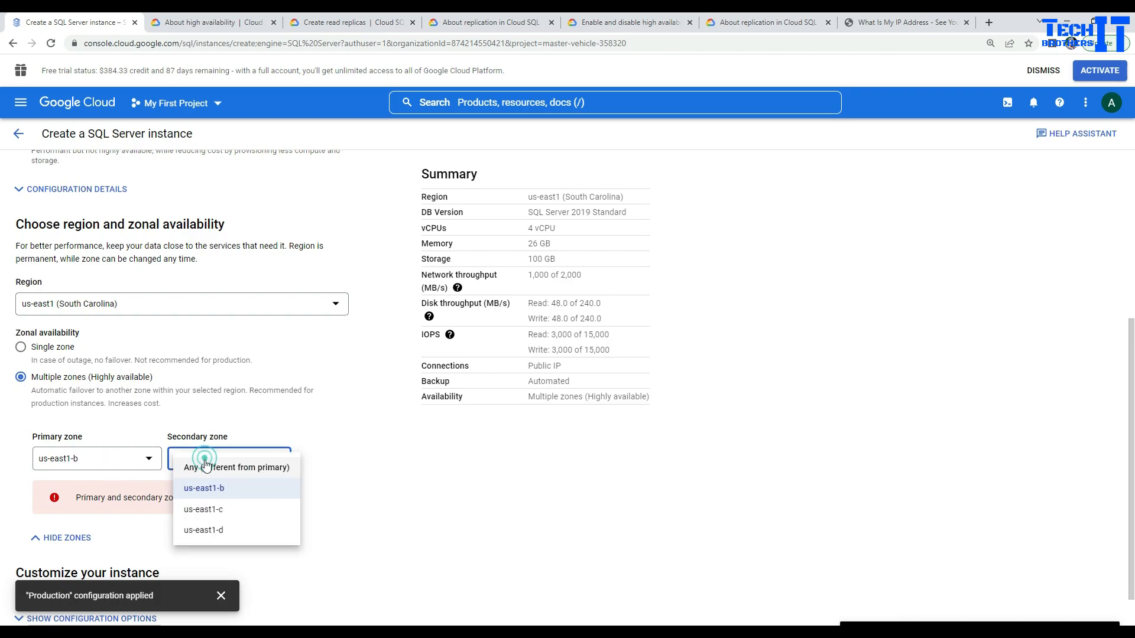
left_click(211, 508)
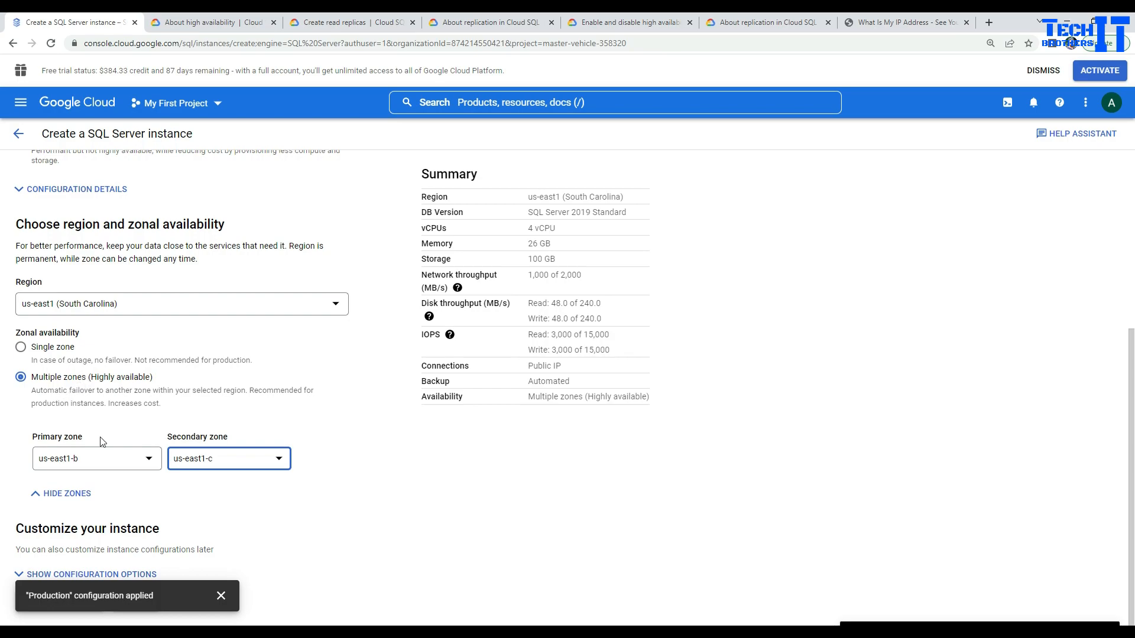
left_click(98, 460)
left_click(76, 466)
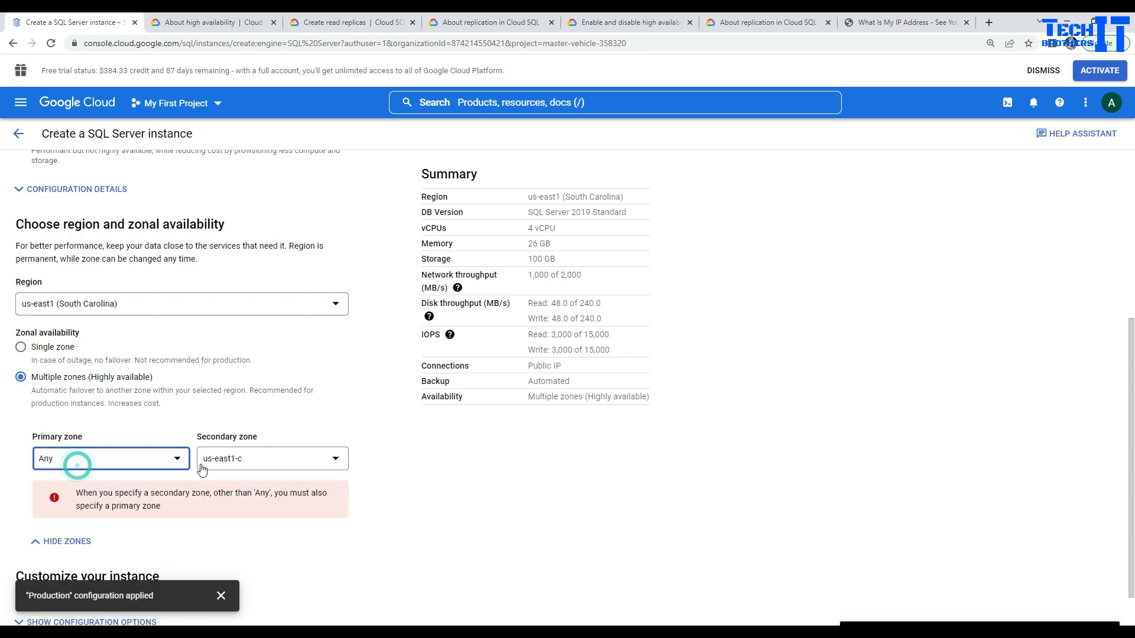
Step: Set the secondary zone to Any (different from primary) and review the available zone choices
left_click(220, 461)
left_click(243, 467)
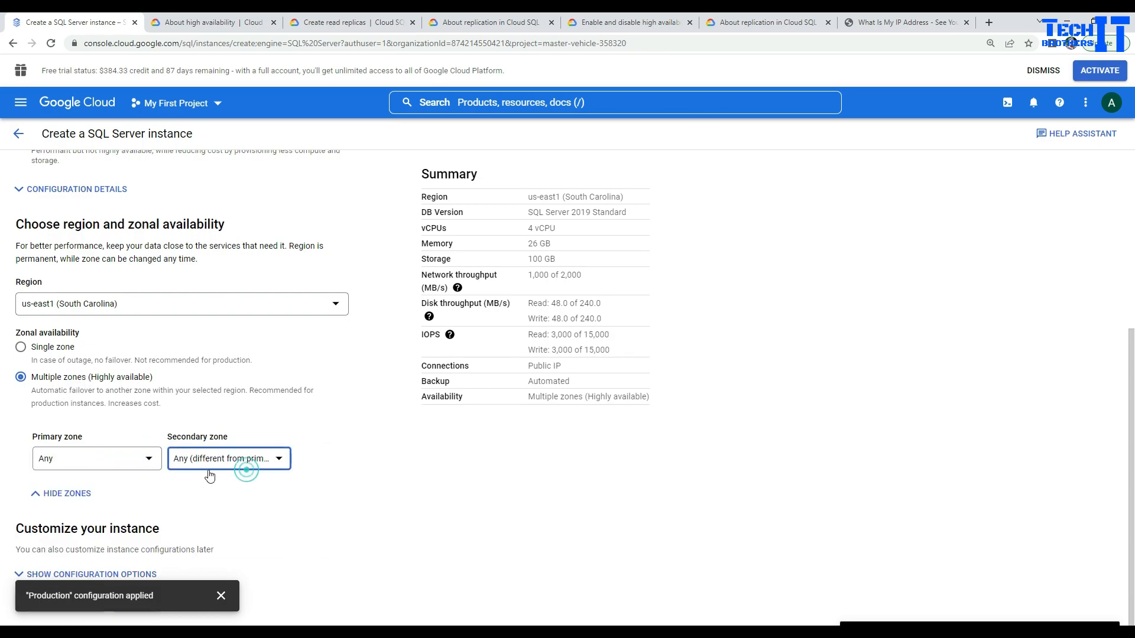
left_click(55, 458)
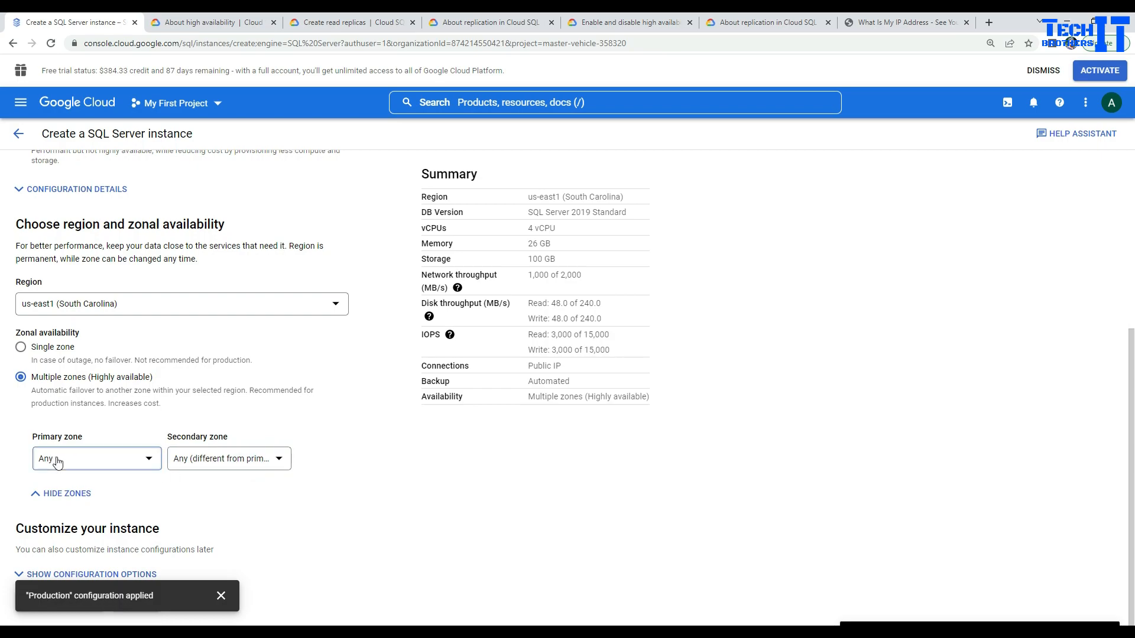
left_click(236, 460)
left_click(238, 462)
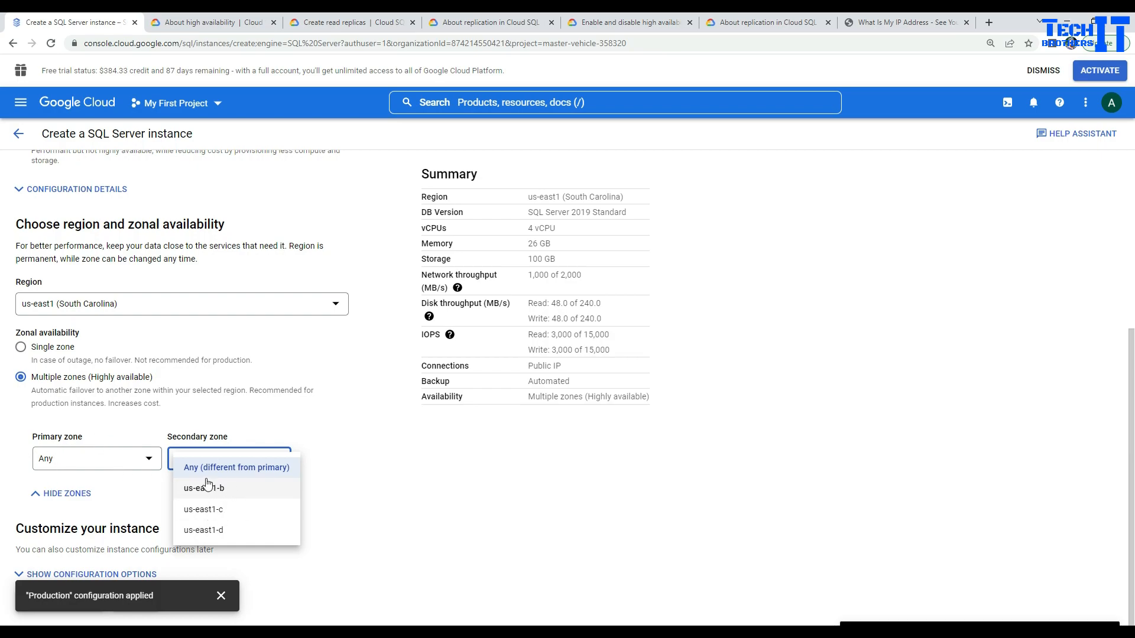
Step: Set the primary zone to us-east1-b and the secondary zone to us-east1-c
left_click(149, 464)
left_click(149, 464)
left_click(83, 488)
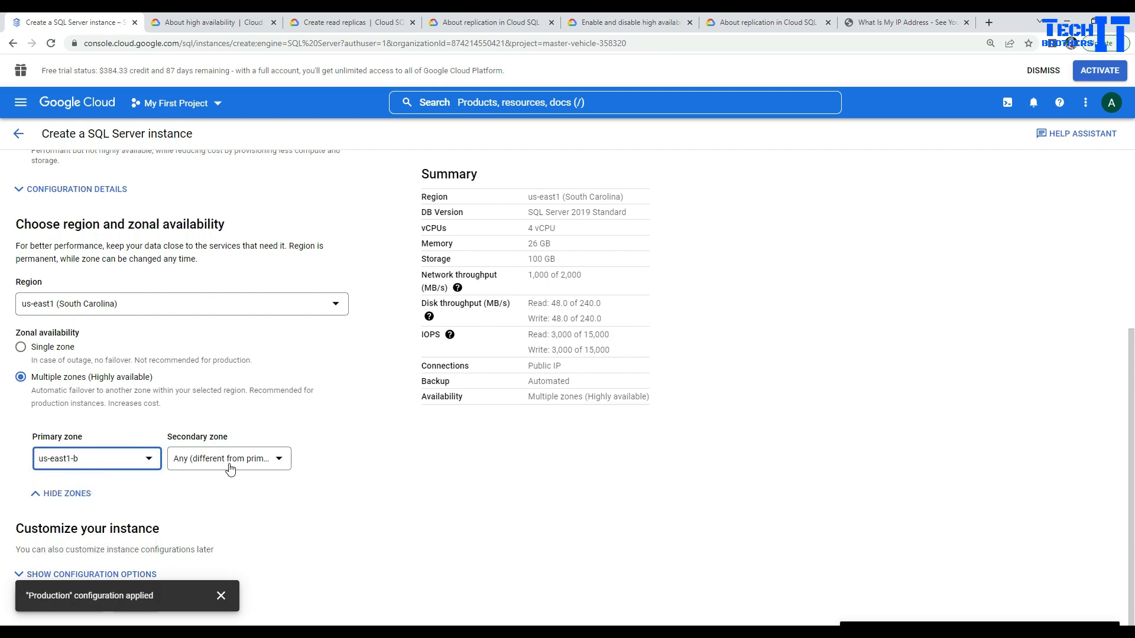
left_click(229, 463)
left_click(213, 510)
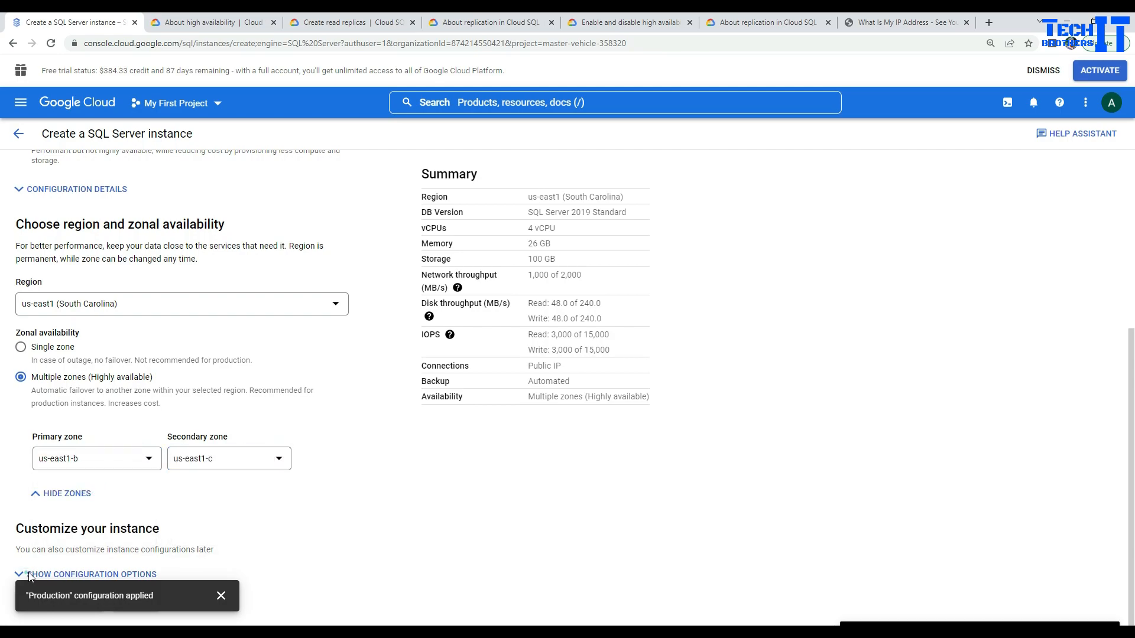
Step: Dismiss the notification, show the instance's configuration options, and set the machine type to Lightweight with 1 vCPU, 3.75 GB
left_click(221, 595)
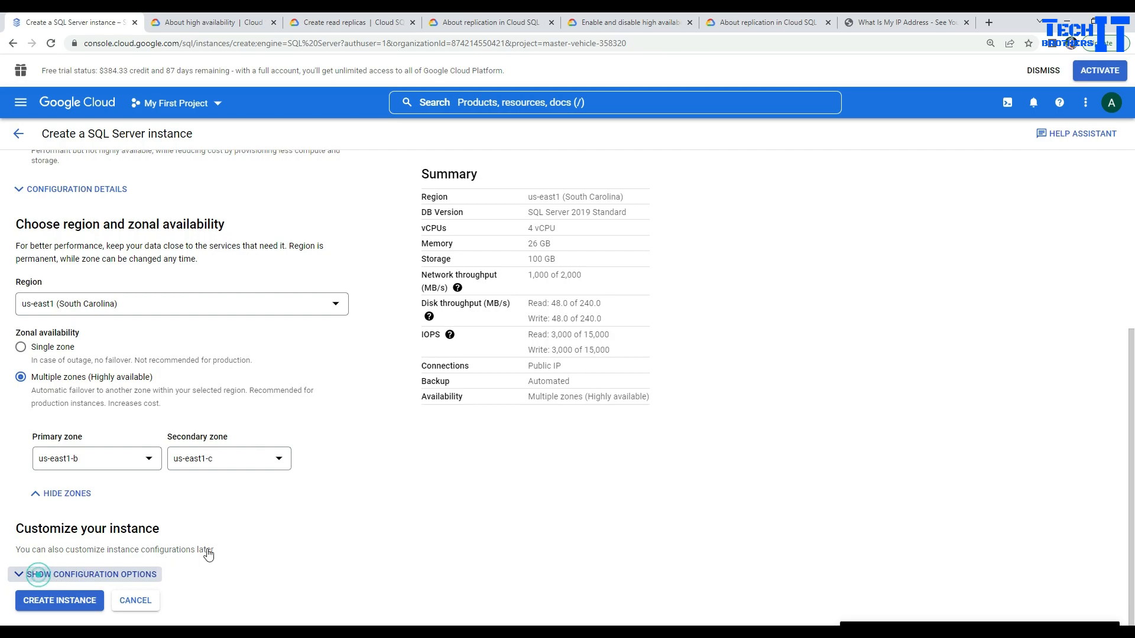
left_click(39, 574)
scroll(284, 530, "down", 4)
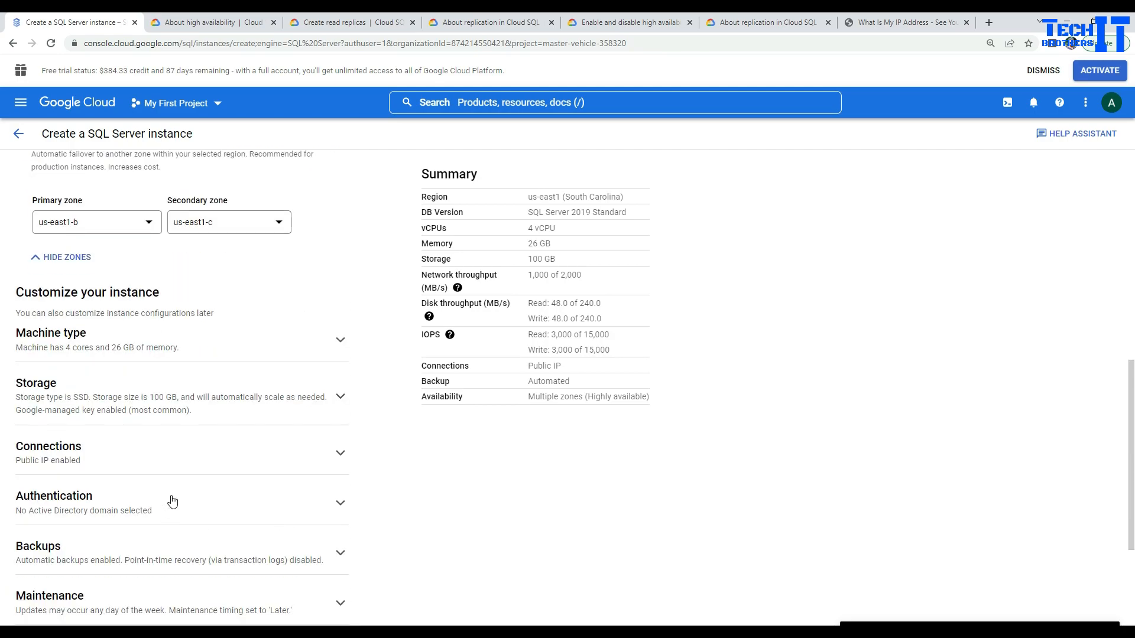
left_click(338, 341)
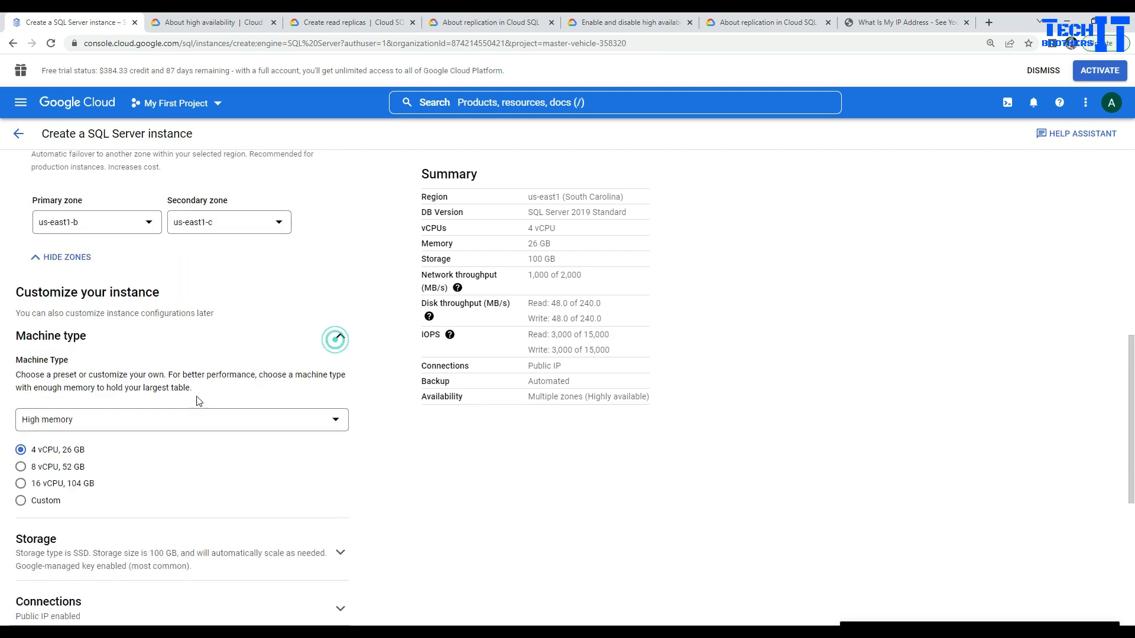
left_click(60, 423)
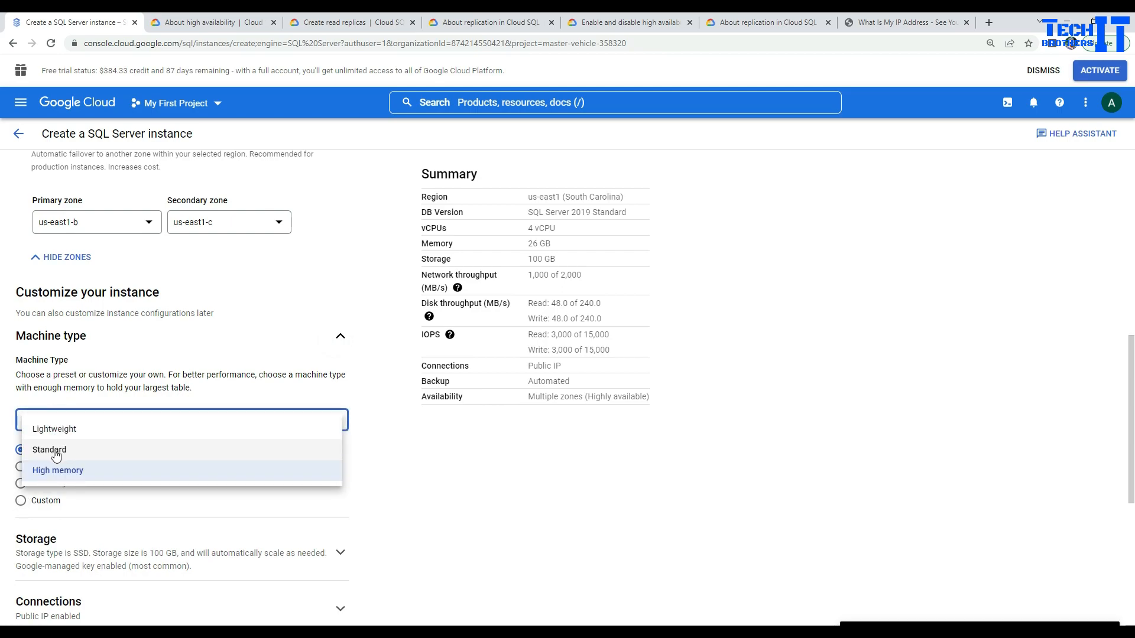
left_click(62, 429)
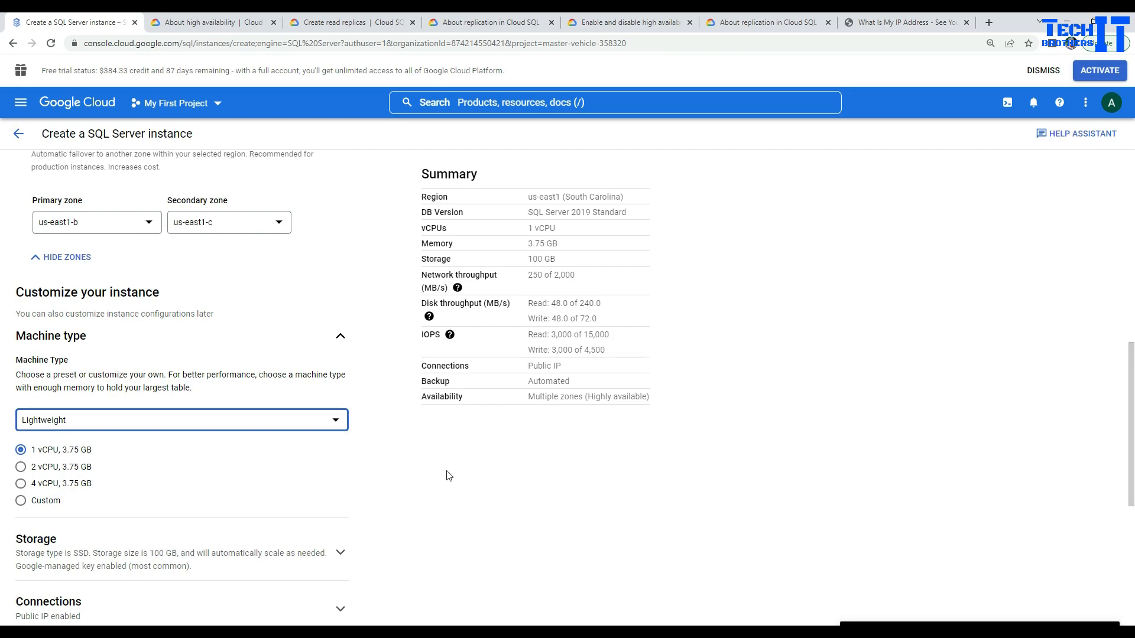
left_click(476, 489)
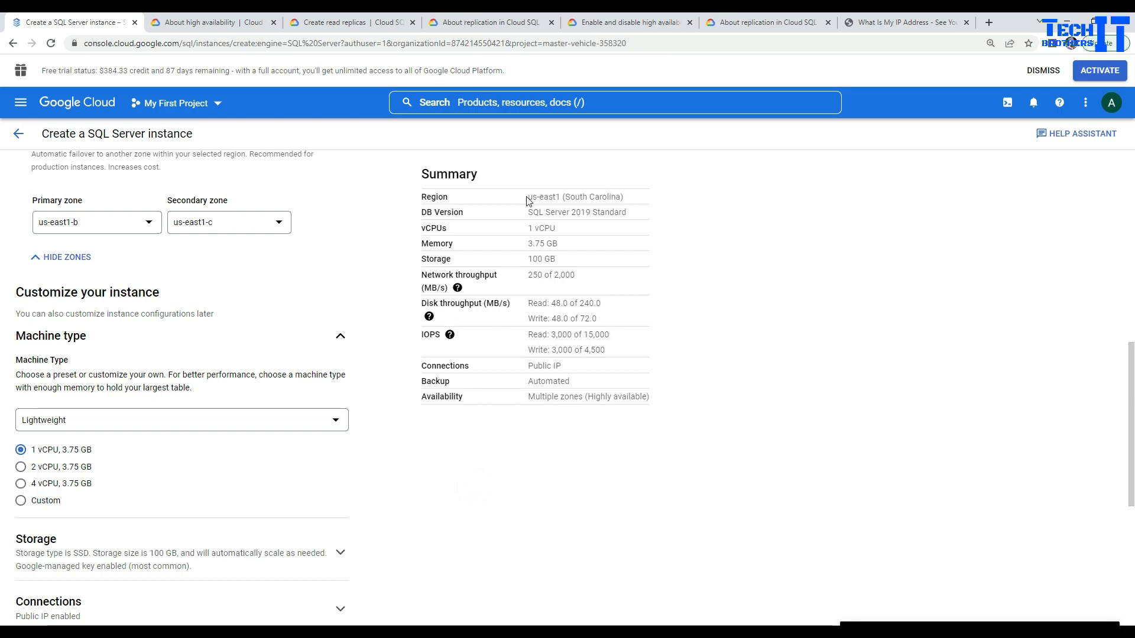
Step: Highlight the region, DB version, vCPUs, memory and availability values in the instance summary
left_click_drag(530, 196, 636, 201)
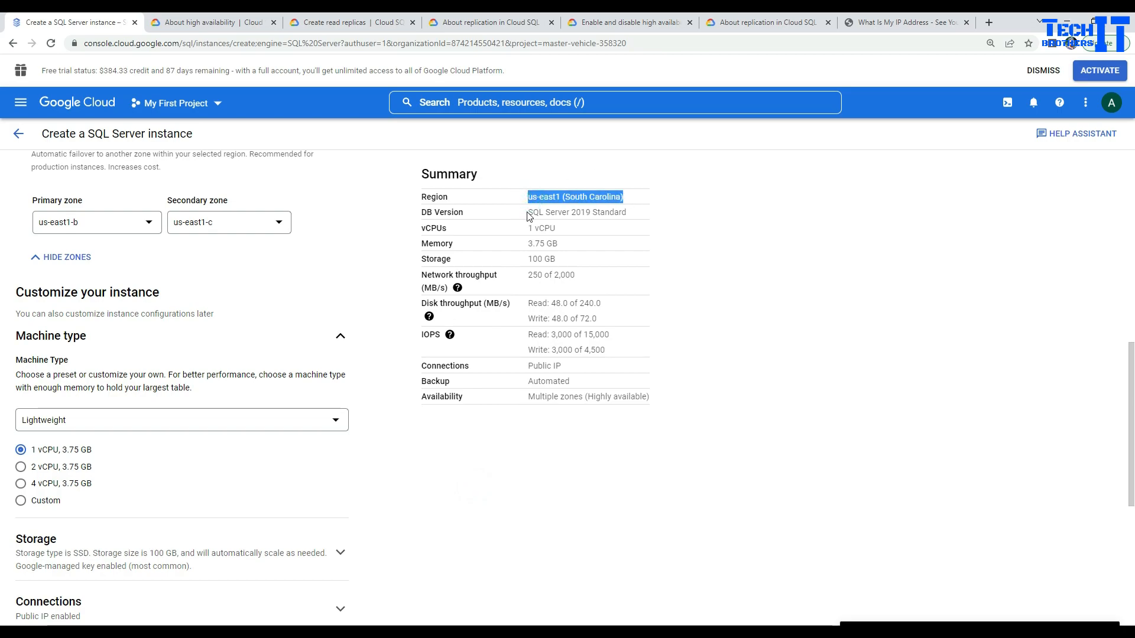
left_click_drag(527, 212, 642, 216)
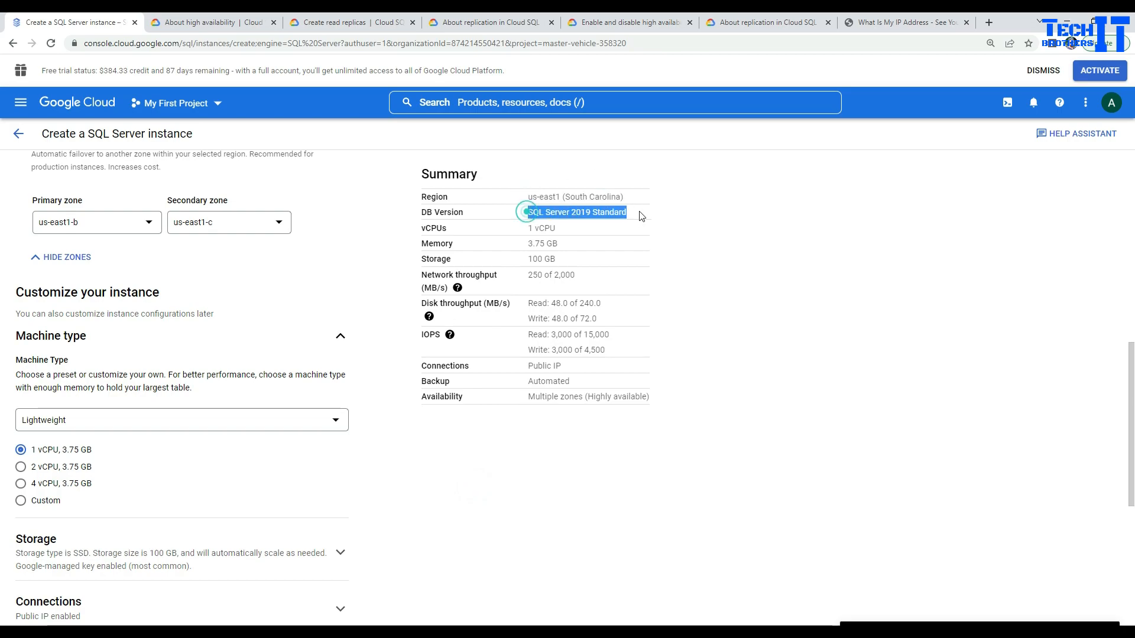
triple_click(555, 230)
triple_click(561, 244)
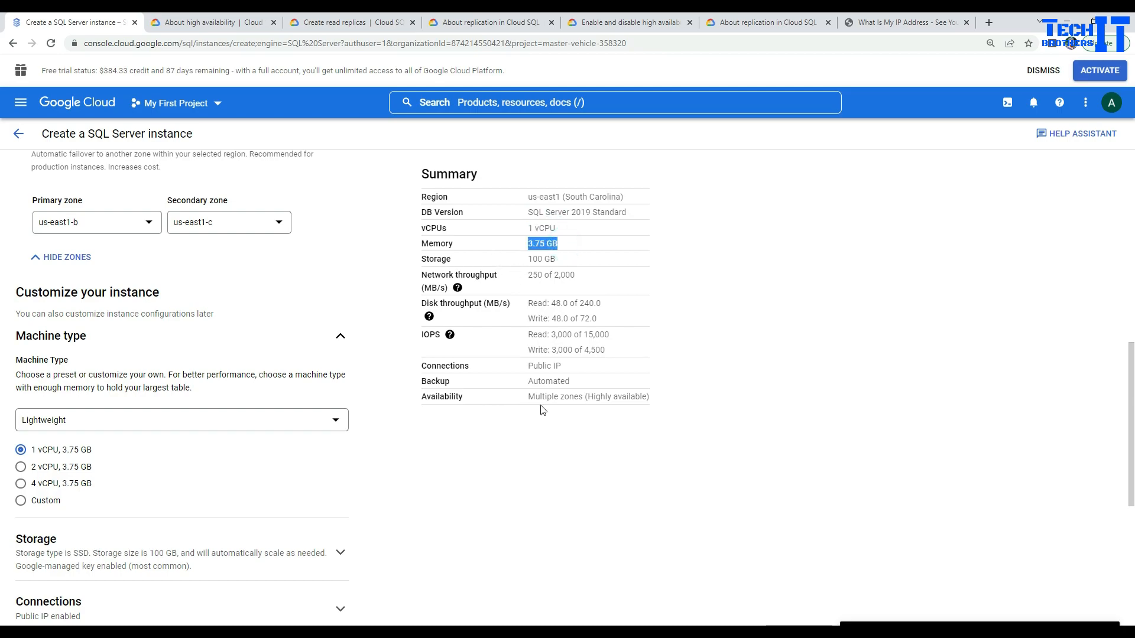
left_click_drag(658, 398, 404, 399)
left_click(459, 458)
Step: Expand the connection and storage settings and set the storage capacity to 20 GB
scroll(461, 461, "down", 5)
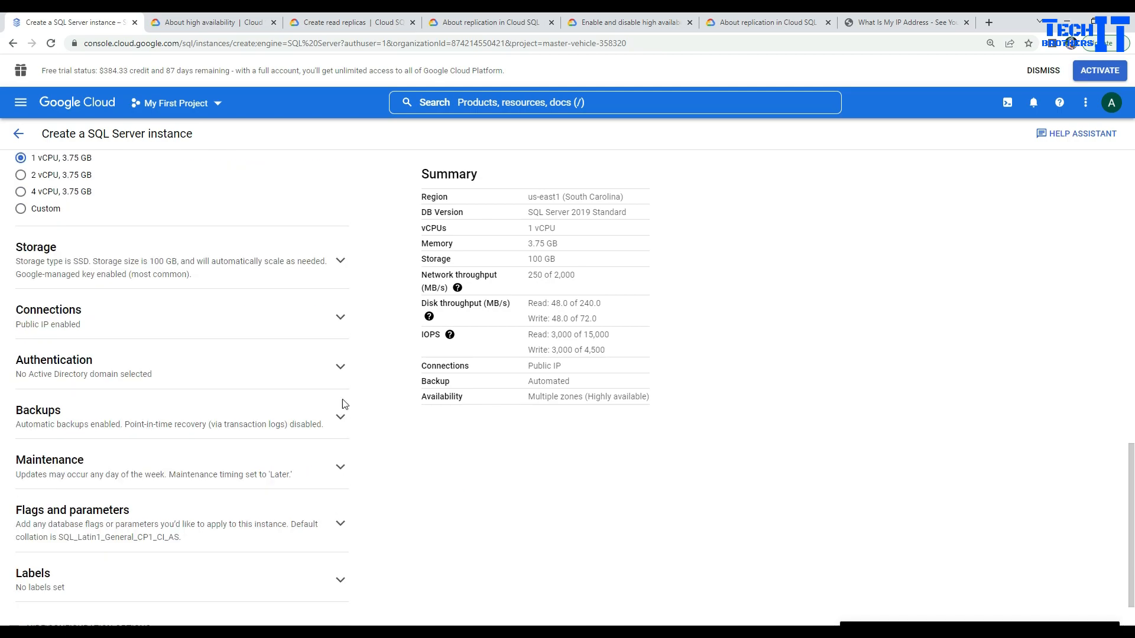
left_click(339, 314)
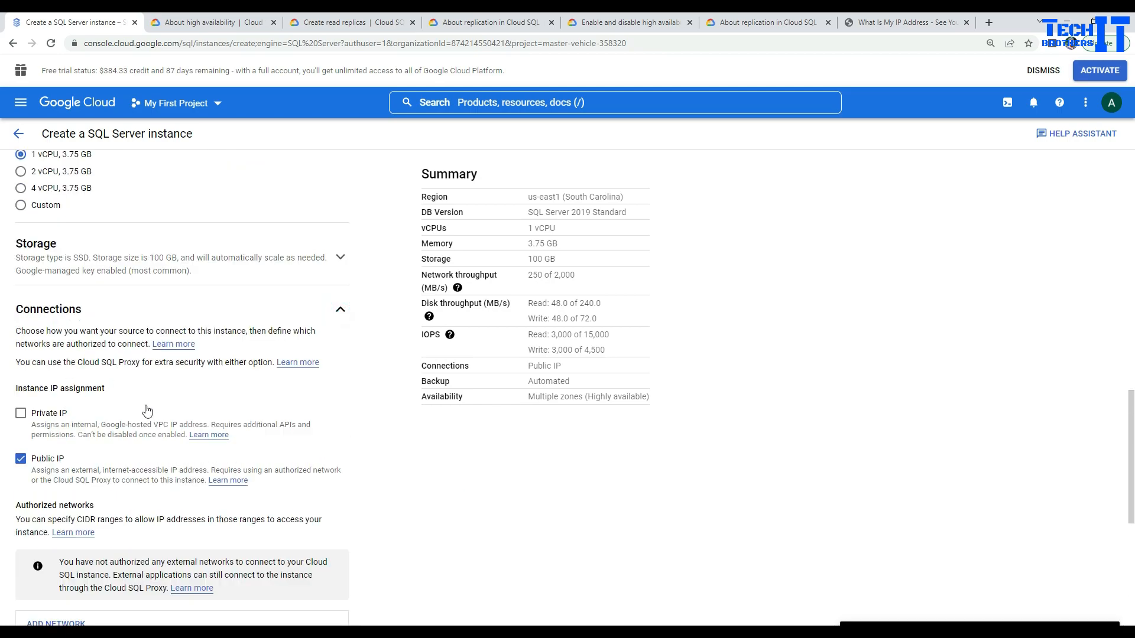
left_click(340, 258)
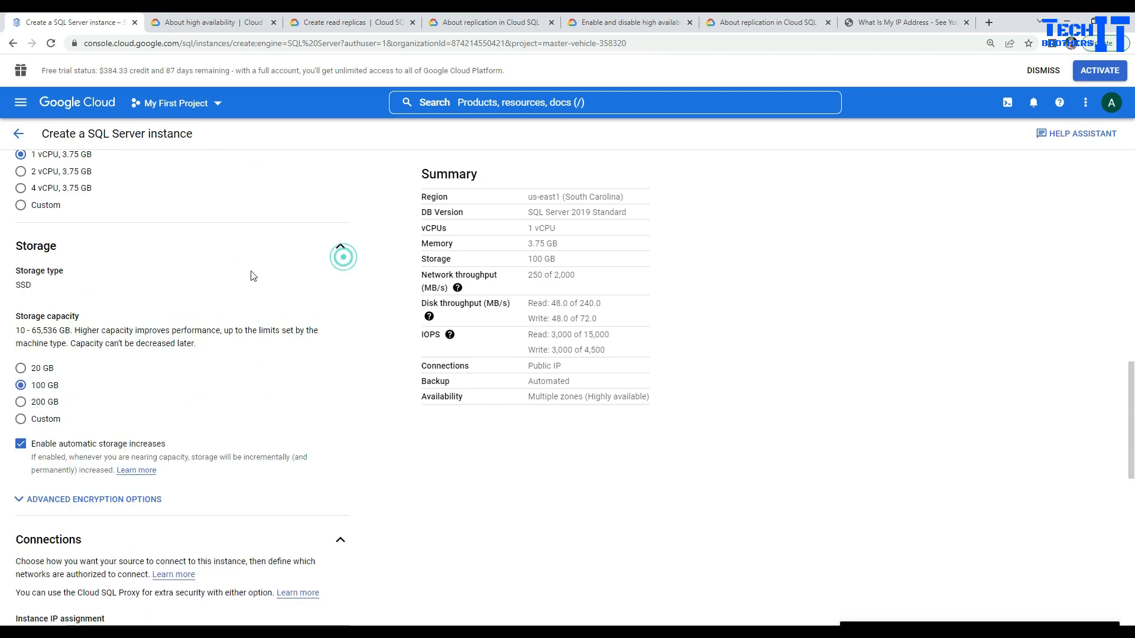
left_click(21, 368)
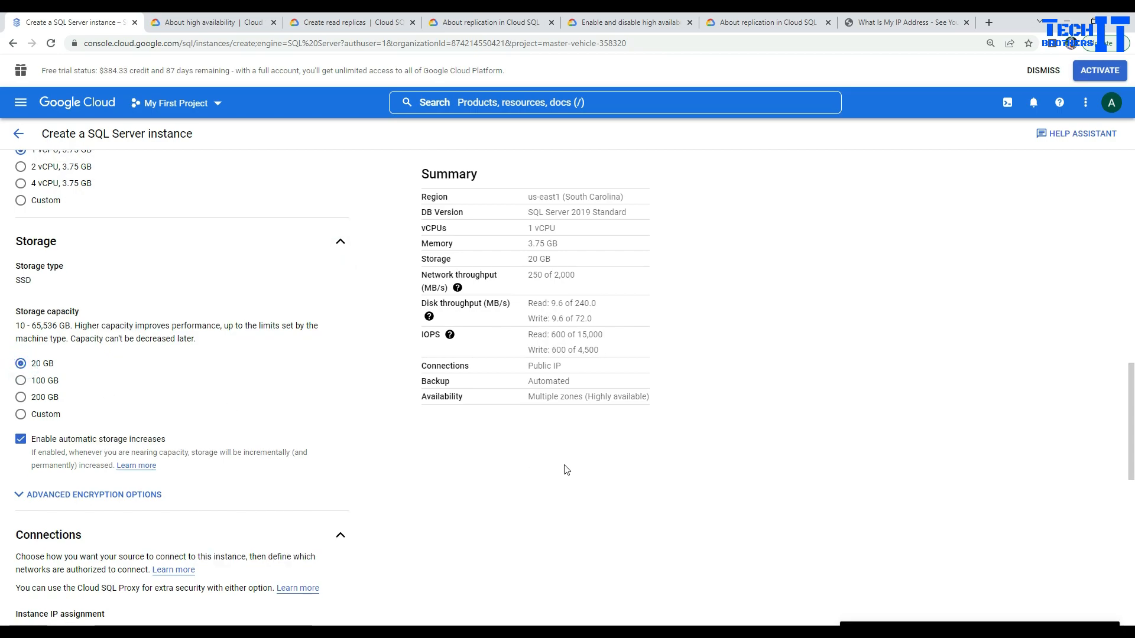
Step: Add a new authorized network for the public IP connection and name it myip
scroll(317, 465, "down", 4)
scroll(190, 422, "down", 3)
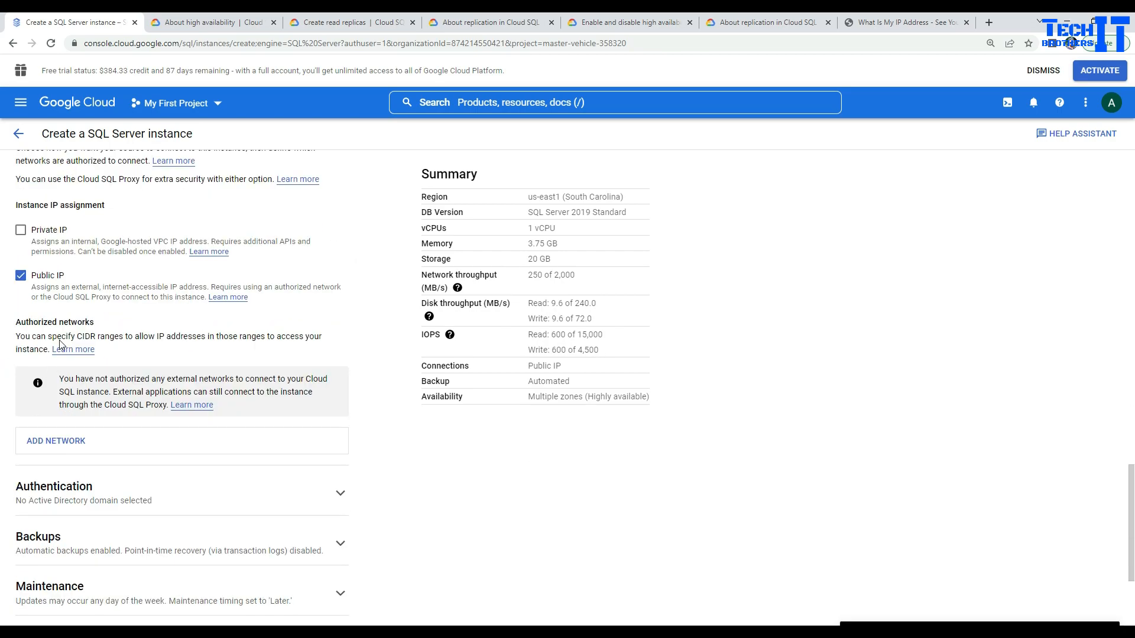
left_click(60, 452)
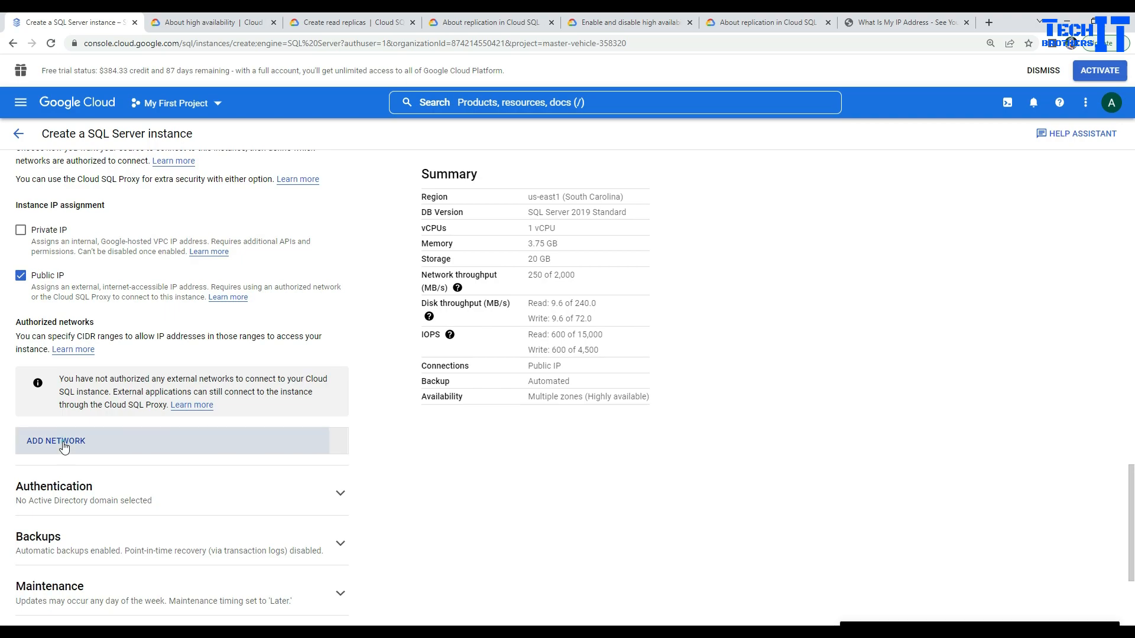
left_click(74, 433)
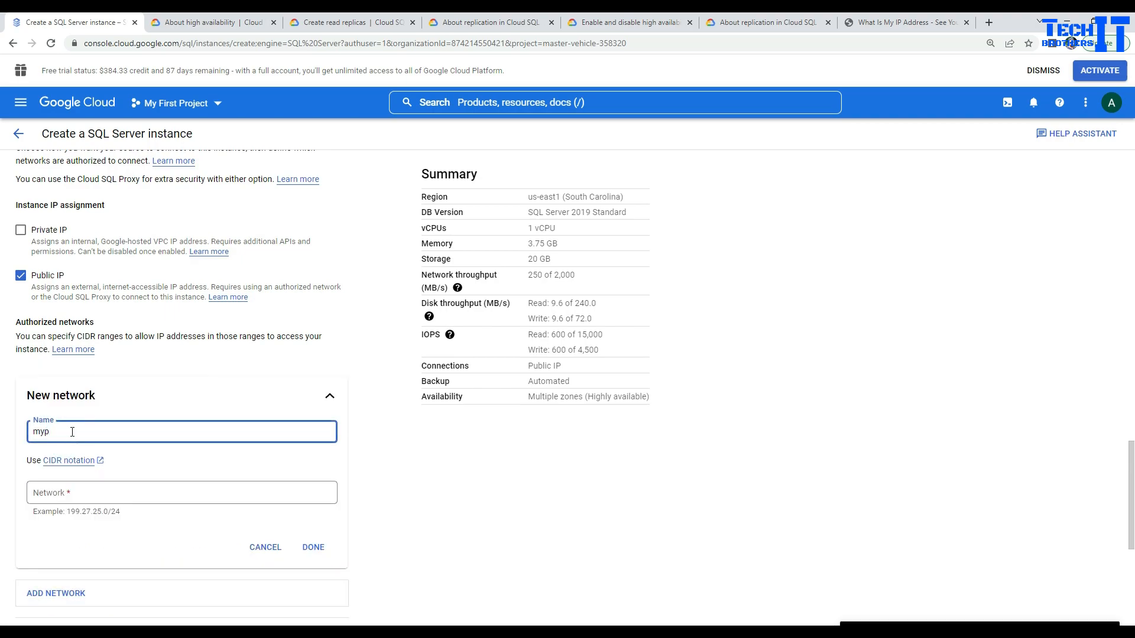
type("myp")
Step: Copy the public IPv4 address from the What Is My IP Address page and return to the instance form
left_click(876, 24)
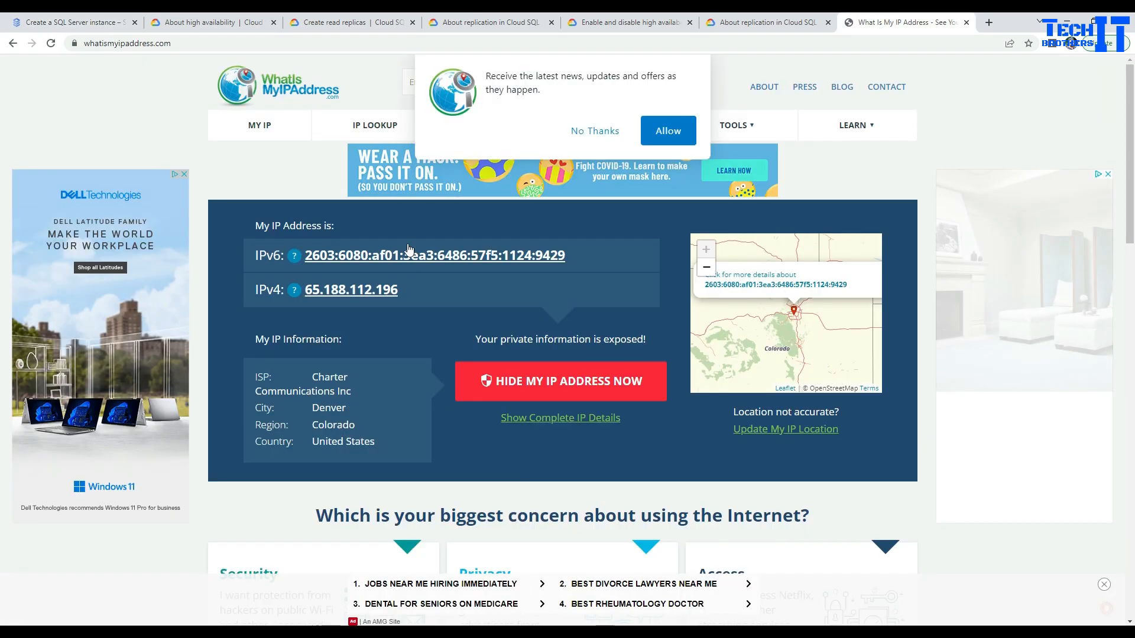
double_click(322, 293)
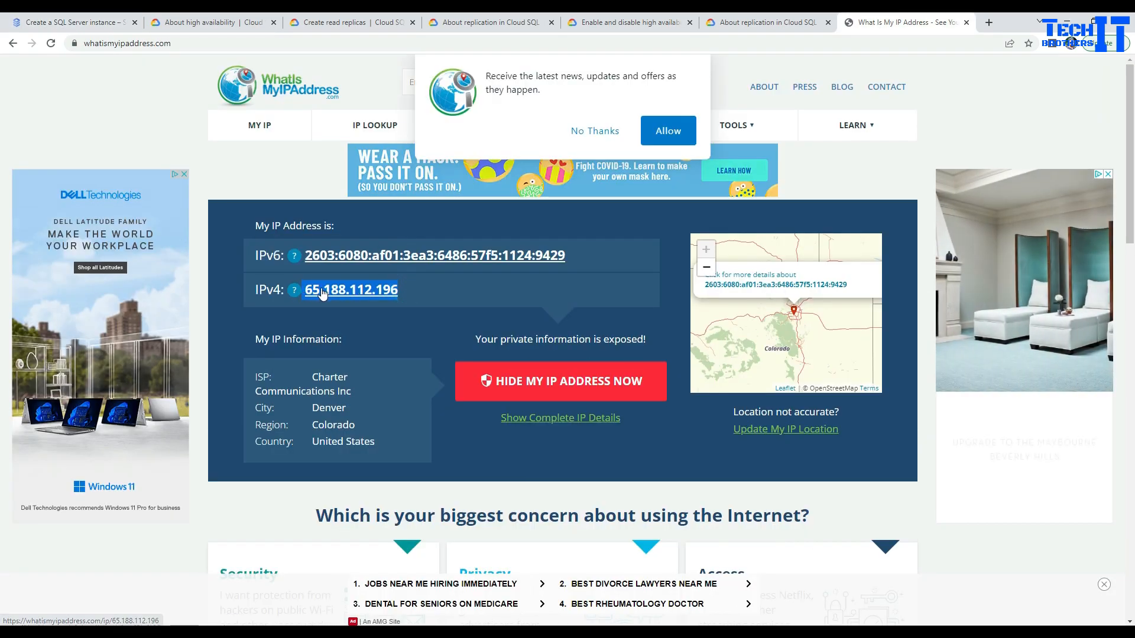
right_click(332, 292)
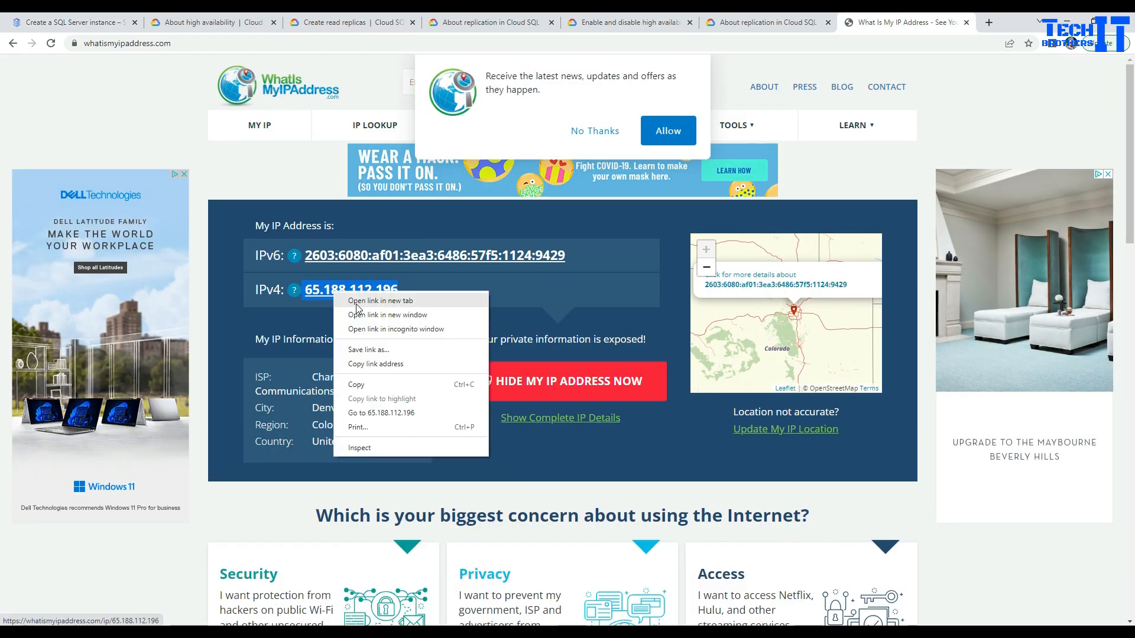
left_click(368, 384)
key("ctrl+1")
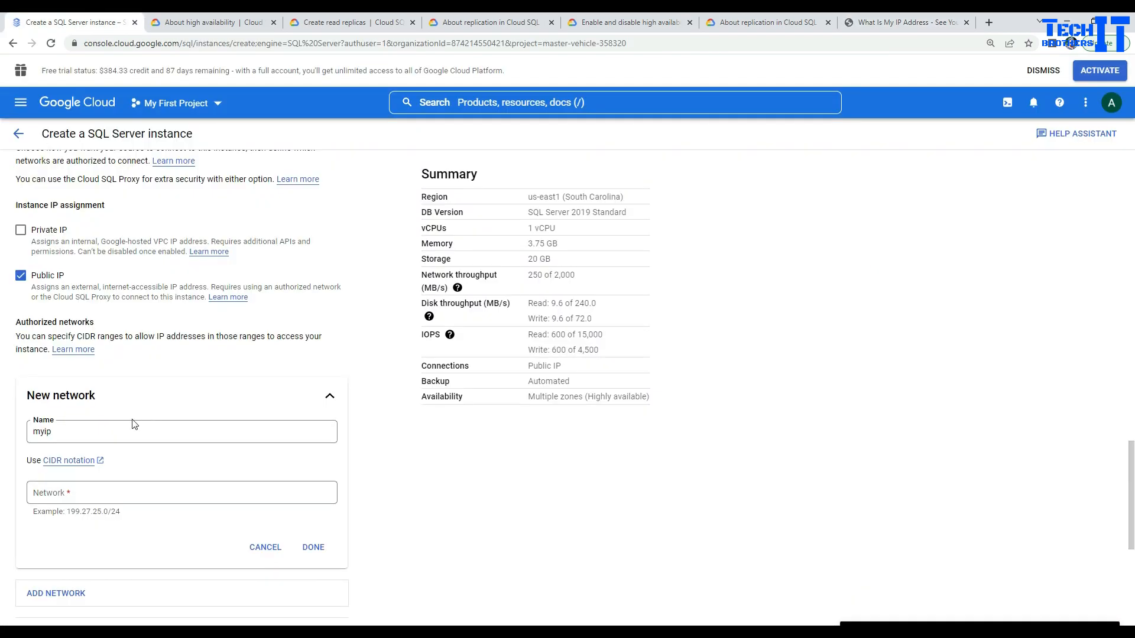
Step: Save the myip network entry with the copied IPv4 address and delete that entry
left_click(113, 492)
key("ctrl+v")
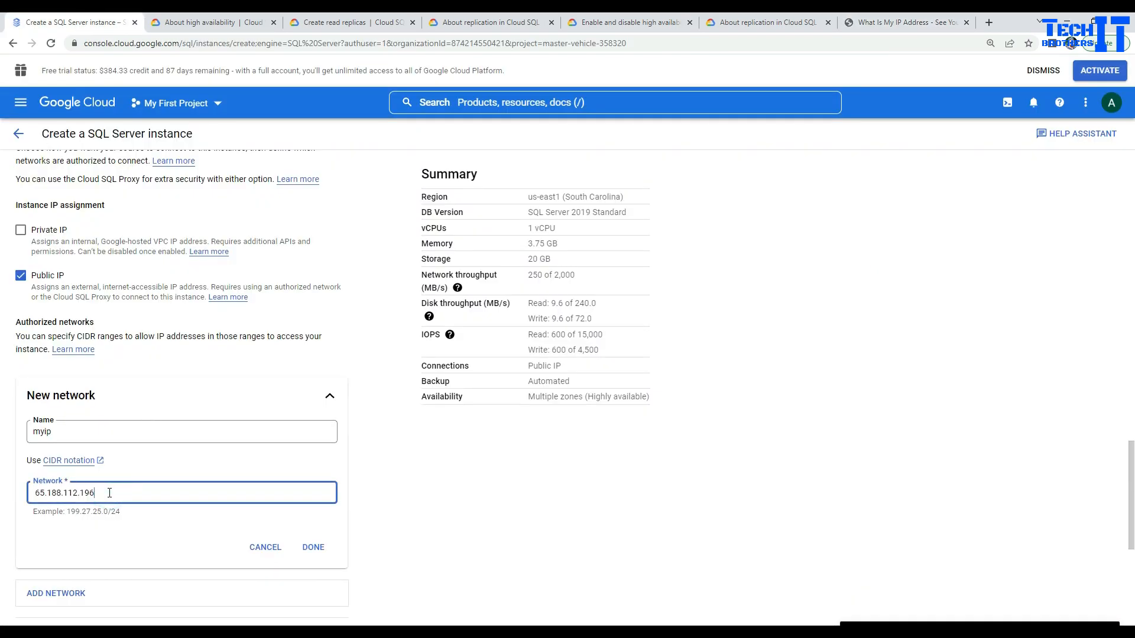
left_click(313, 547)
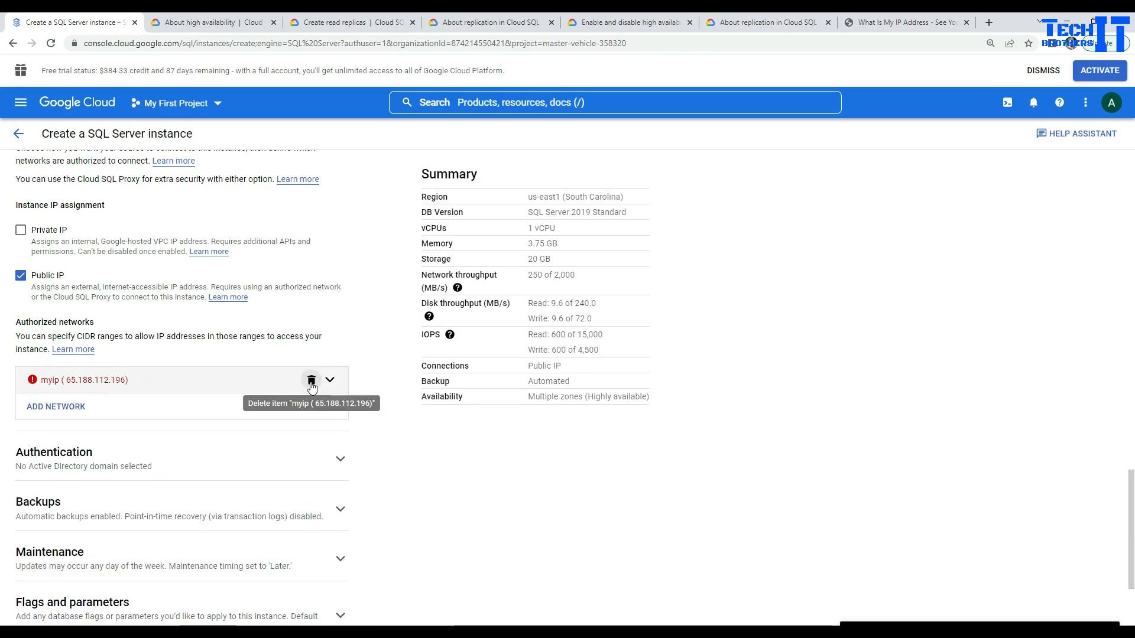
left_click(311, 380)
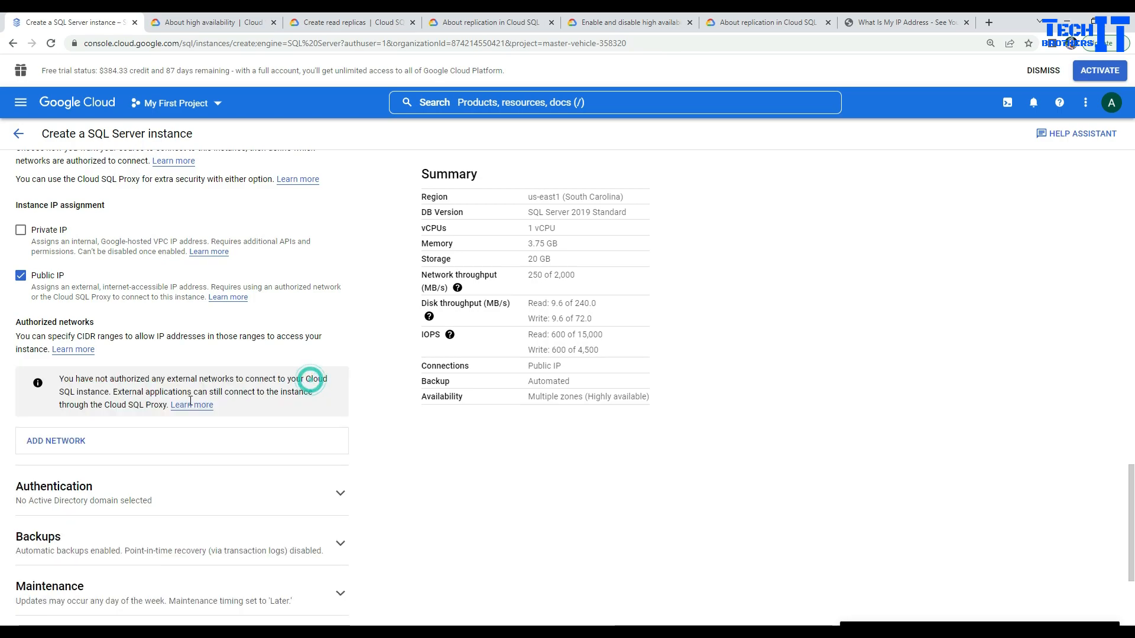
Step: Add an authorized network named myip with the copied IPv4 address and create the instance
left_click(103, 446)
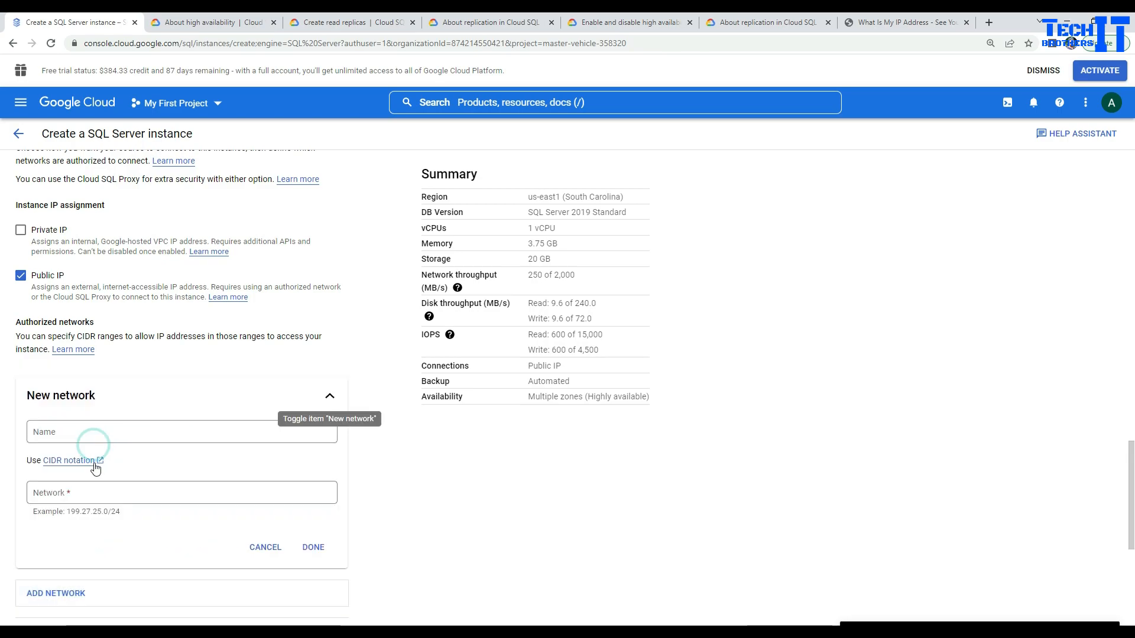
left_click(77, 430)
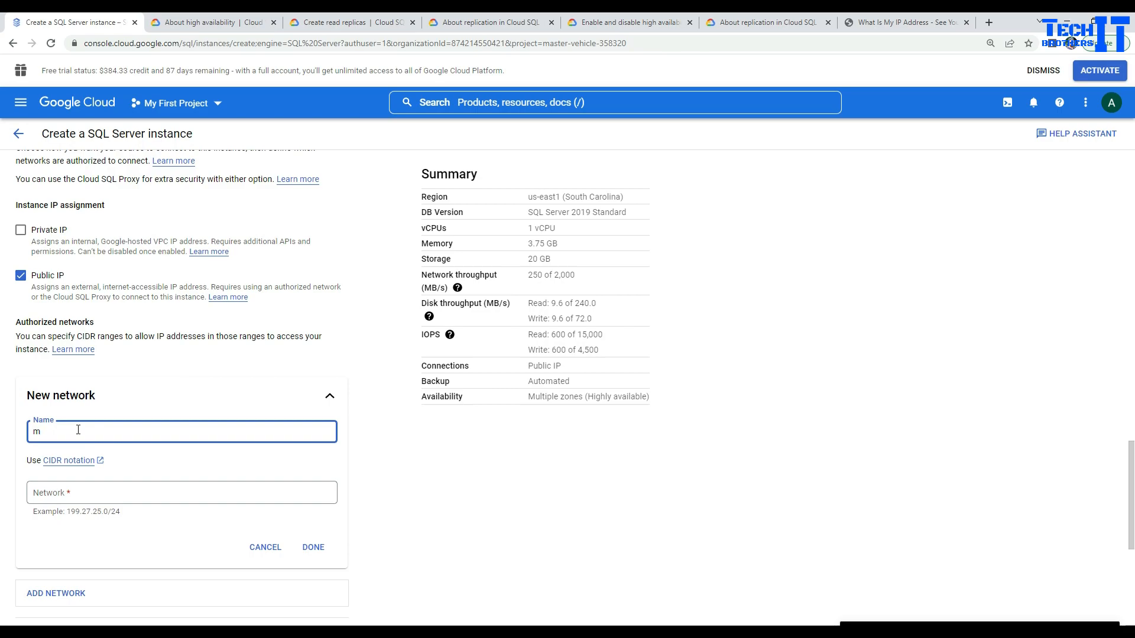
left_click(87, 493)
key("ctrl+v")
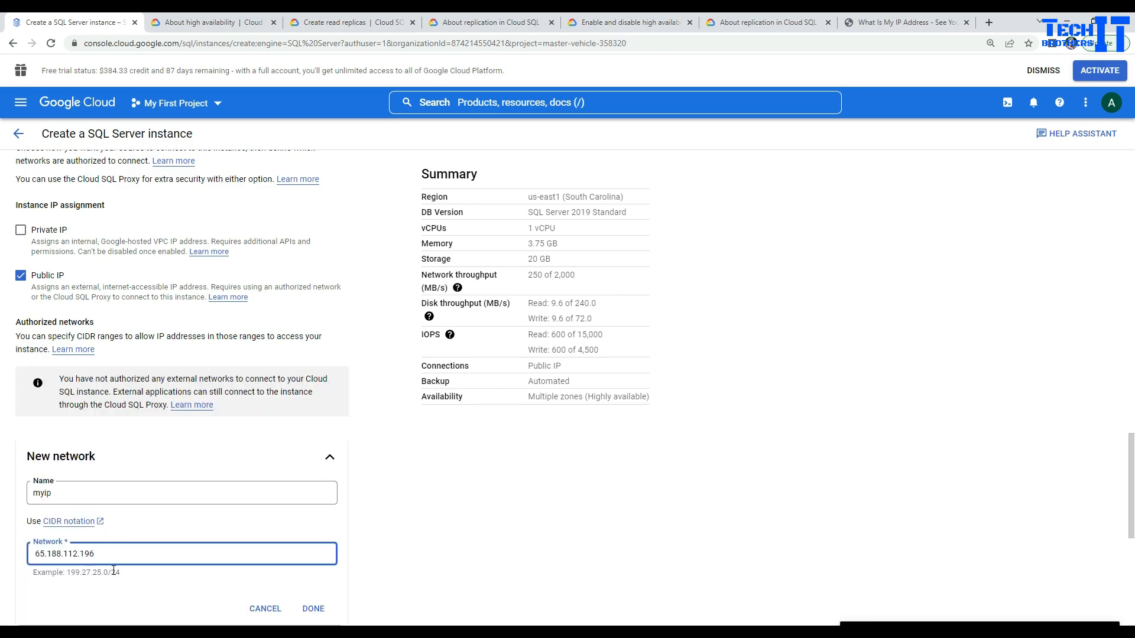
left_click(37, 556)
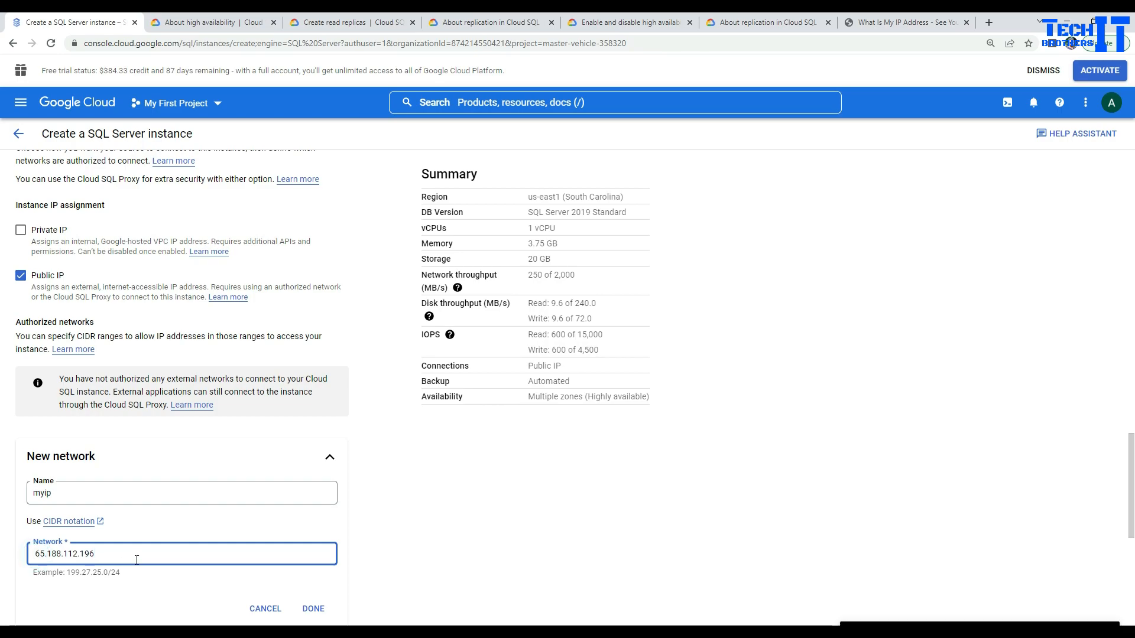
left_click(313, 546)
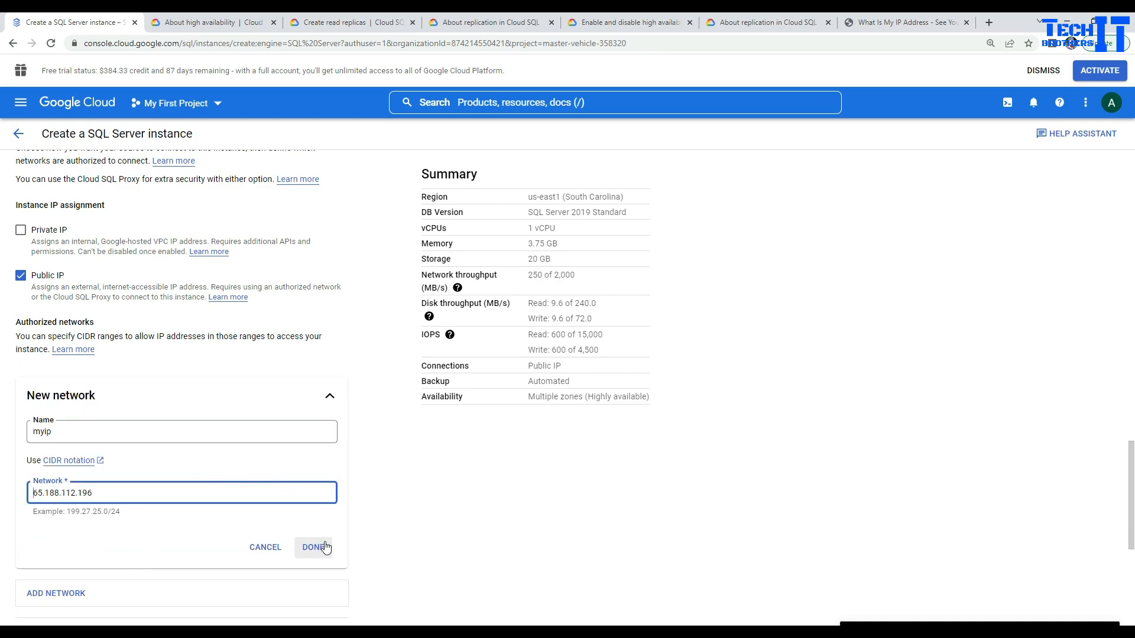
scroll(453, 532, "down", 3)
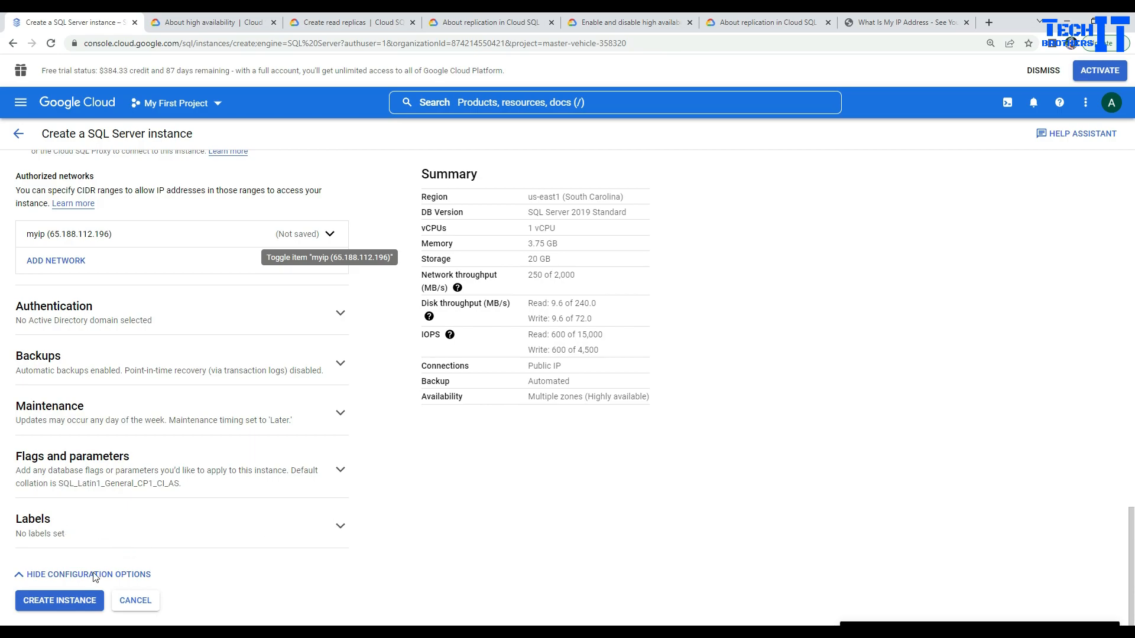
left_click(70, 600)
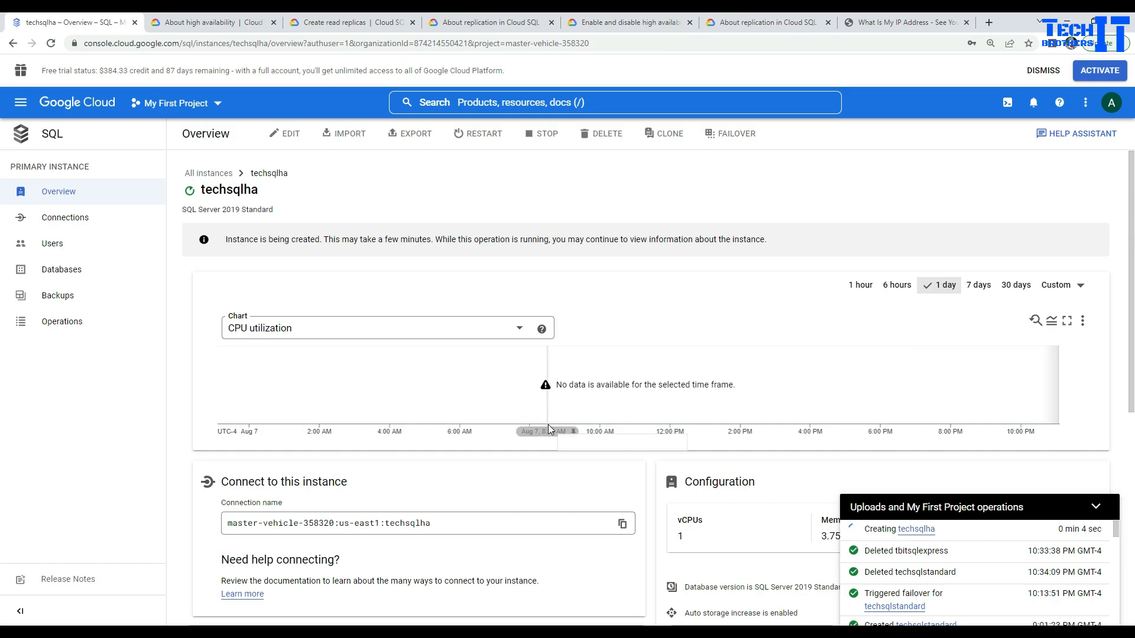
Step: Review the high availability diagram in the Cloud SQL documentation and return to the techsqlha overview
left_click(214, 22)
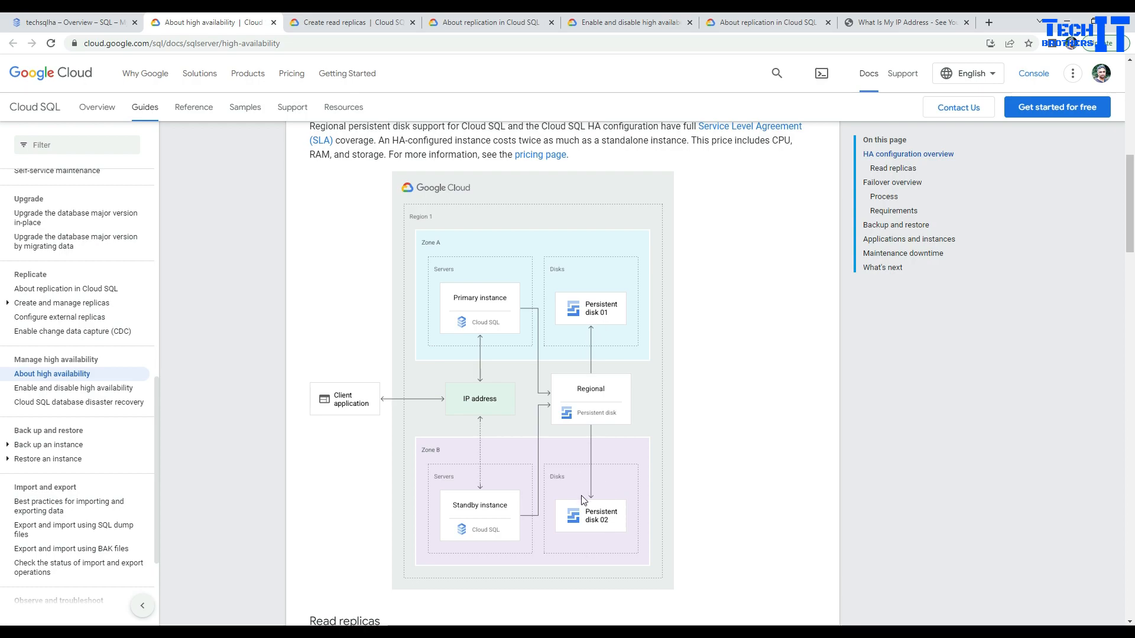
left_click(91, 24)
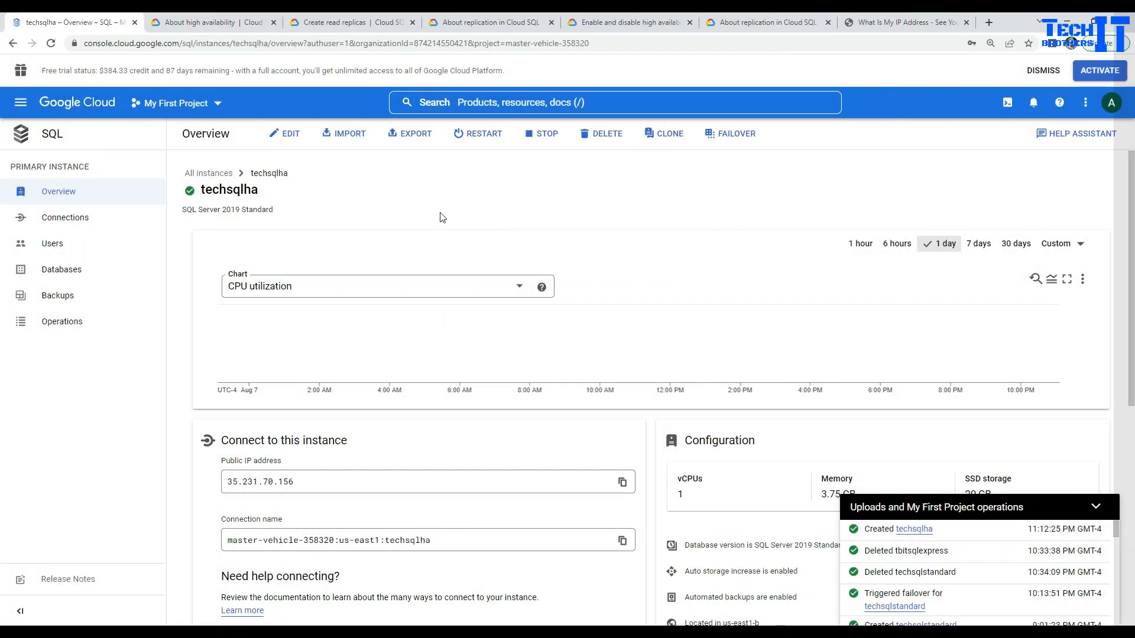
left_click(440, 211)
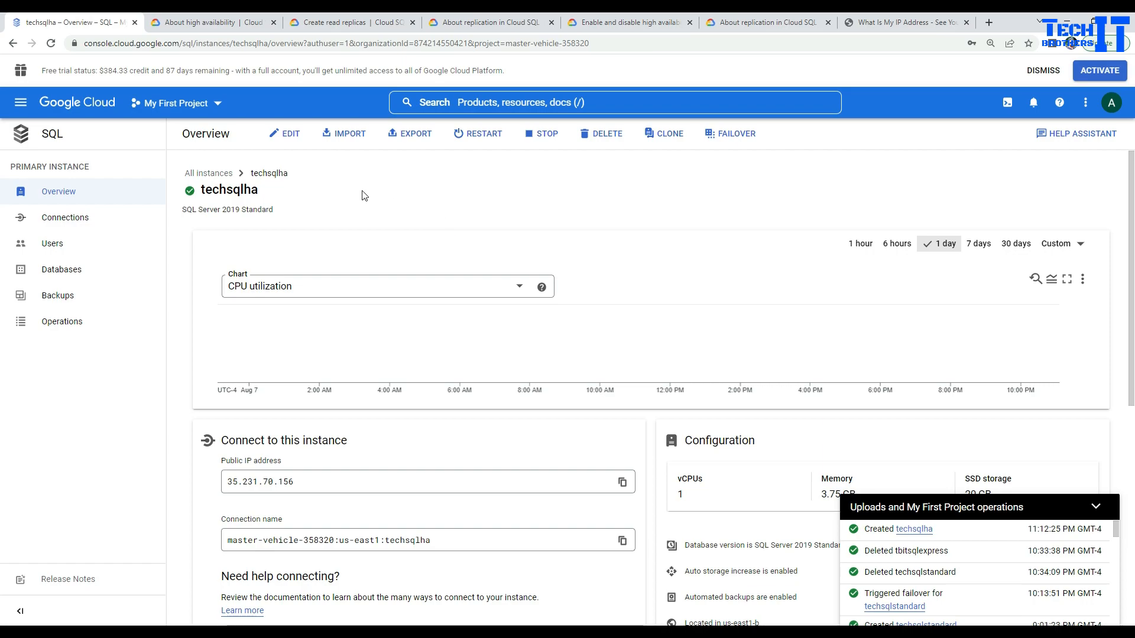
Step: Go to the SQL instances list and copy the public IP address of techsqlha
left_click(28, 143)
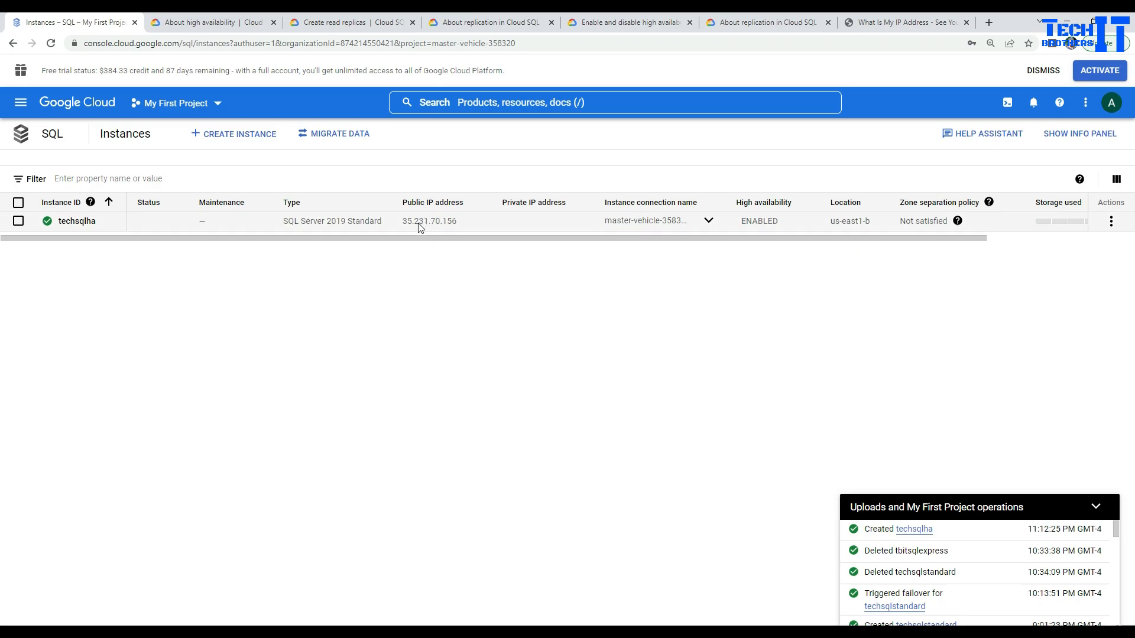
left_click_drag(406, 229, 456, 230)
right_click(457, 230)
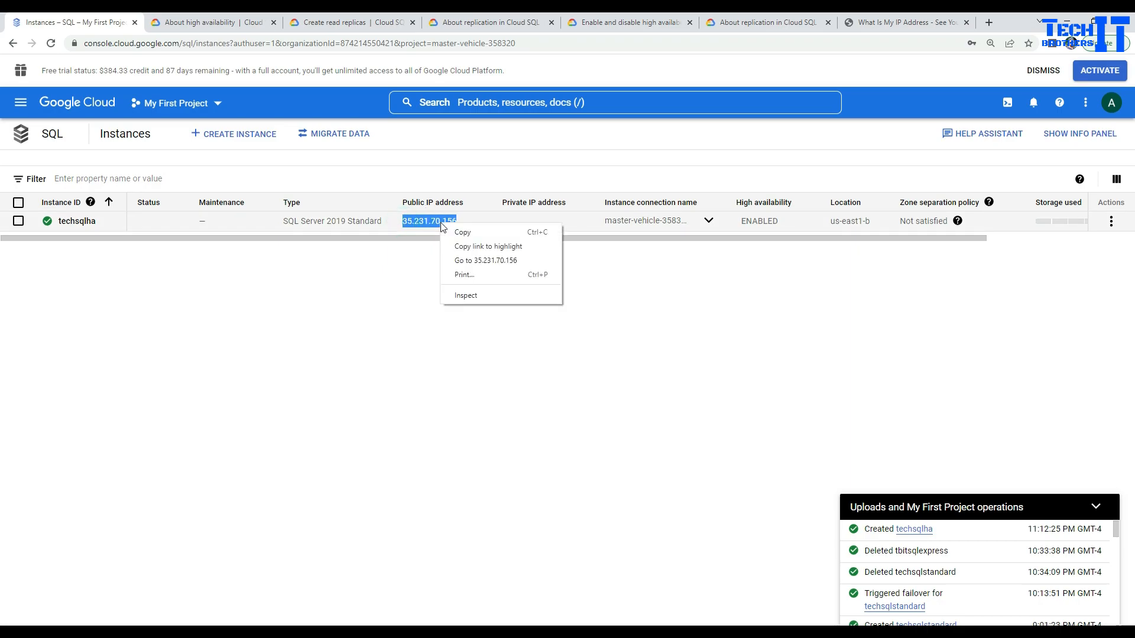
left_click(459, 231)
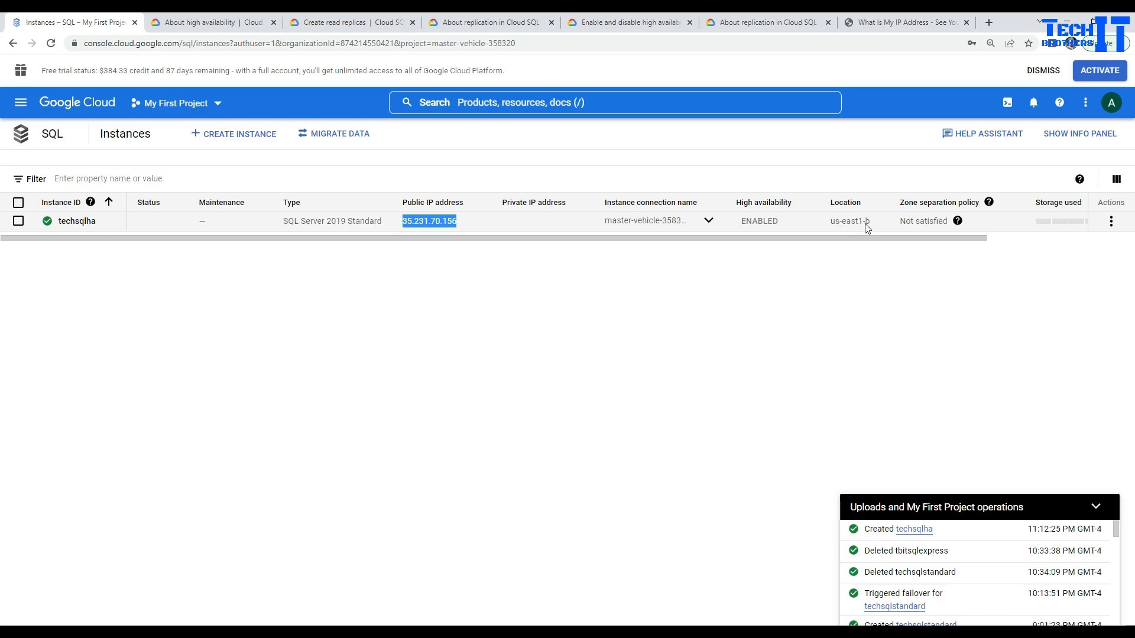
Step: Switch to SQL Server Management Studio and start a Database Engine connection with server name 35.231.70.156
left_click(688, 314)
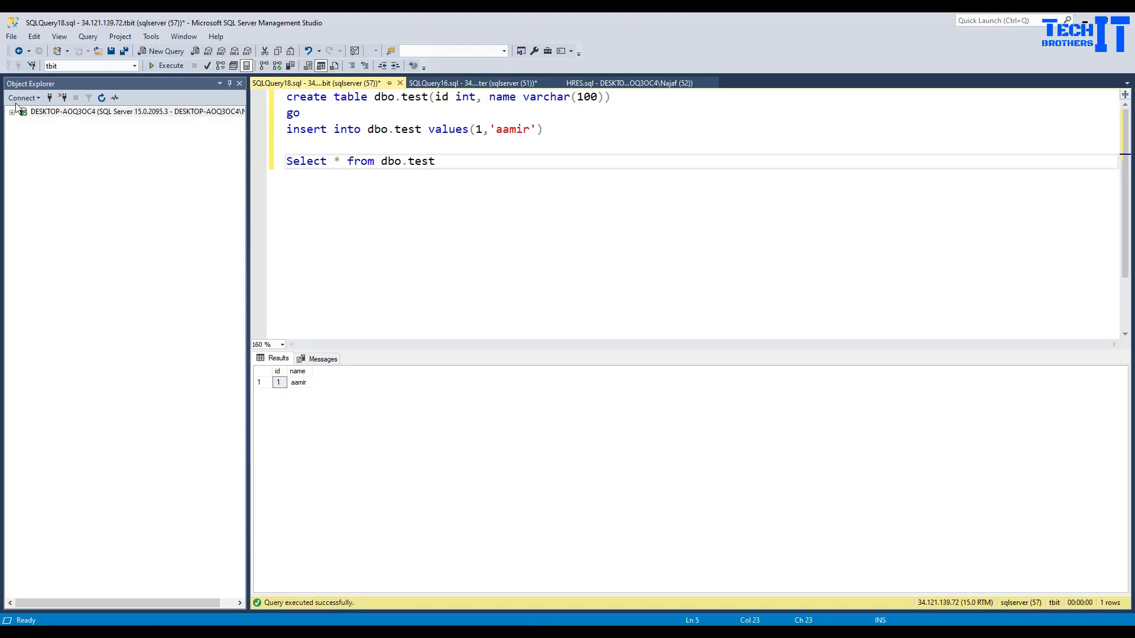
left_click(22, 97)
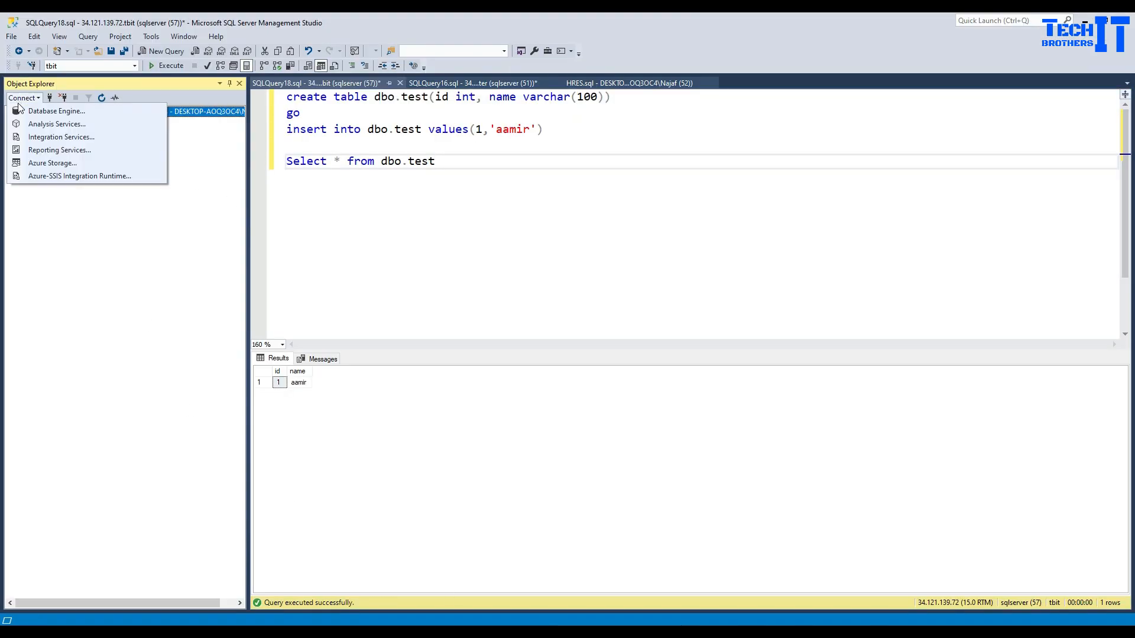
left_click(50, 109)
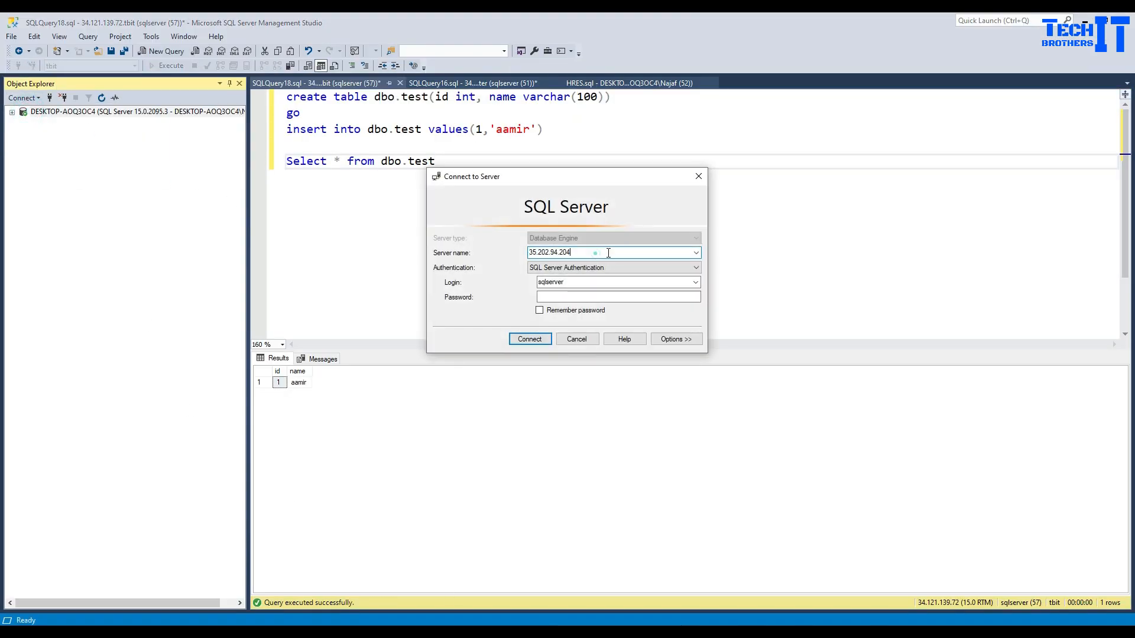
key("ctrl+v")
Step: Keep the sqlserver login, enter the account password and connect to the server
left_click(567, 281)
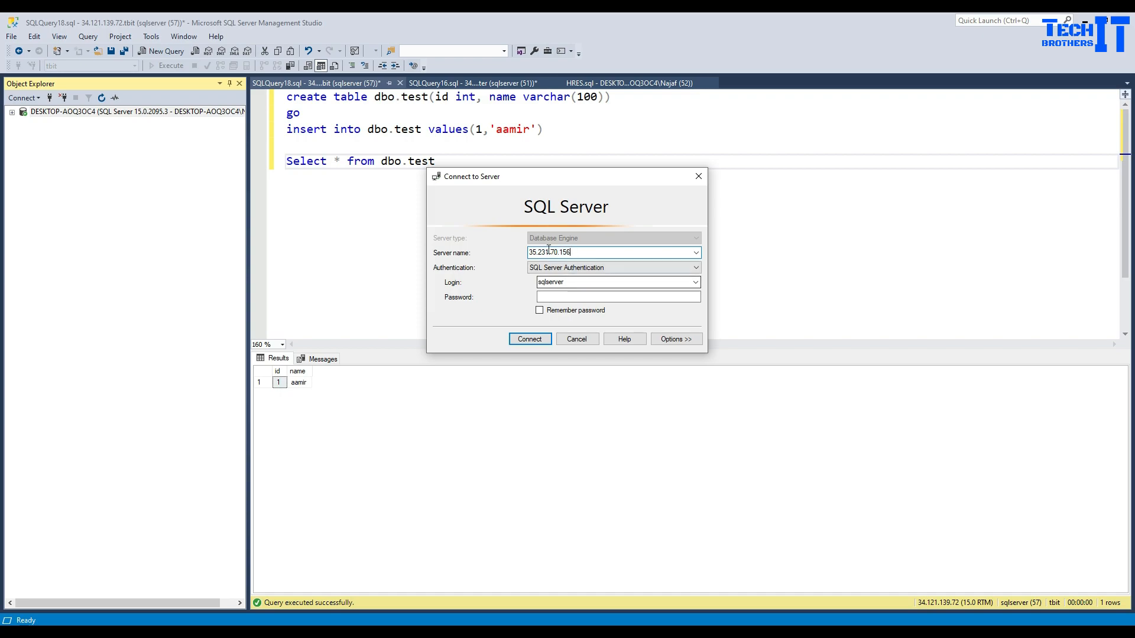
double_click(561, 282)
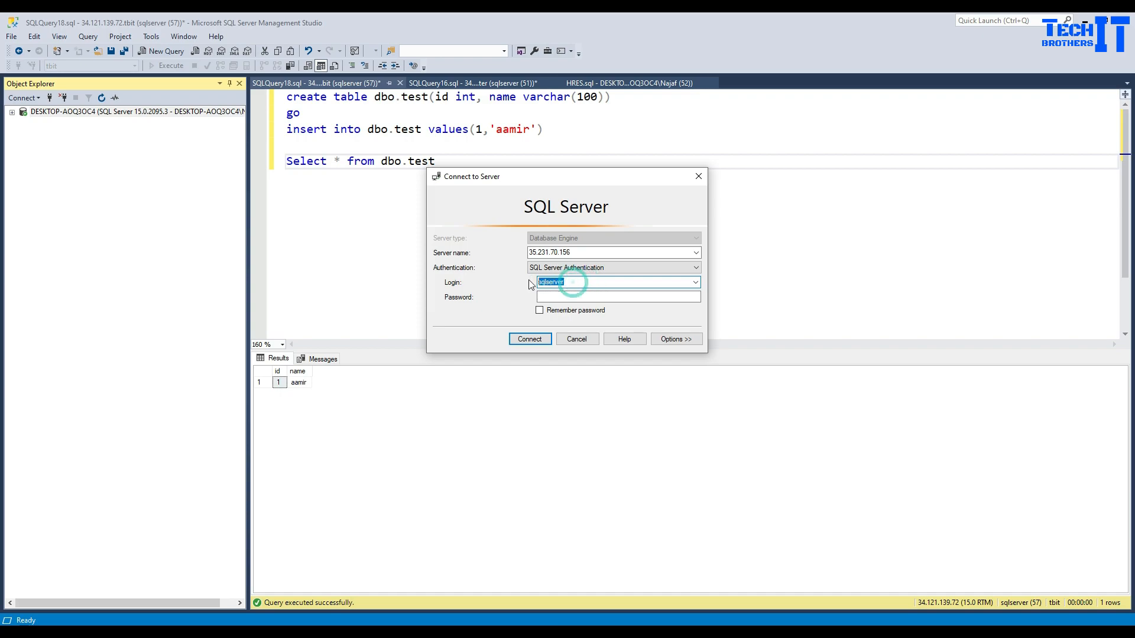
left_click(569, 296)
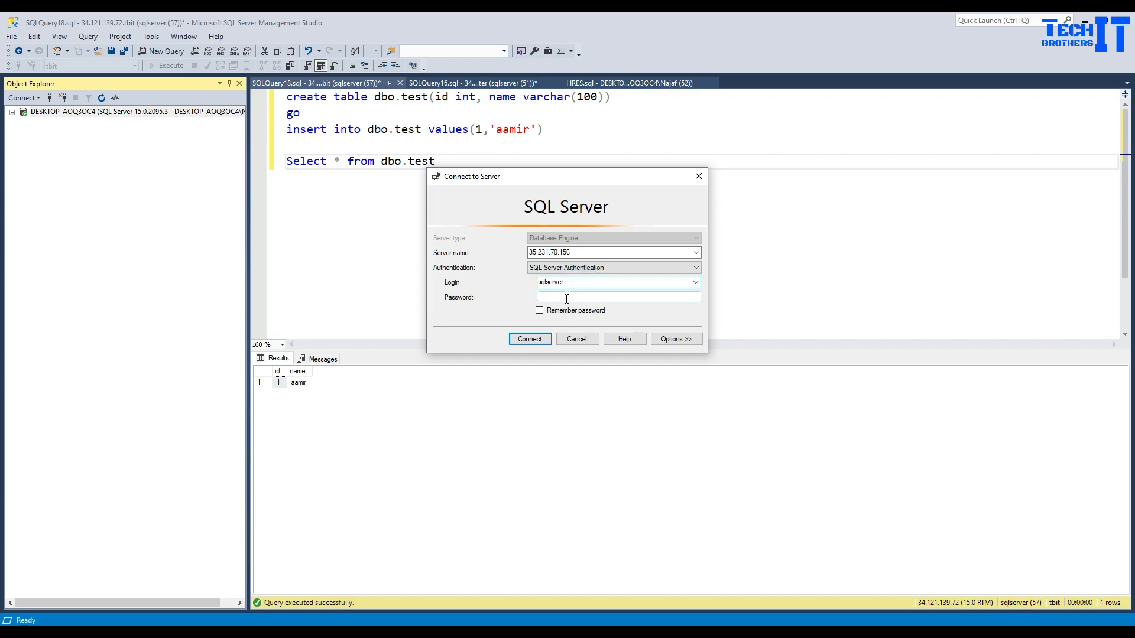
type("****")
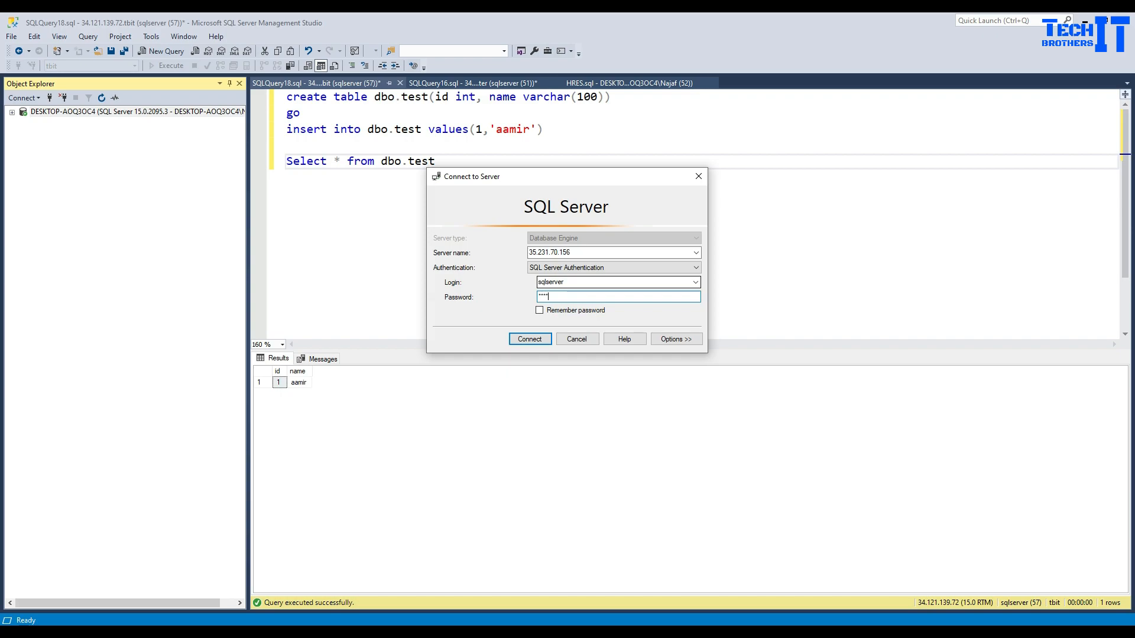
type("**")
key("Return")
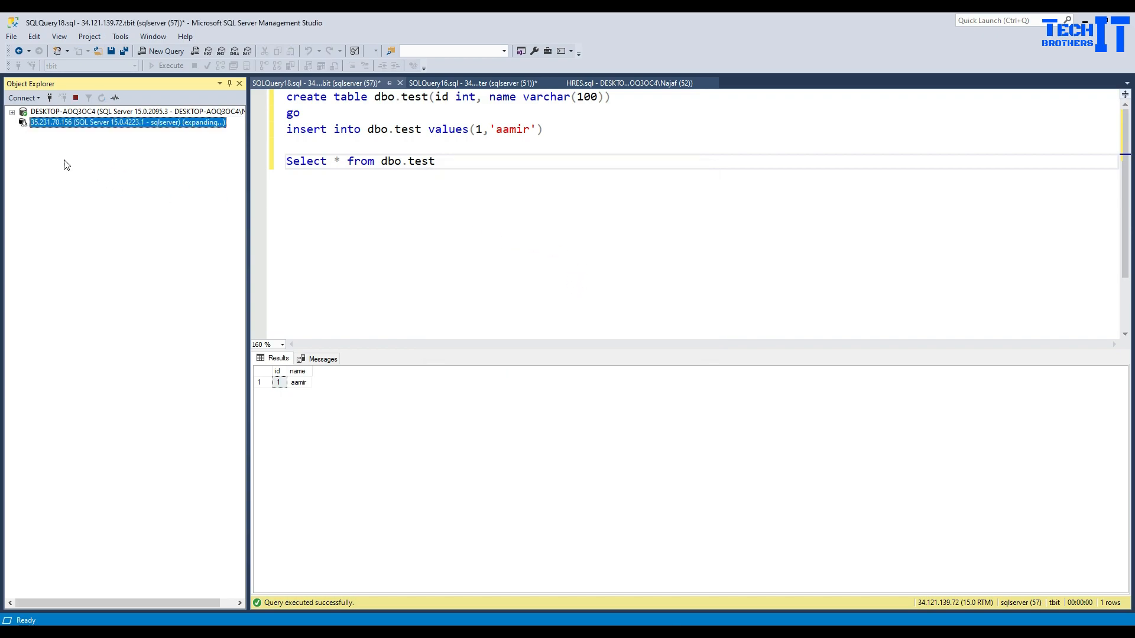
Step: Select the Databases folder of the 35.231.70.156 server and open a new query for it
left_click(24, 134)
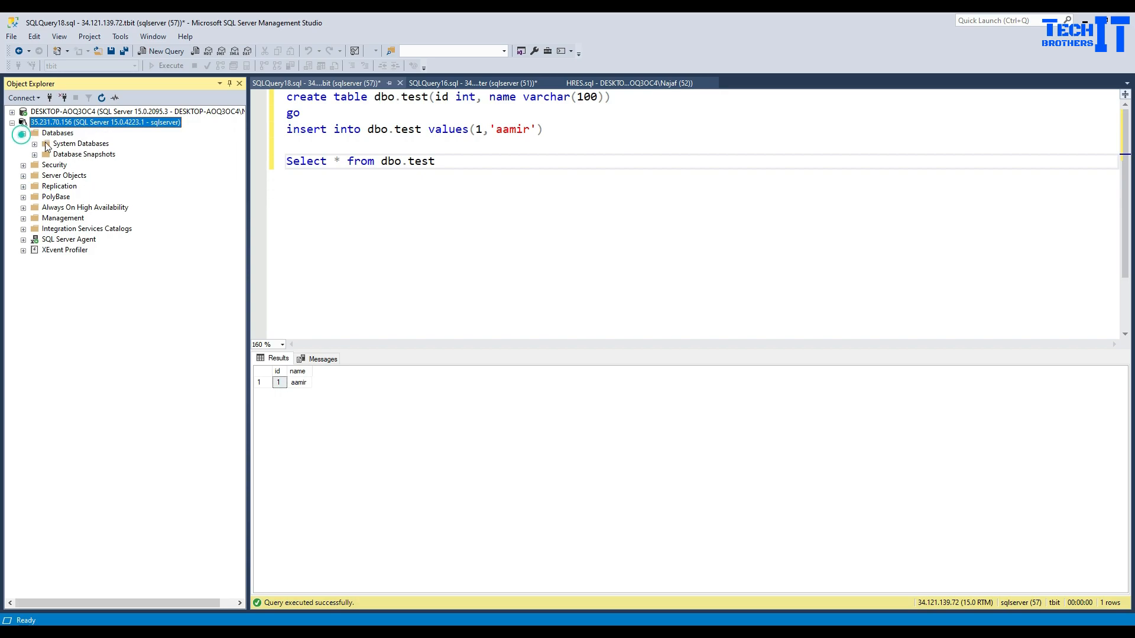
left_click(62, 135)
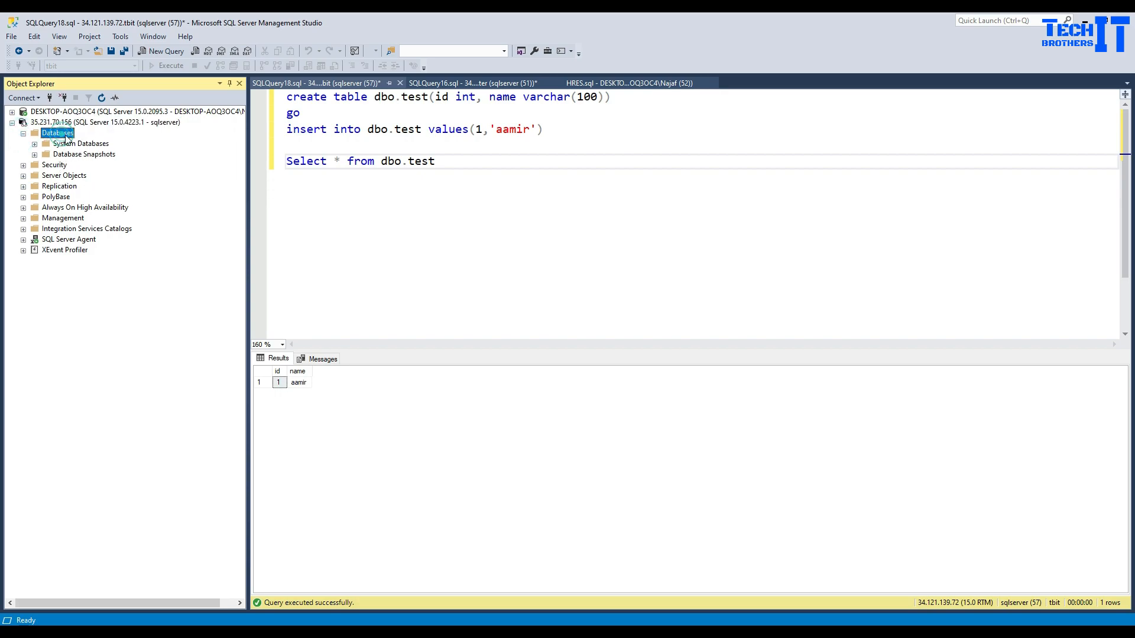
left_click(155, 52)
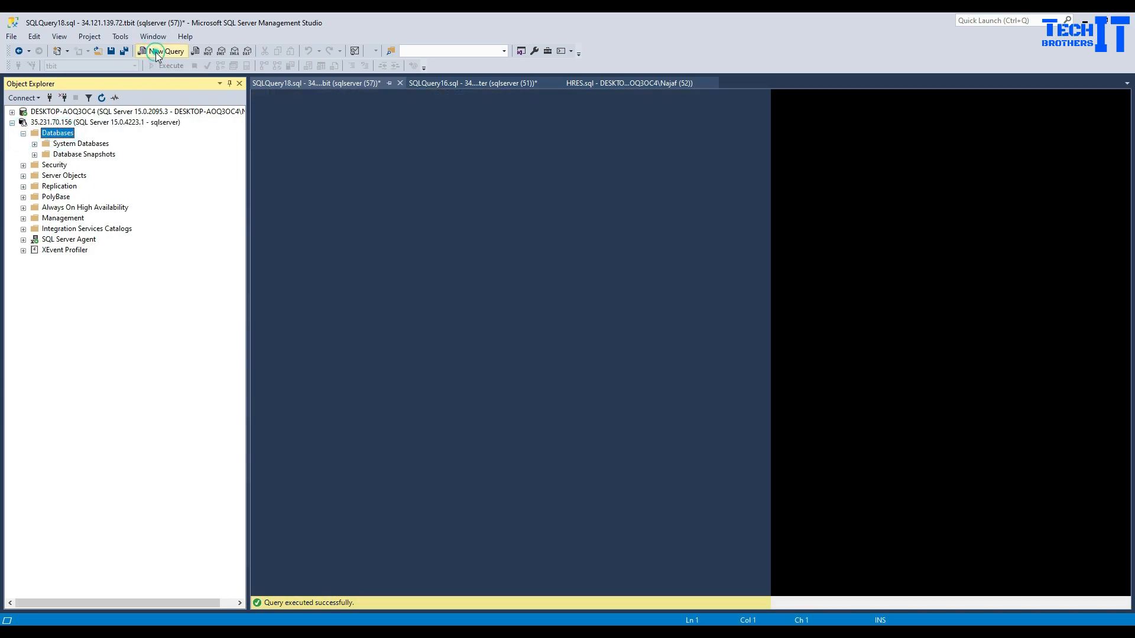
left_click(452, 142)
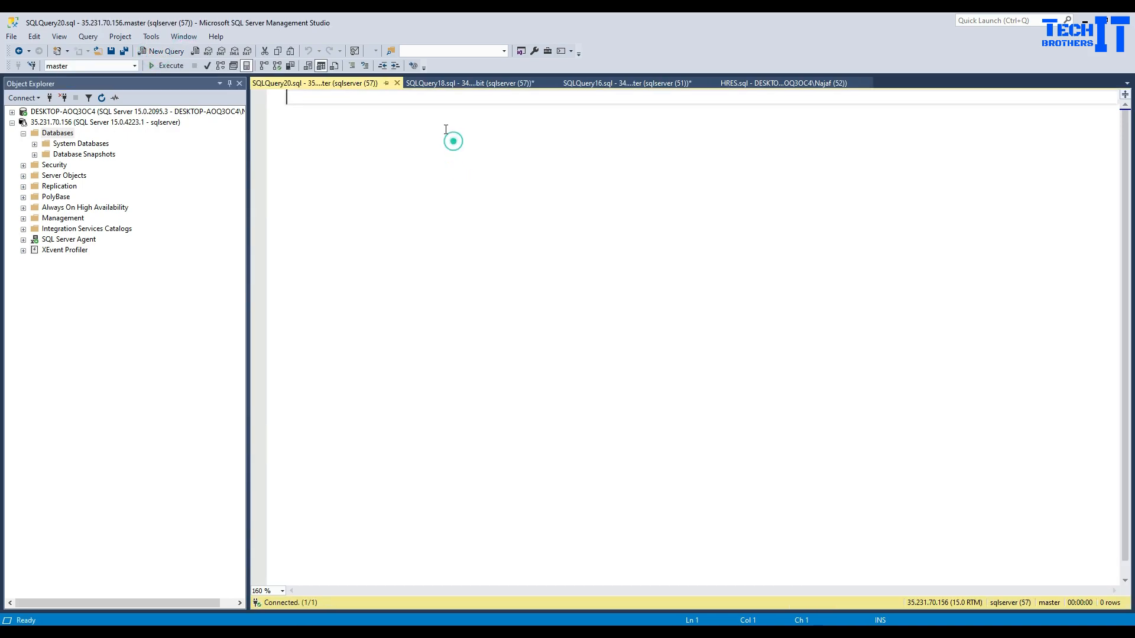
Step: Write the statement "create database test" in the new query and execute it
type("creat datab")
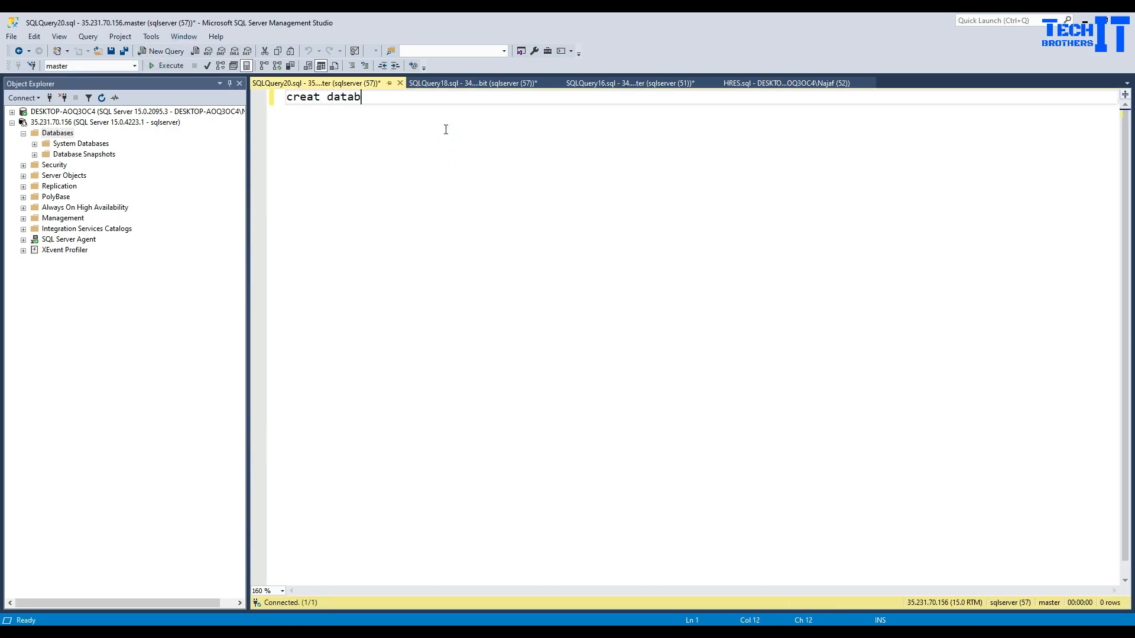
key("BackSpace")
key("BackSpace")
key("BackSpace")
key("BackSpace")
left_click(175, 68)
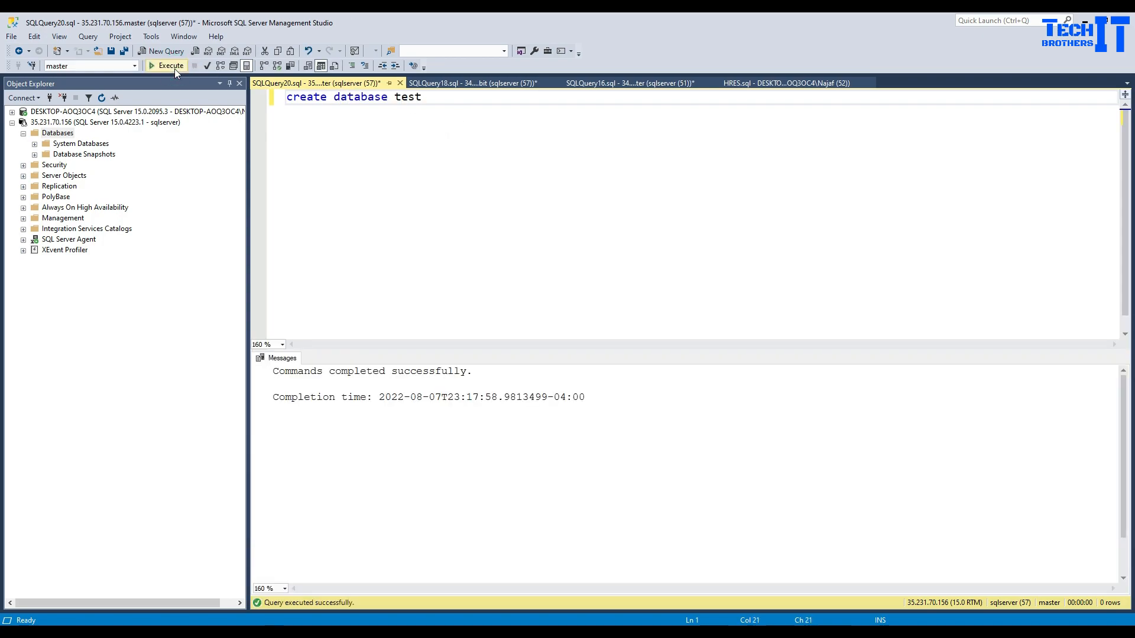
Step: Change the statement to "use test" and copy the entire dbo.test script from the SQLQuery18 query
left_click_drag(392, 97, 246, 97)
type("use")
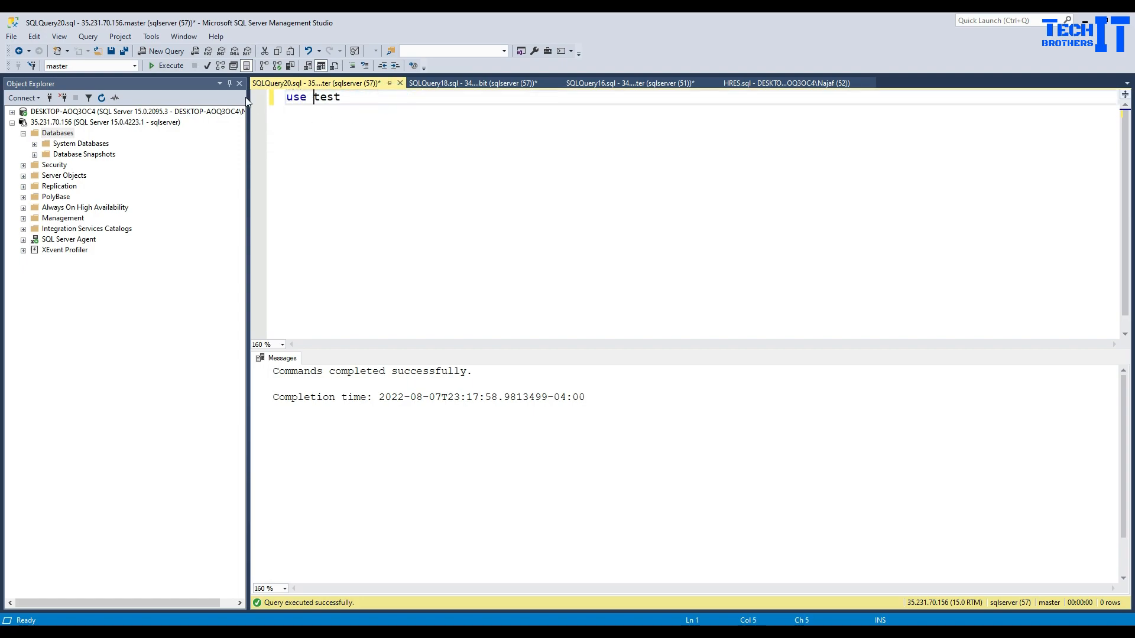
left_click(452, 83)
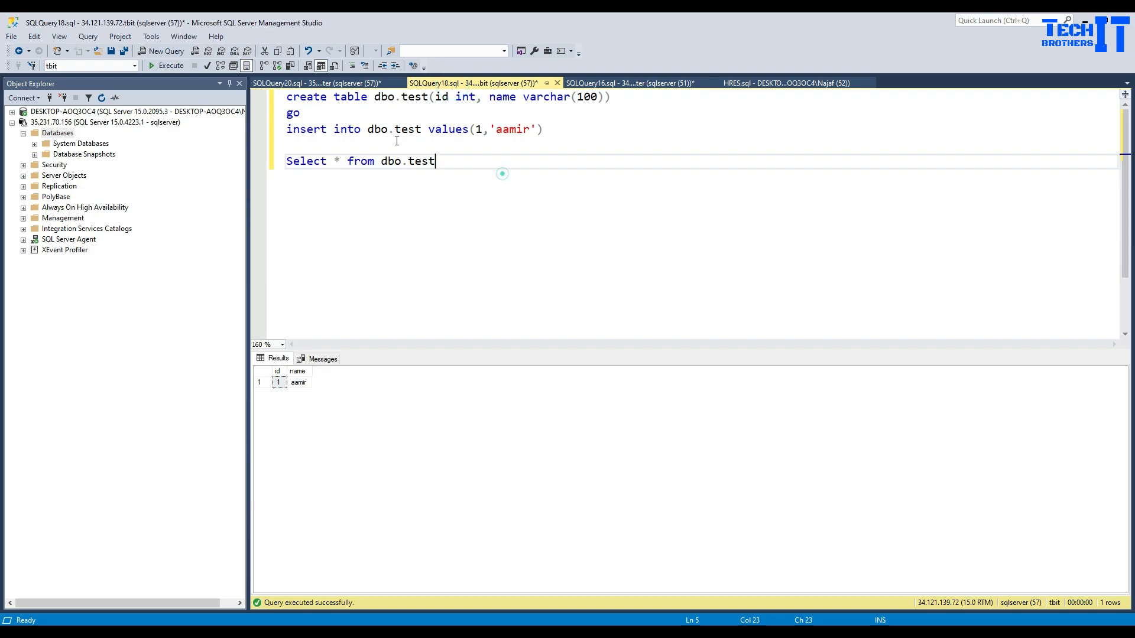
key("ctrl+a")
key("ctrl+c")
left_click(312, 84)
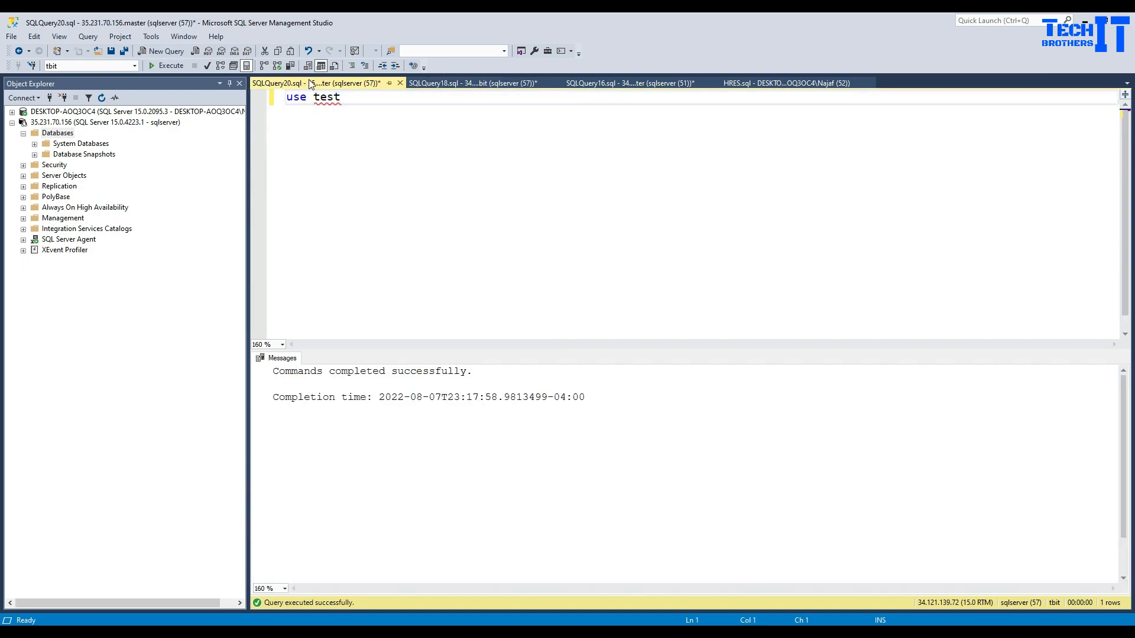
Step: Paste the copied script below "use test" and execute it to create and fill the dbo.test table
left_click(376, 119)
key("Return")
key("ctrl+v")
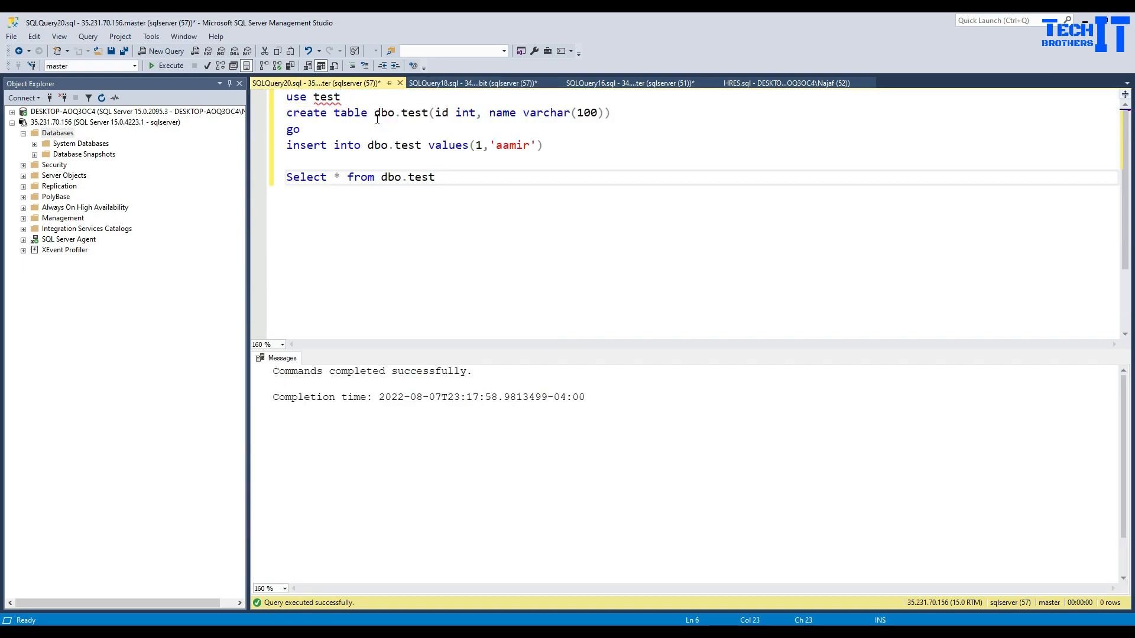
left_click(171, 66)
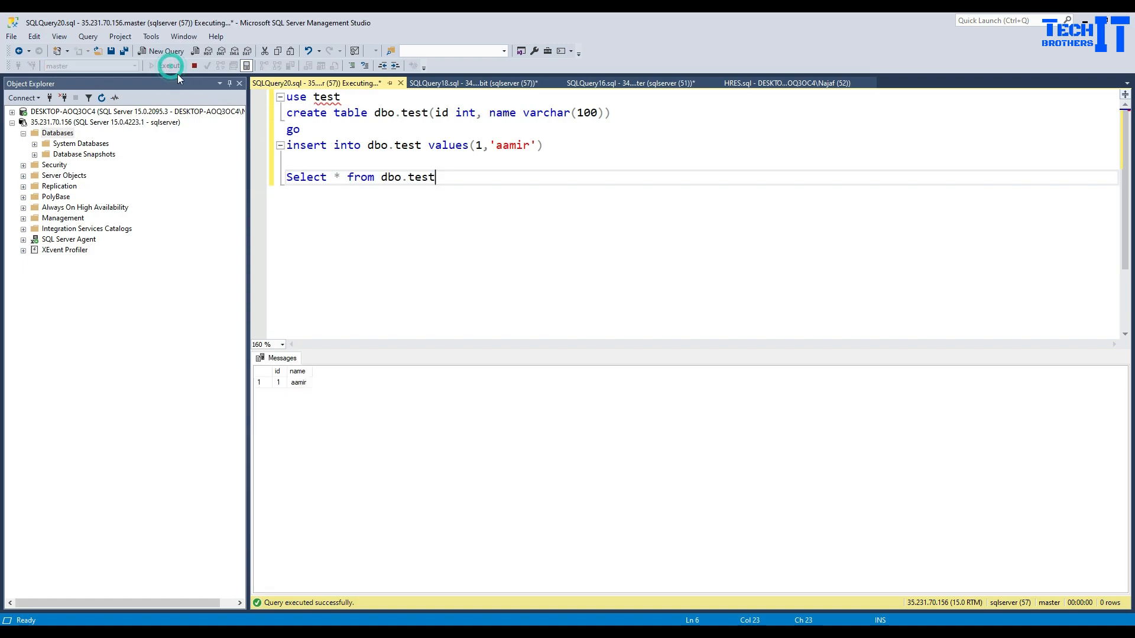
Step: Execute only the "Select * from dbo.test" statement and refresh the server's Databases folder
left_click_drag(460, 181, 218, 184)
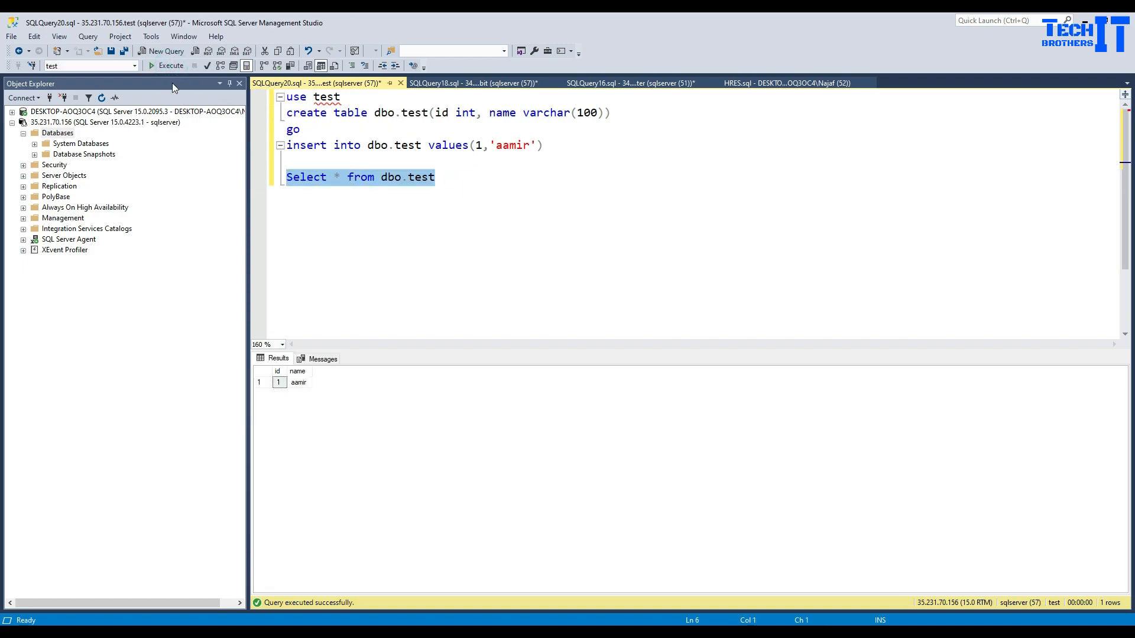
left_click(166, 64)
left_click(65, 133)
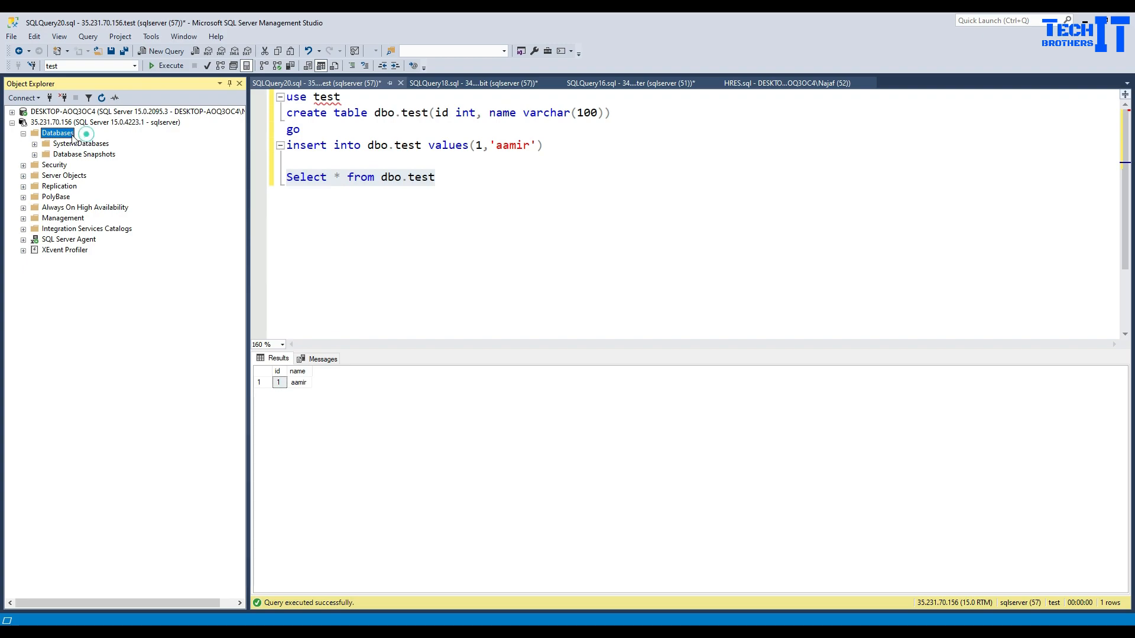
left_click(102, 98)
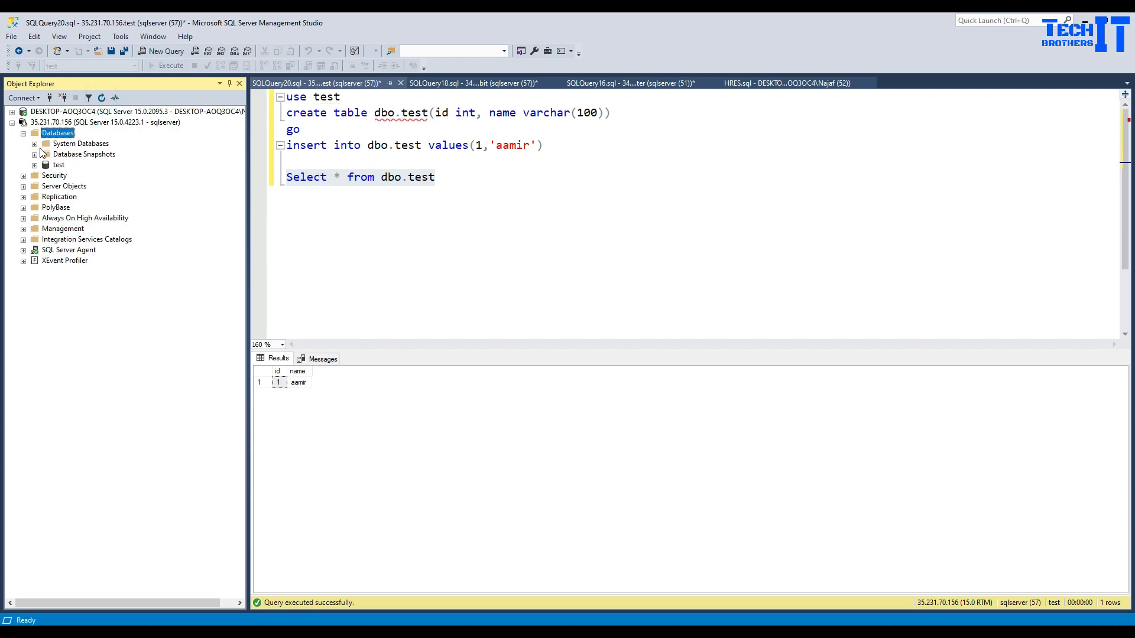
Step: Expand the test database's Tables folder in Object Explorer and locate the dbo.test table
left_click(59, 165)
left_click(34, 165)
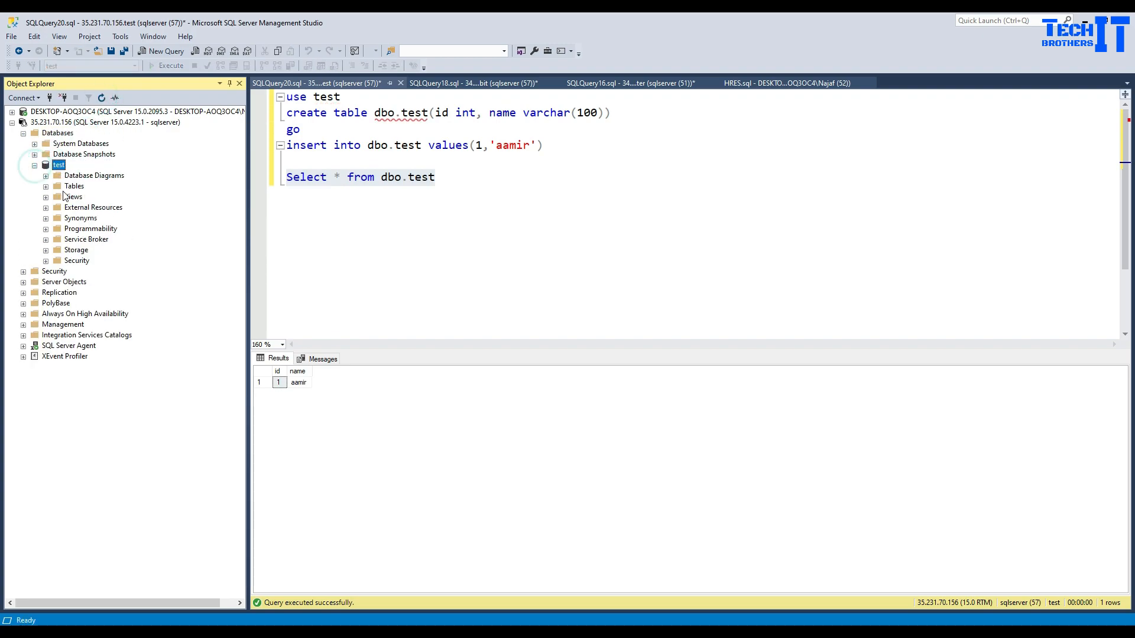
left_click(58, 188)
left_click(46, 187)
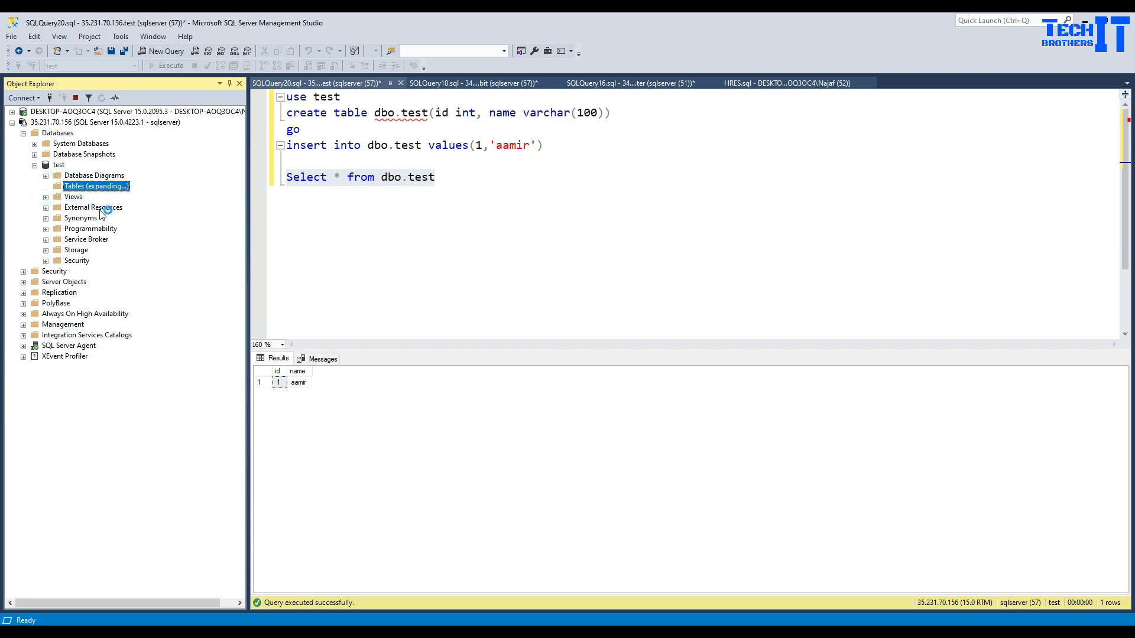
left_click(89, 240)
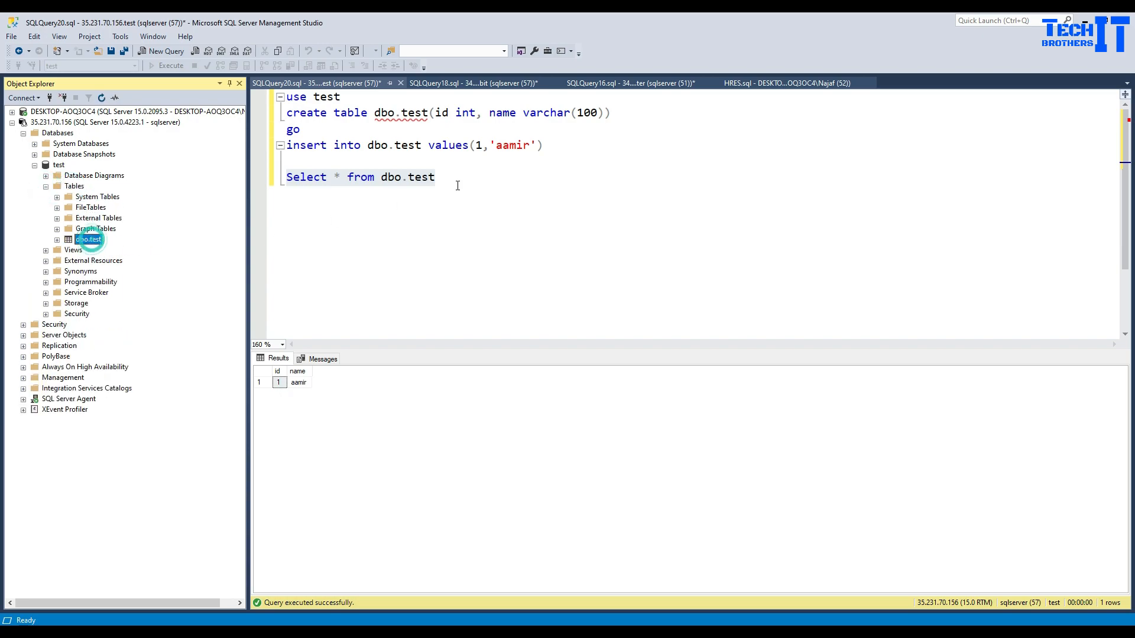
left_click(458, 181)
key("shift+Home")
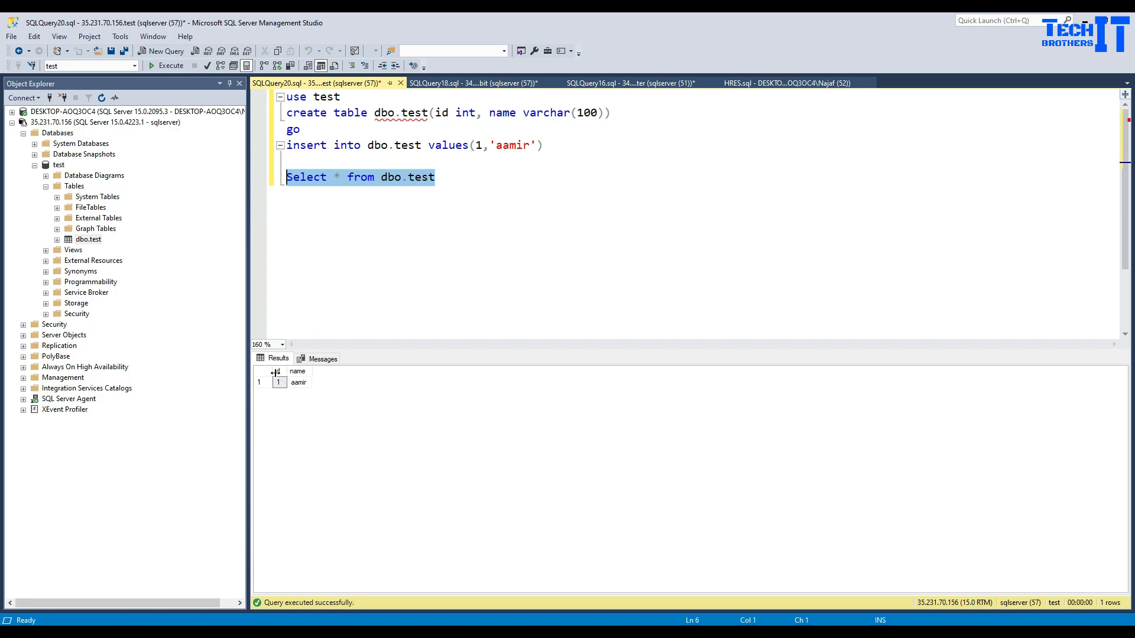
left_click(558, 191)
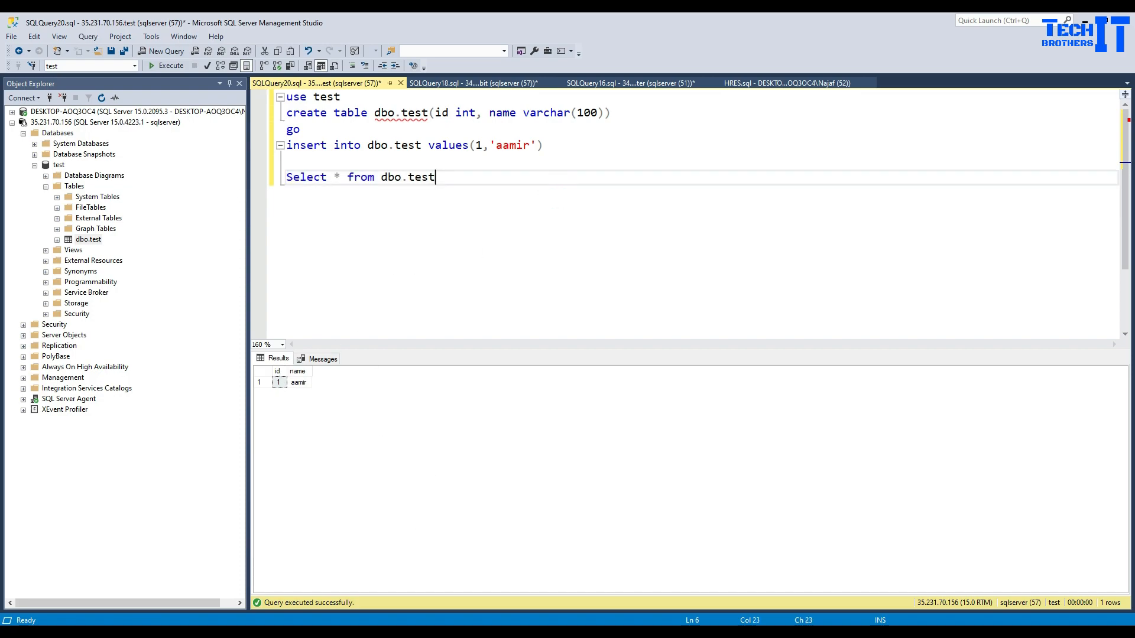
Step: Switch to the Google Cloud console and copy the techsqlha instance's location, us-east1-b
mouse_move(419, 633)
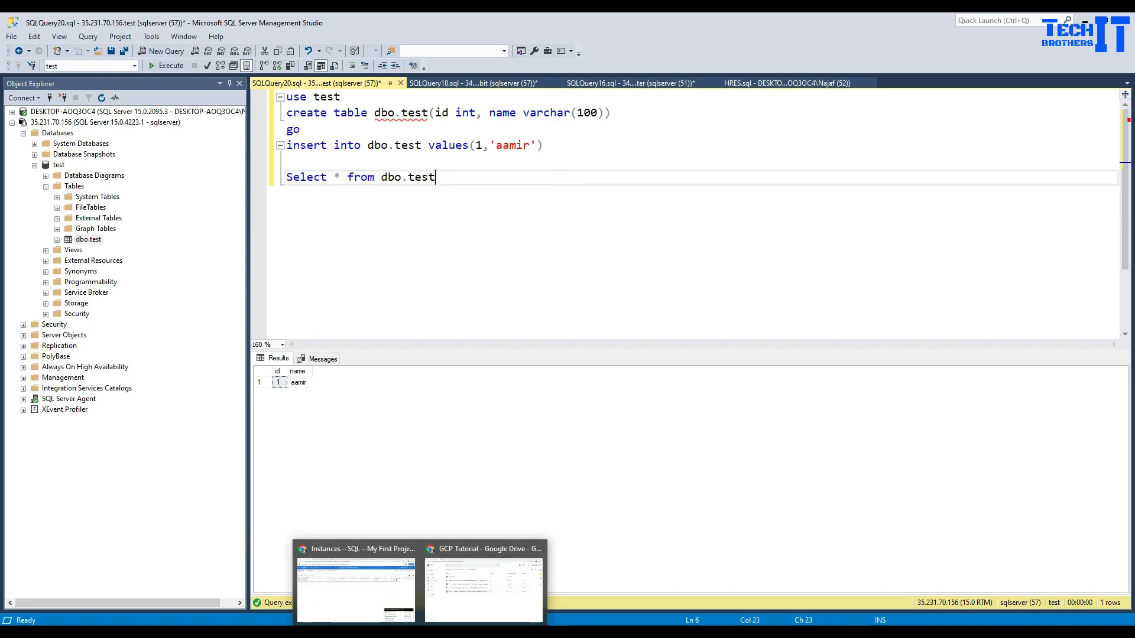
left_click(390, 615)
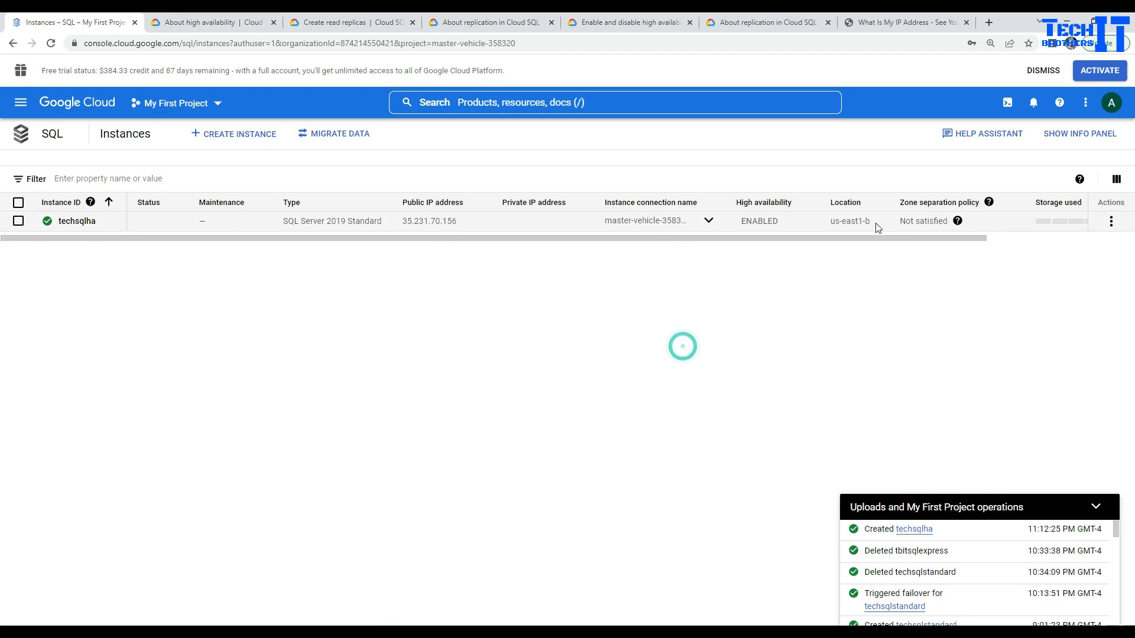
left_click_drag(877, 229, 830, 222)
right_click(842, 221)
left_click(857, 229)
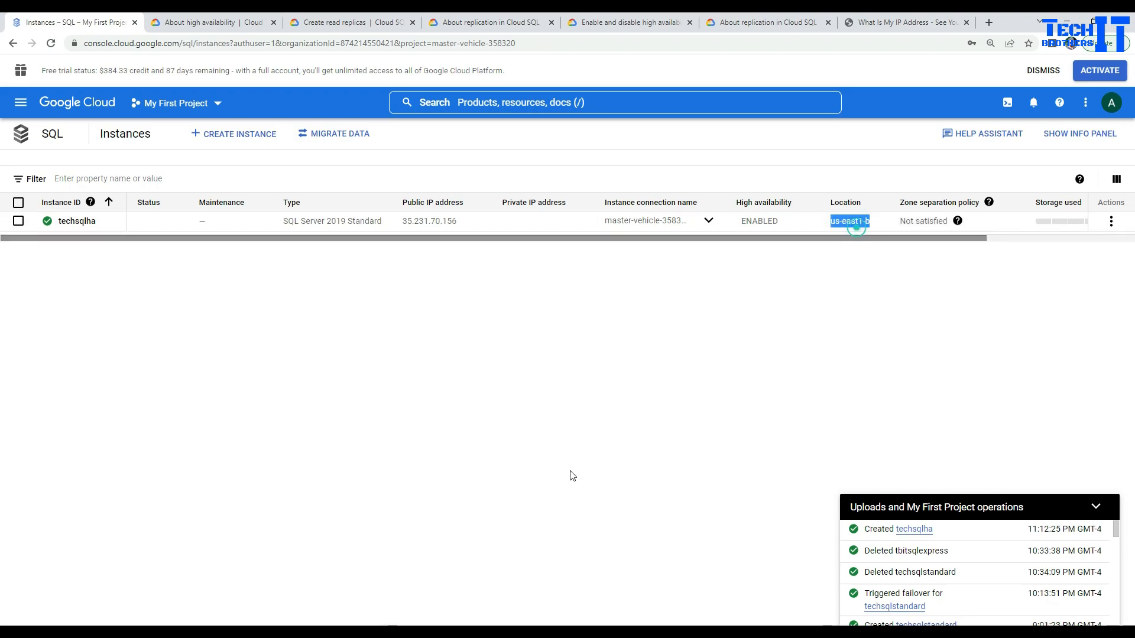
Step: Back in SQL Server Management Studio, add the comment "--Primary replica: us-east1-b" below the select statement
key("alt+Tab")
key("Return")
key("Return")
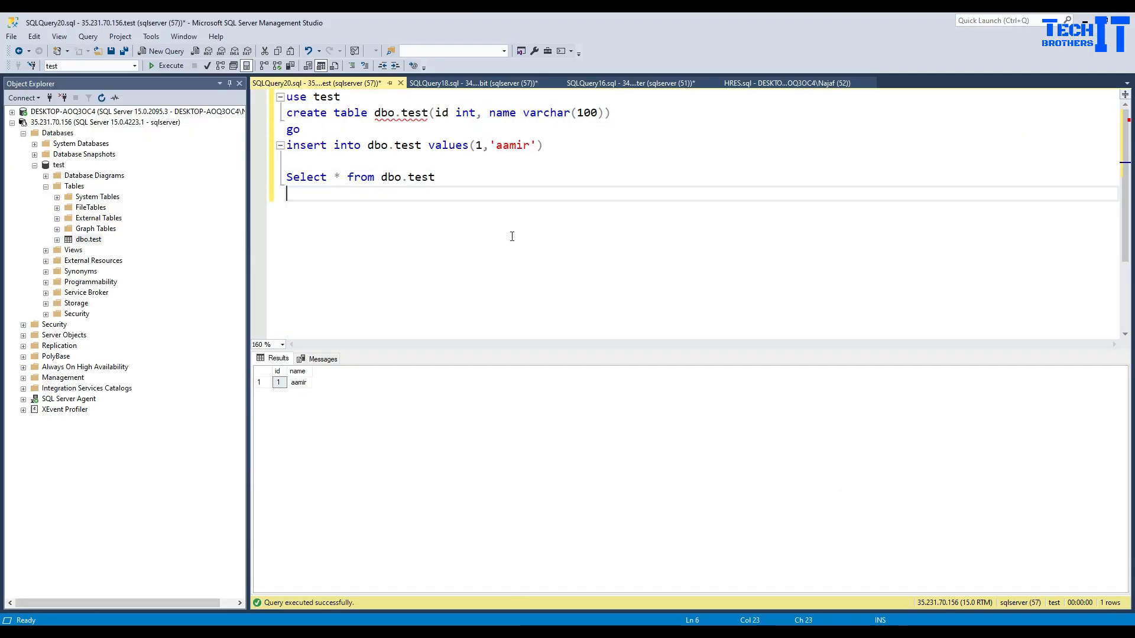
key("BackSpace")
key("Return")
key("Return")
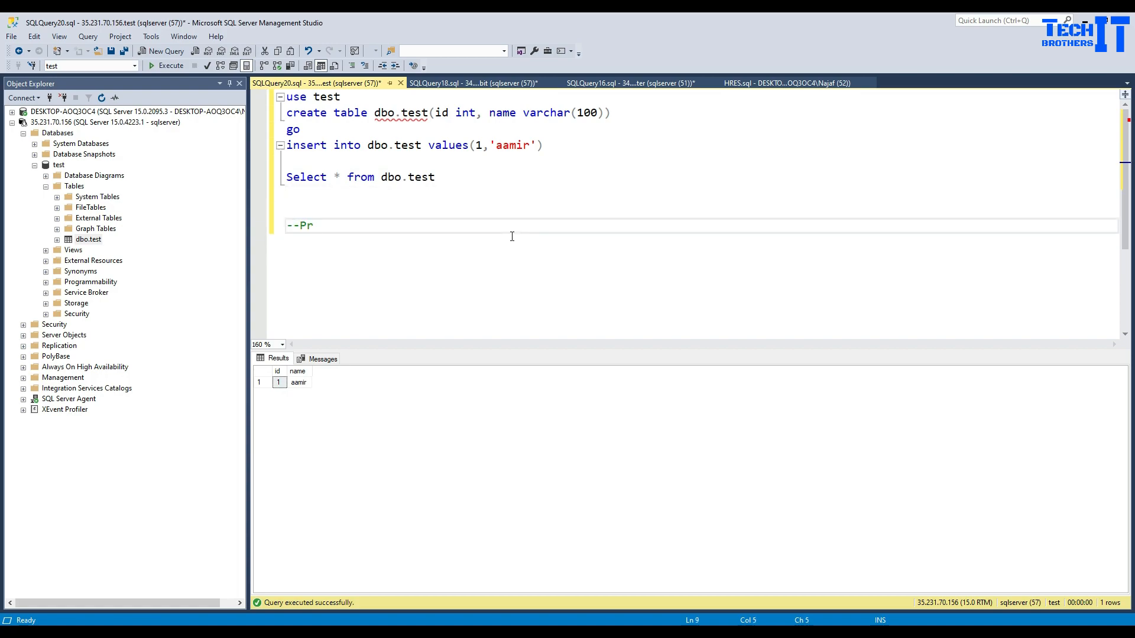
type("--Priom")
key("BackSpace")
key("BackSpace")
key("BackSpace")
type("o,ar")
key("BackSpace")
type("ry replicati")
type(" us-east1-b")
left_click_drag(502, 228, 415, 226)
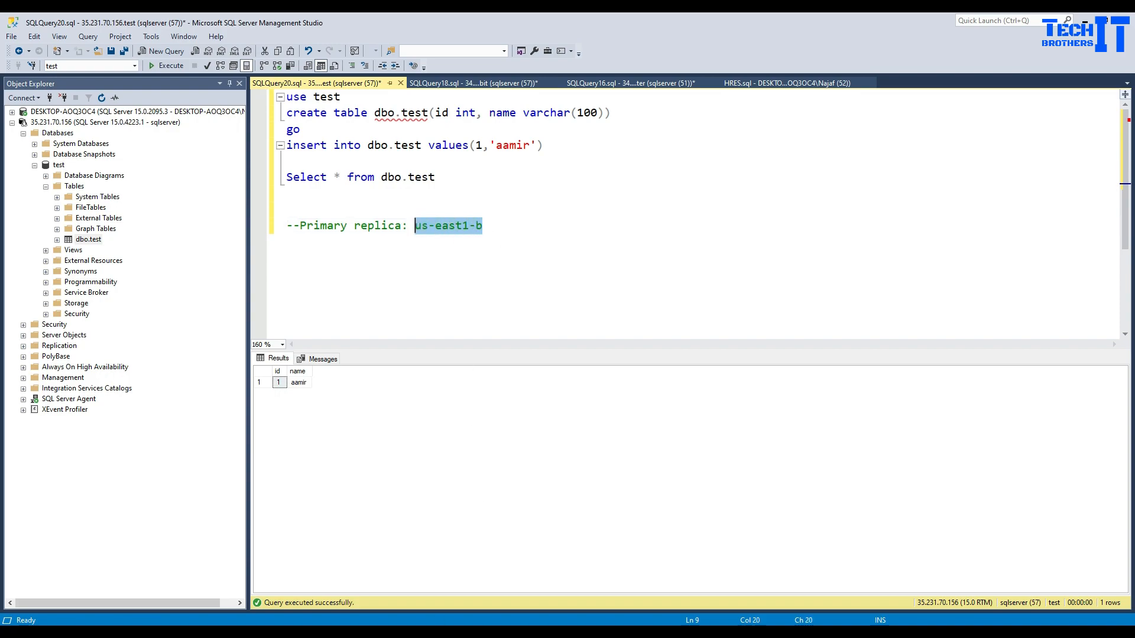
Step: Switch to the Google Cloud console and open the overview of the techsqlha instance
left_click(417, 631)
left_click(349, 584)
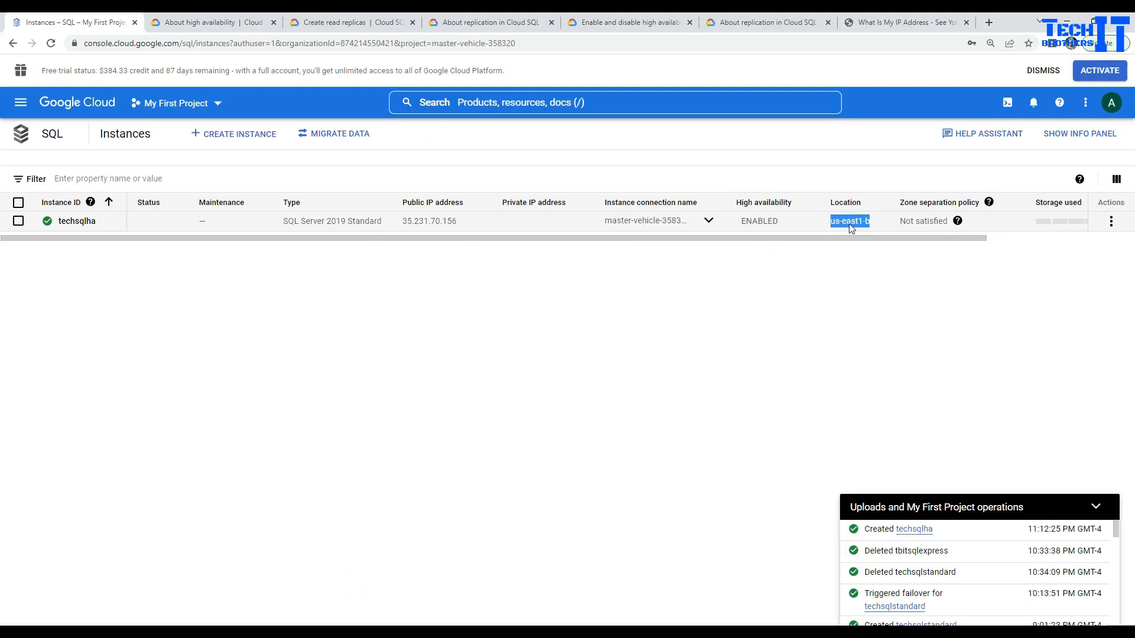
left_click(844, 296)
left_click(956, 329)
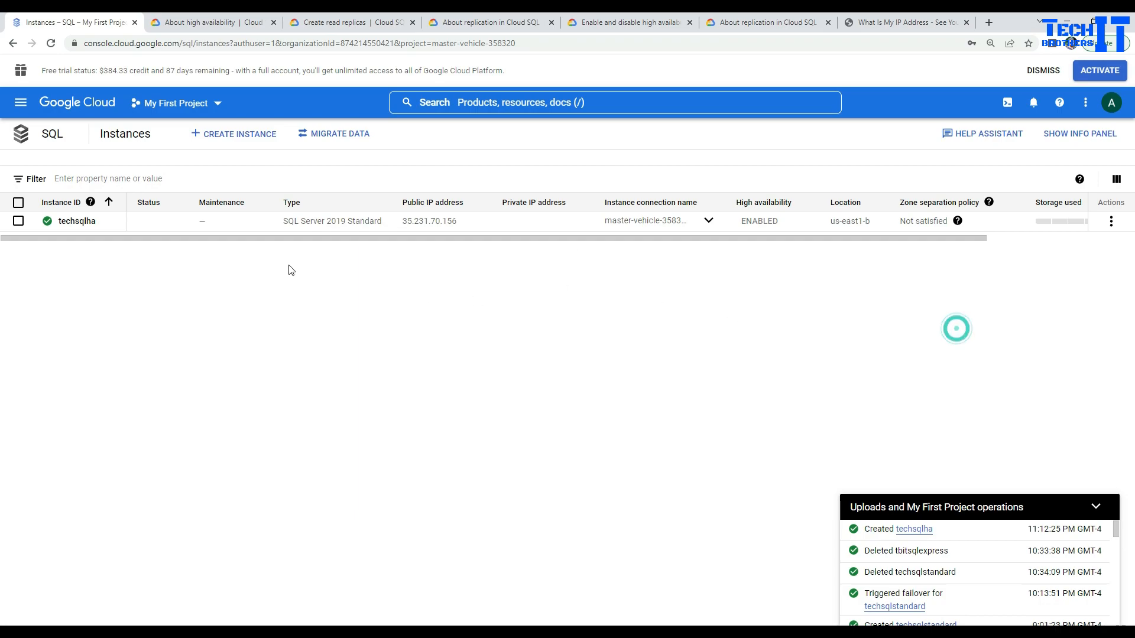
left_click(76, 223)
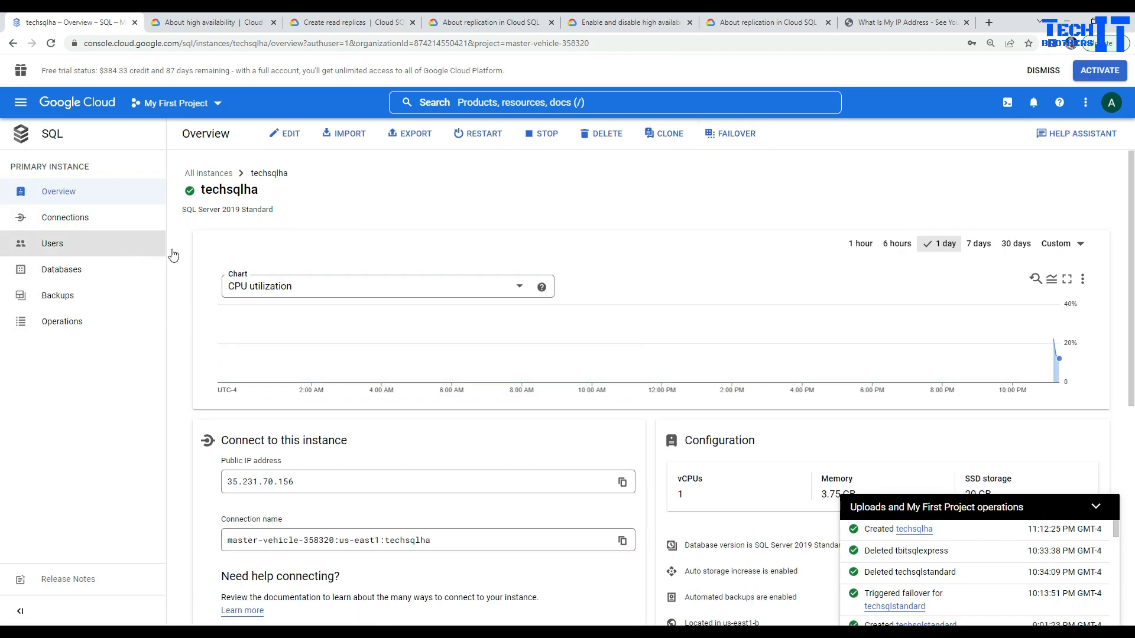
left_click(731, 136)
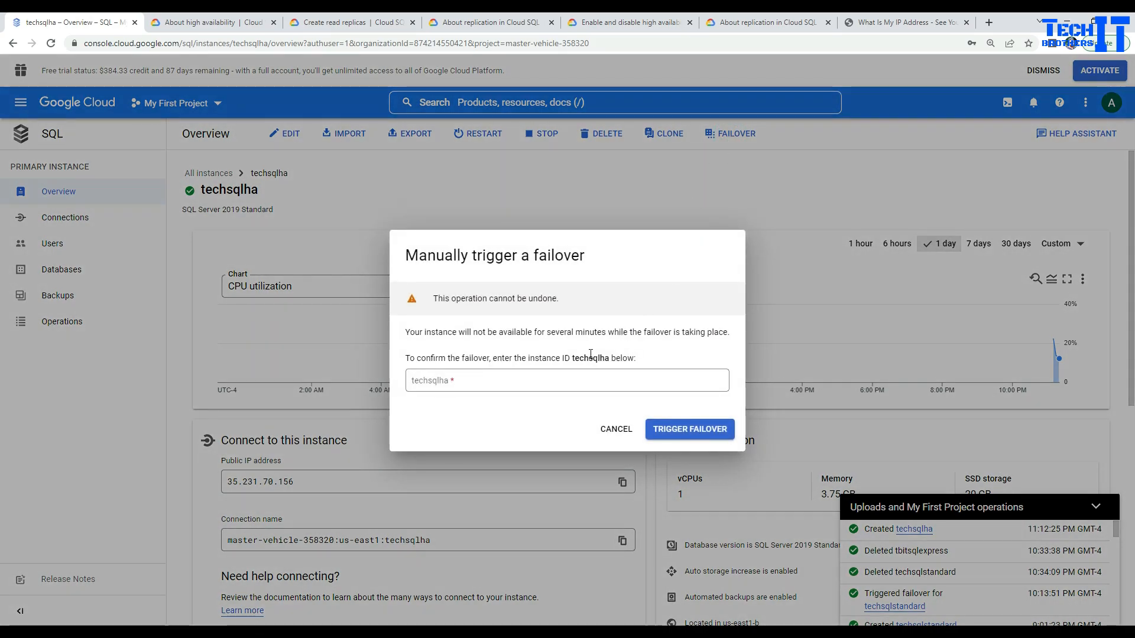
double_click(585, 358)
key("ctrl+c")
left_click(516, 383)
key("ctrl+v")
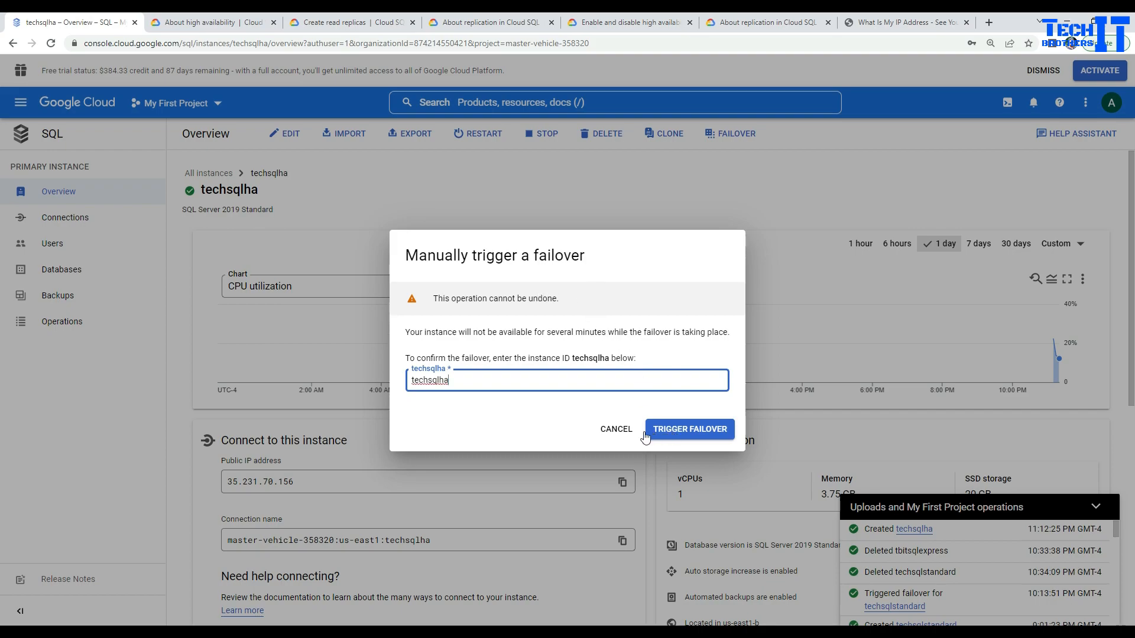
left_click(616, 429)
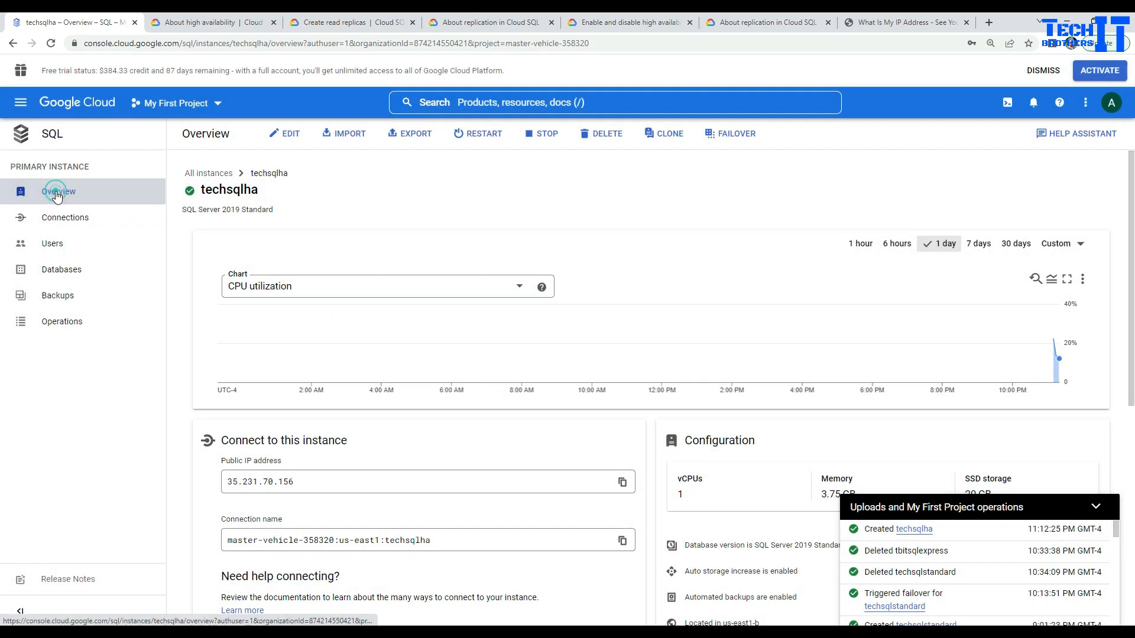
Step: Examine the location and high availability entries in the techsqlha overview's configuration, collapsing the operations list that covers them
scroll(653, 266, "down", 3)
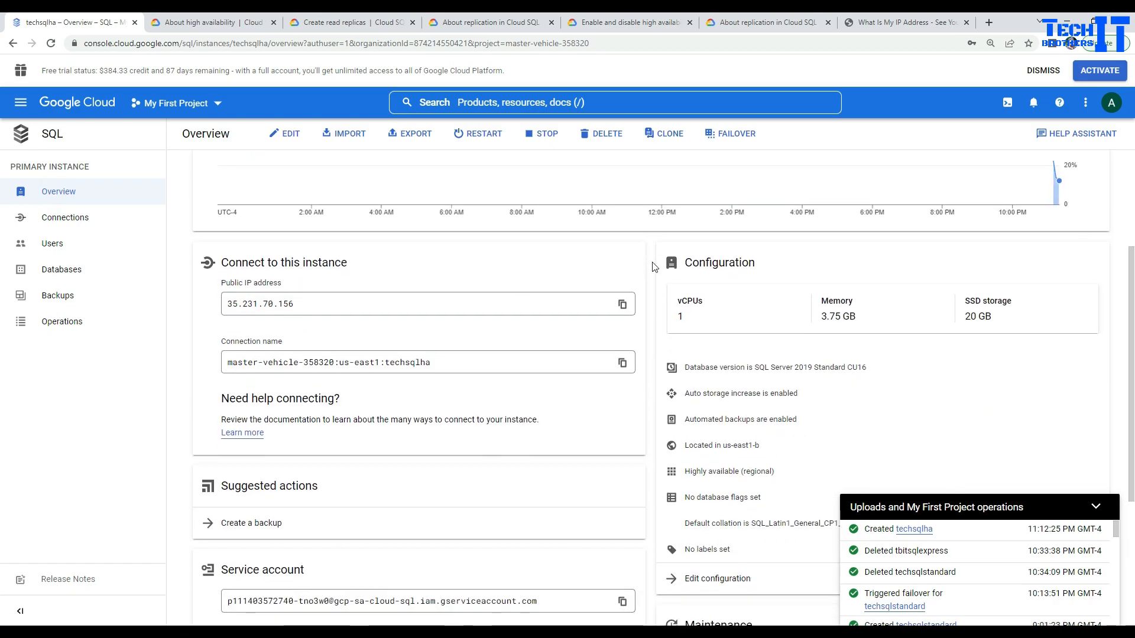
scroll(653, 266, "down", 4)
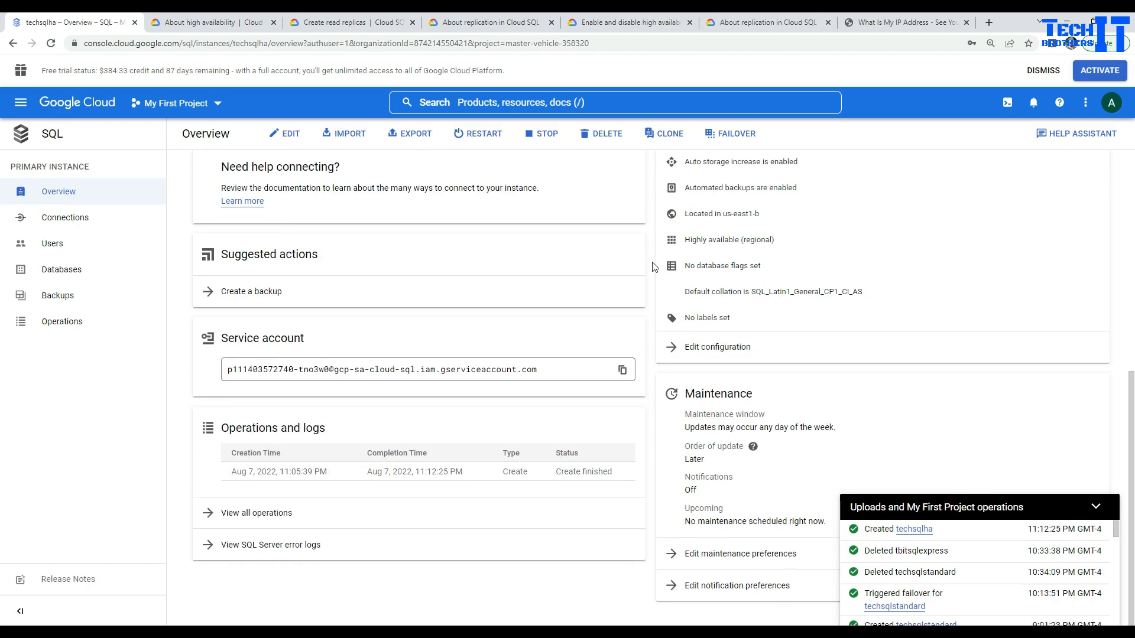
left_click(1100, 516)
scroll(977, 463, "up", 2)
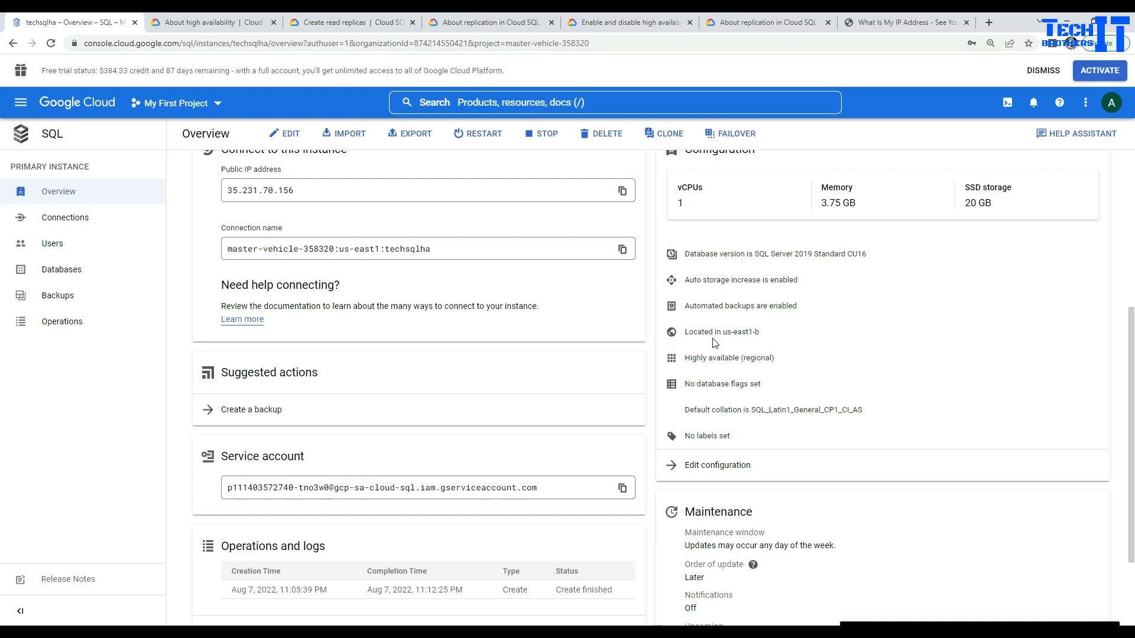
double_click(758, 357)
double_click(744, 333)
left_click(780, 336)
left_click_drag(778, 334, 695, 333)
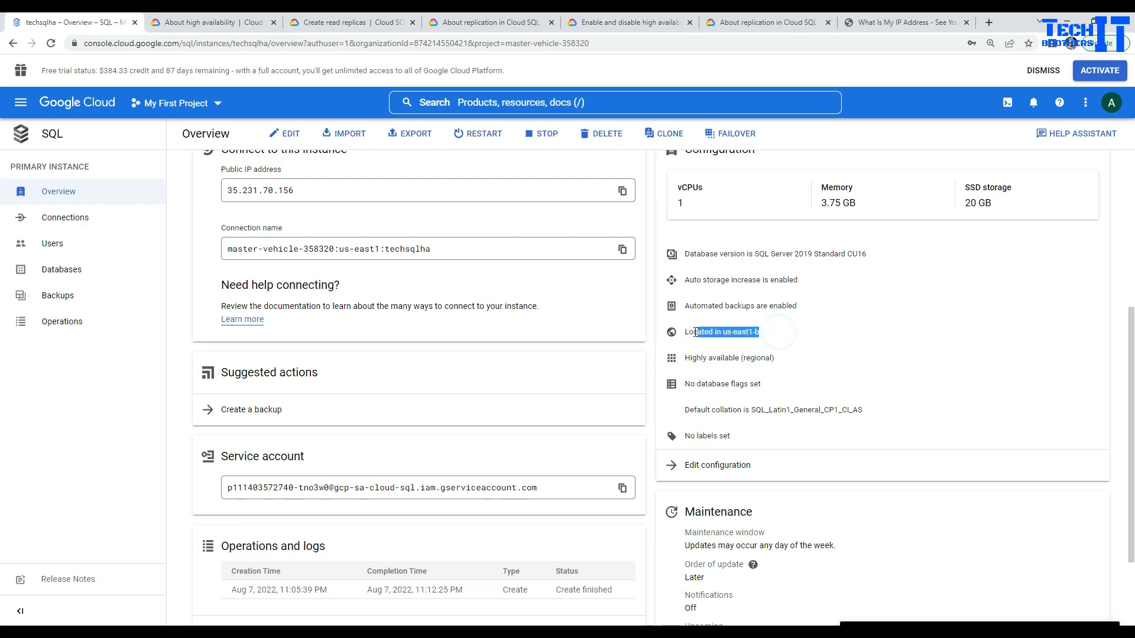
scroll(756, 352, "up", 5)
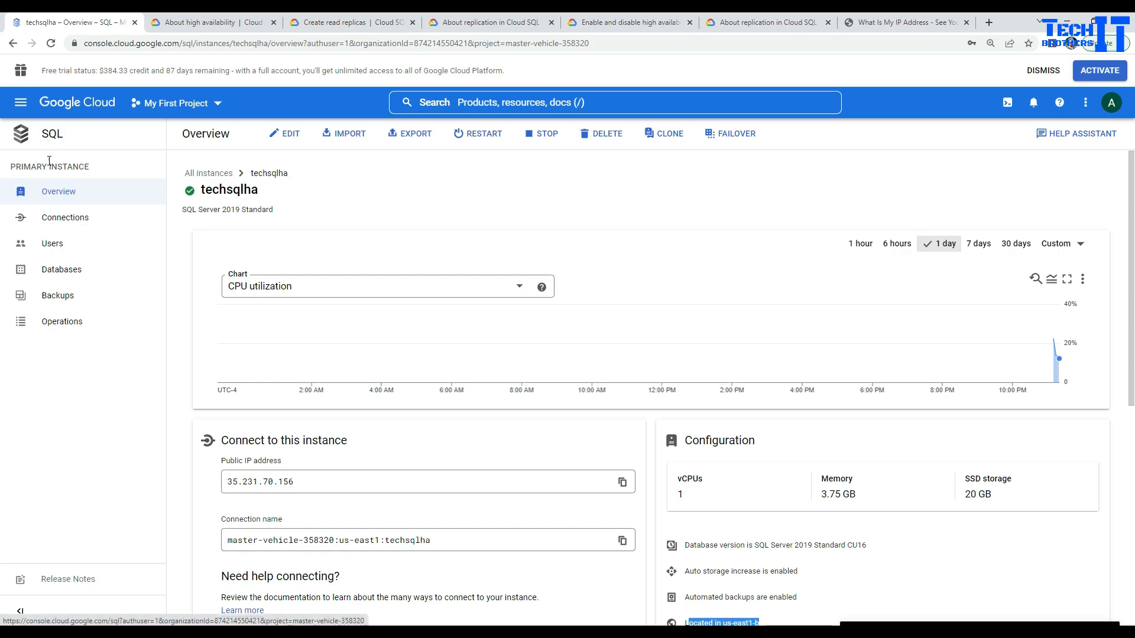
Step: Reopen techsqlha from the instances list and trigger a manual failover, confirming it with the instance ID techsqlha
left_click(38, 134)
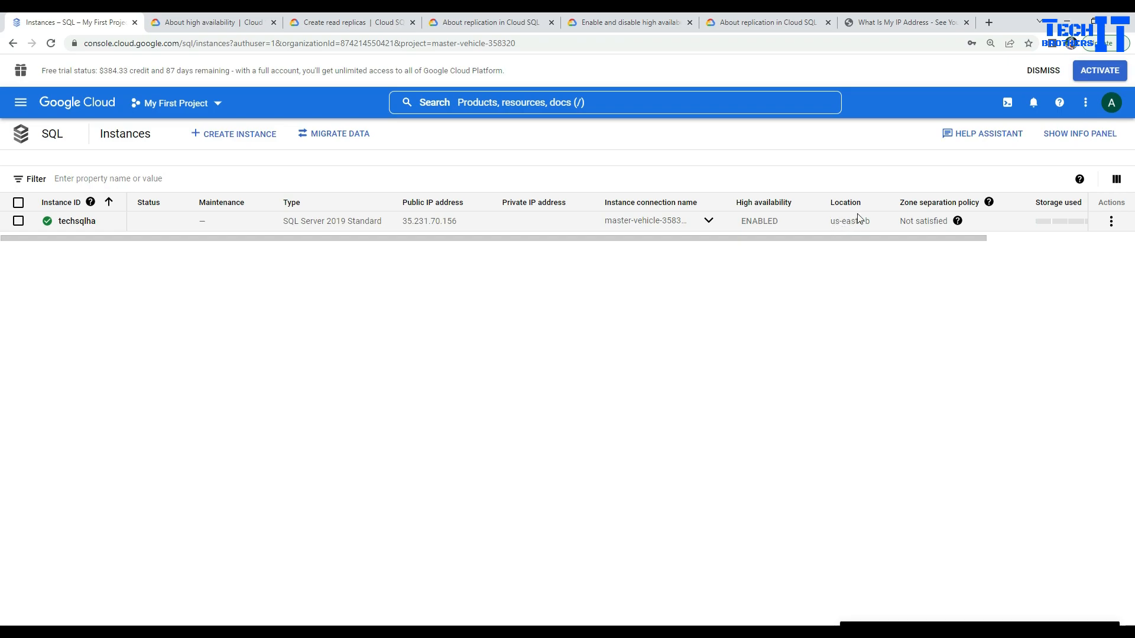
left_click(85, 223)
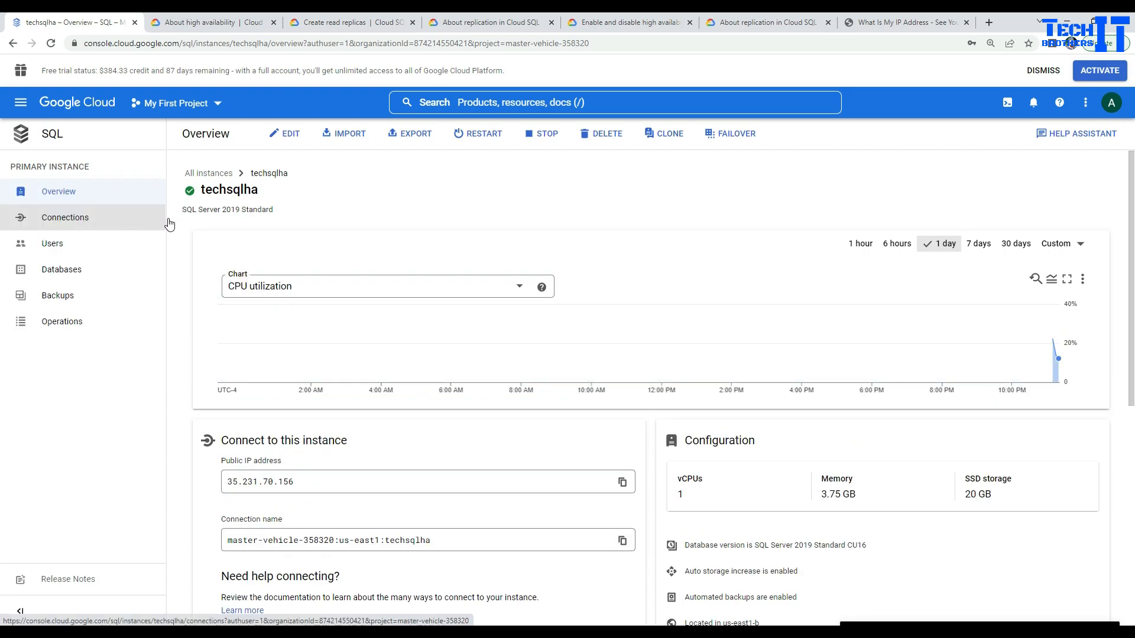
left_click(726, 137)
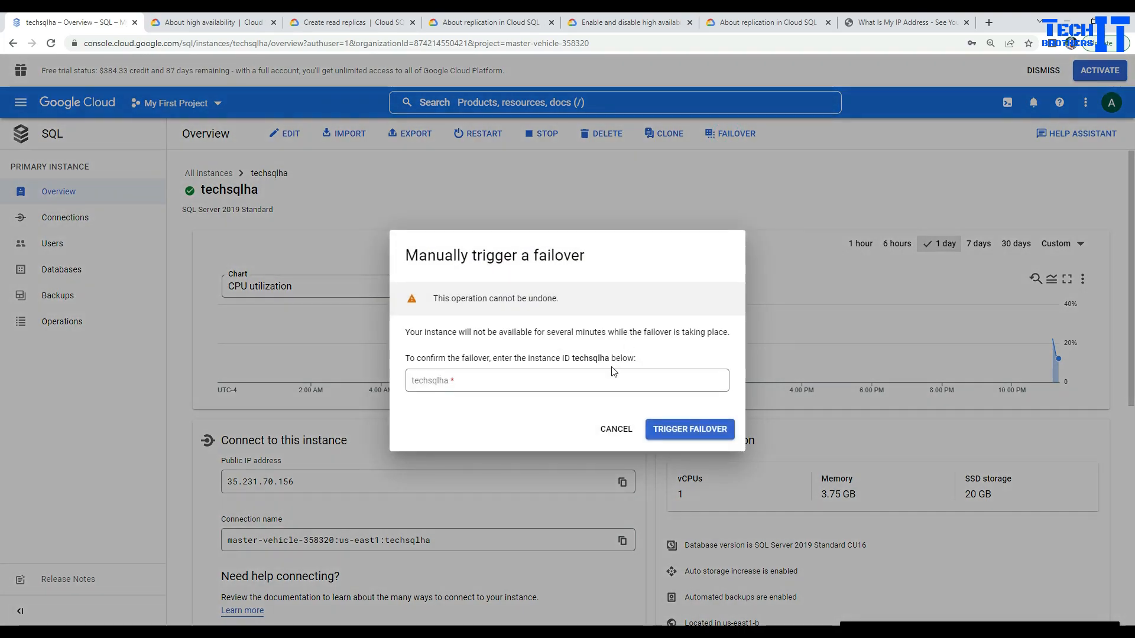
double_click(591, 358)
right_click(593, 363)
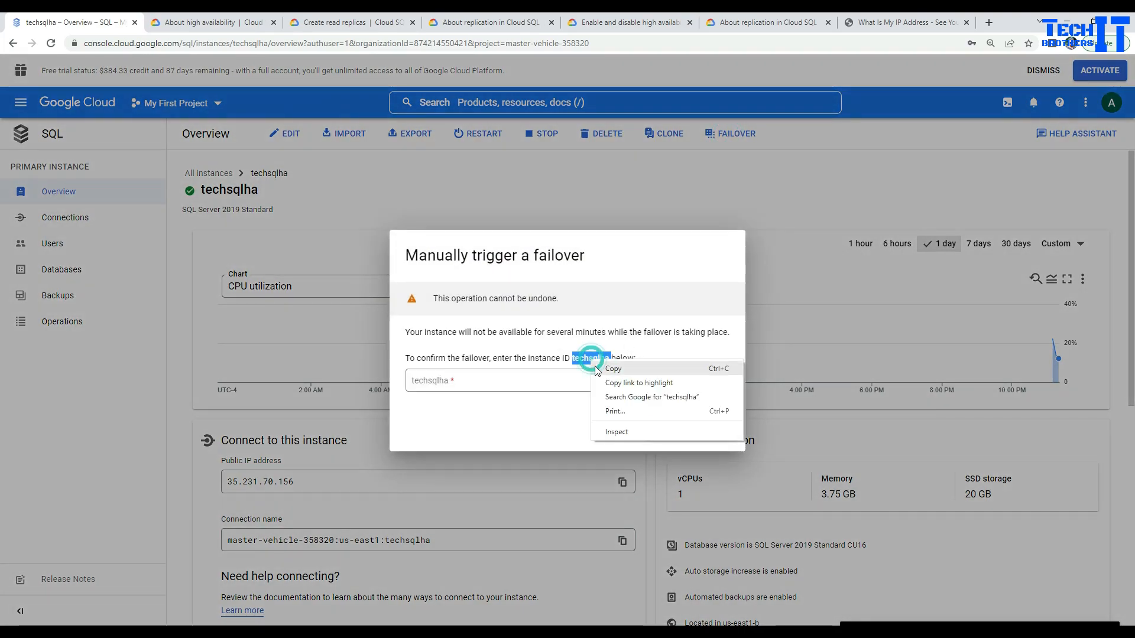
left_click(613, 369)
left_click(482, 381)
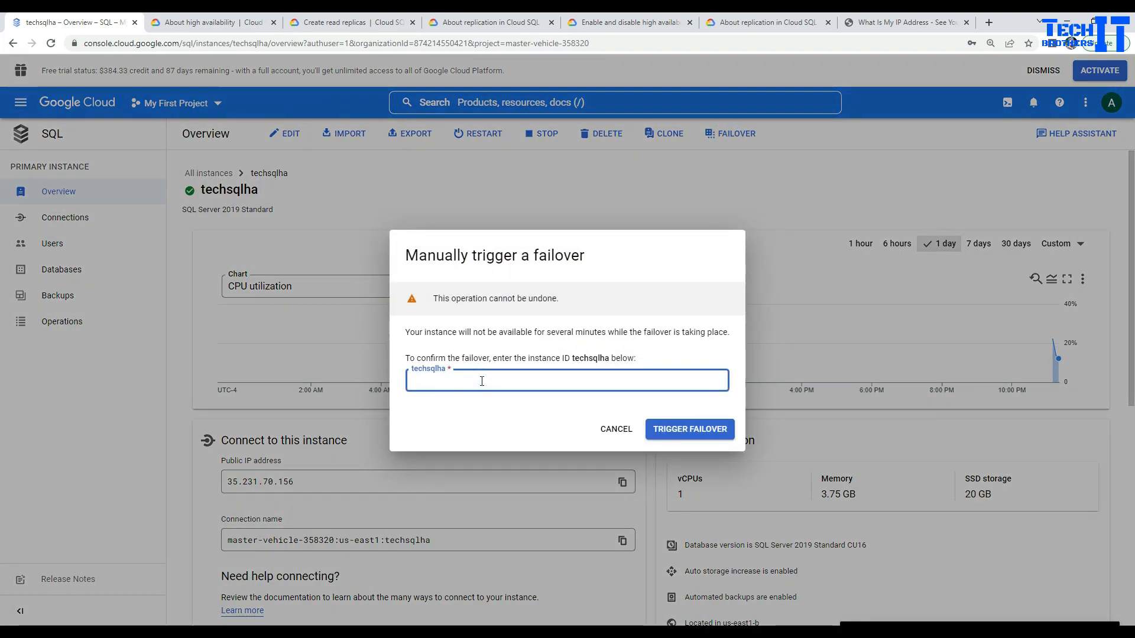
key("ctrl+v")
left_click(691, 429)
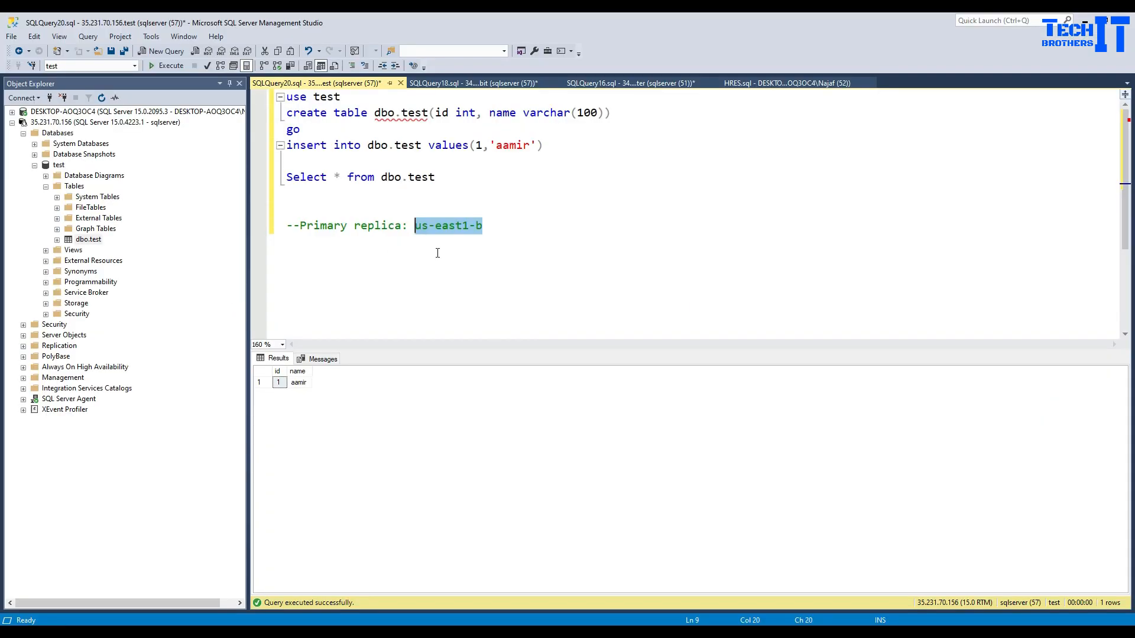
Step: Switch to SQL Server Management Studio and separately execute the dbo.test select statement and the insert statement
left_click_drag(463, 177, 286, 178)
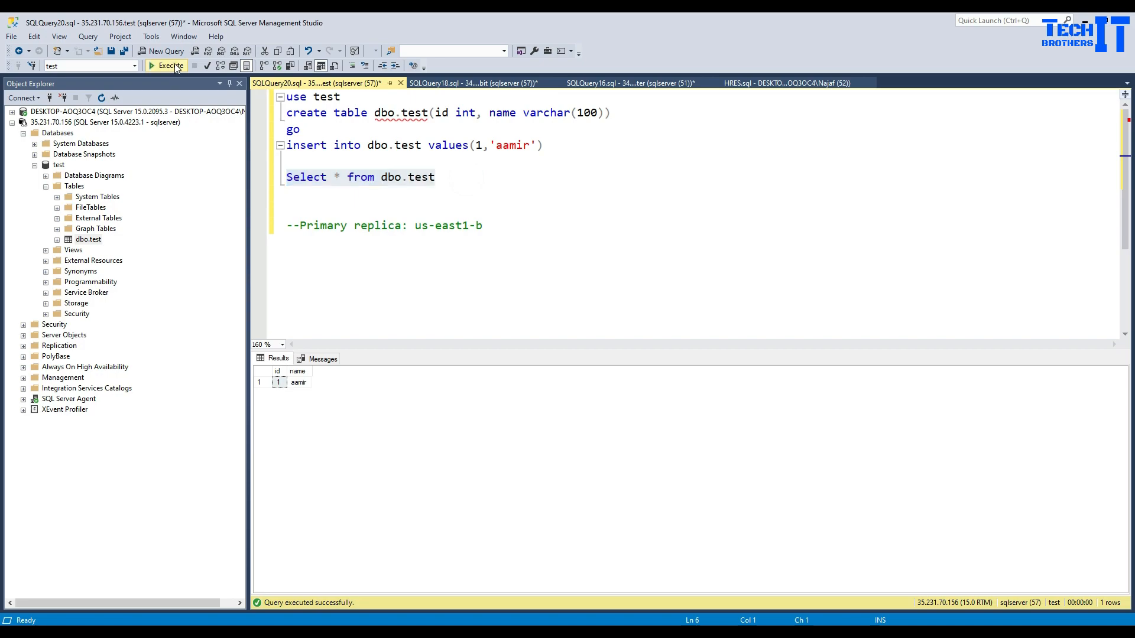
left_click(171, 66)
left_click_drag(576, 149, 281, 152)
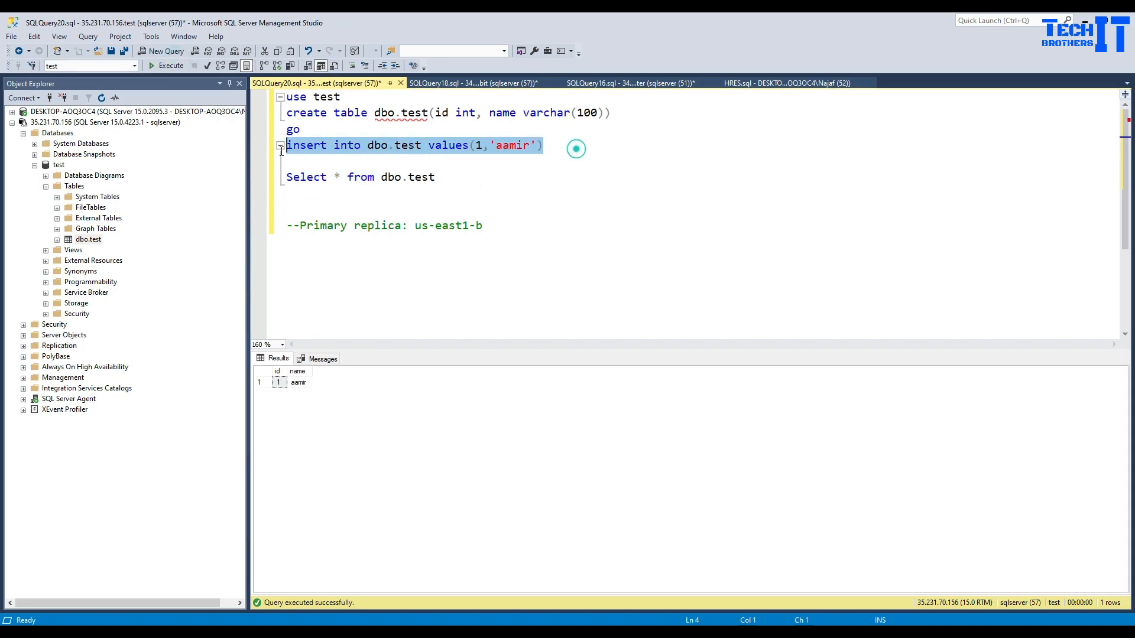
left_click(181, 68)
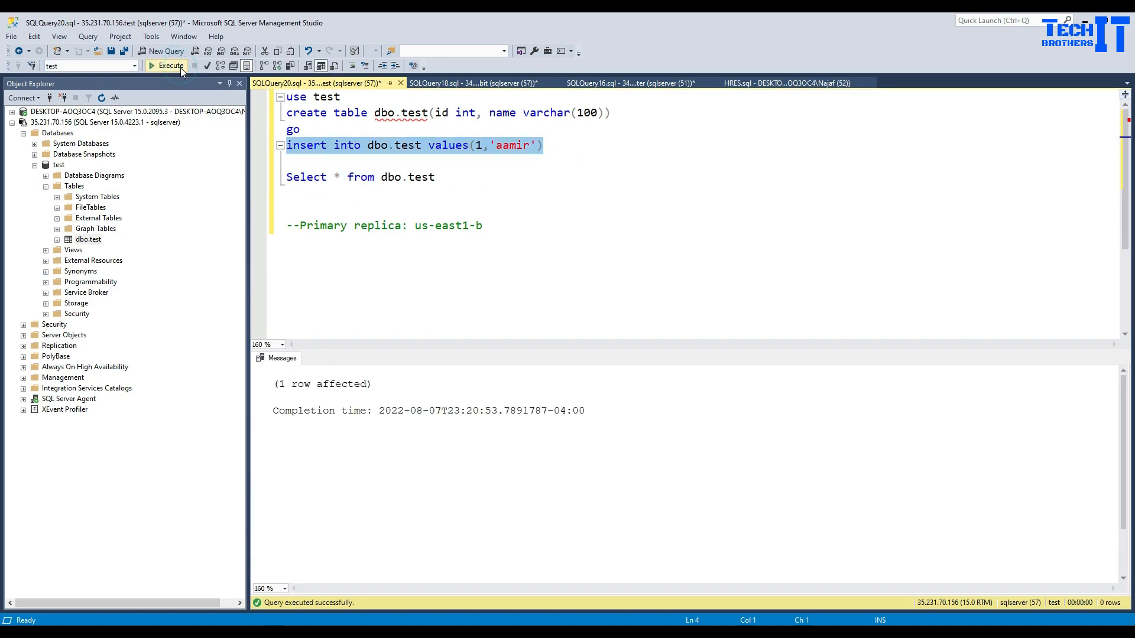
Step: Add "go 100" below the insert statement, execute those two lines and show the execution messages
left_click(547, 149)
key("Return")
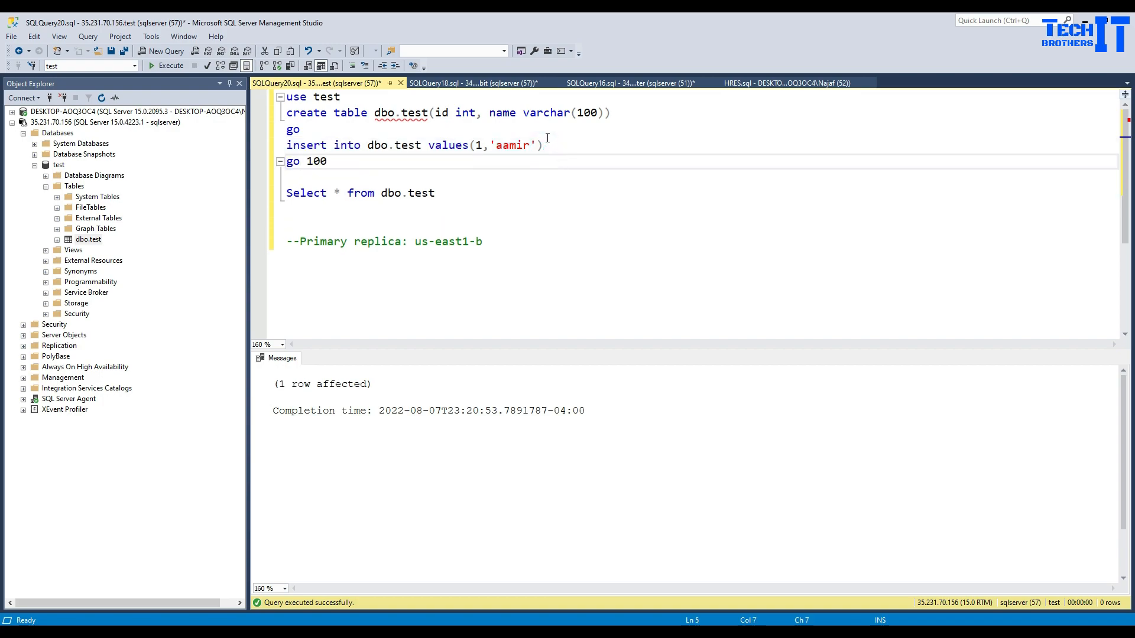
left_click_drag(367, 170, 287, 146)
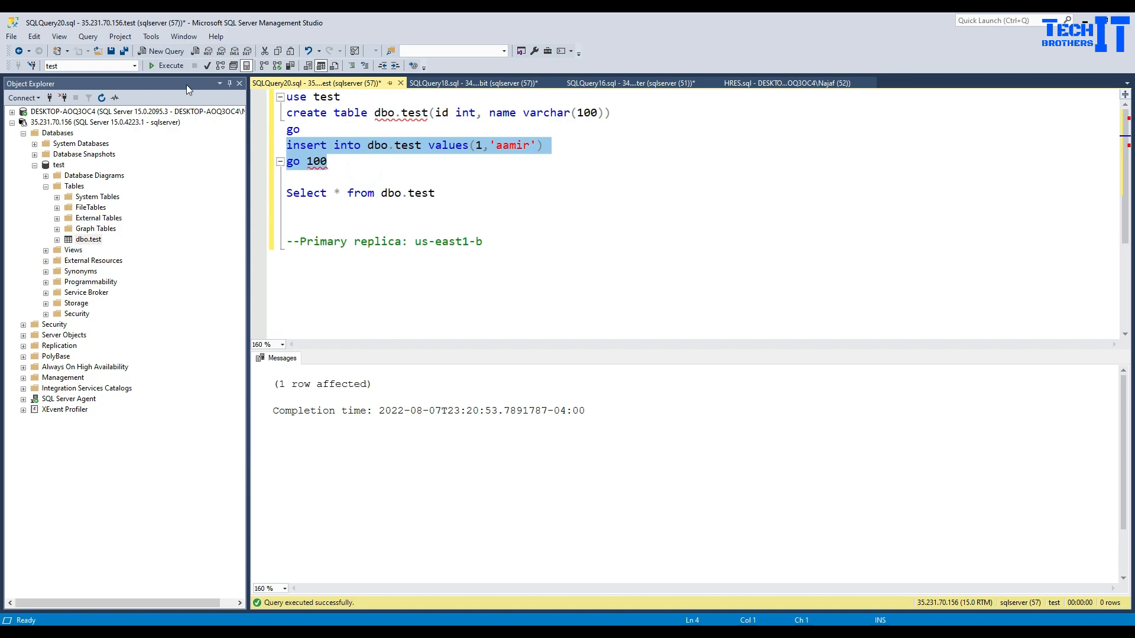
left_click(172, 66)
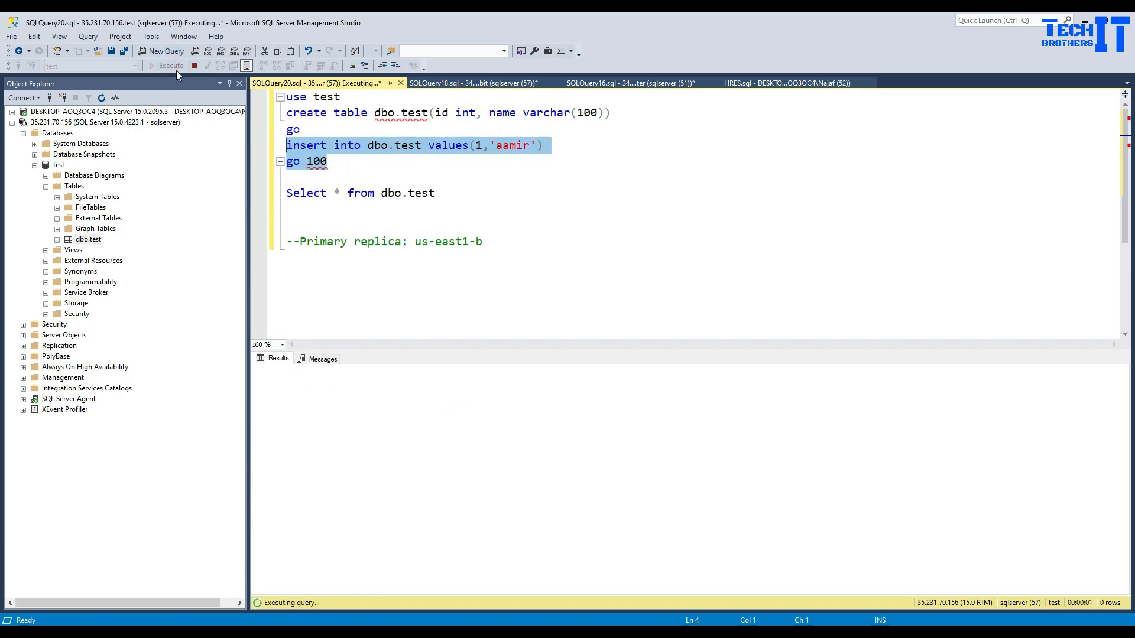
left_click(310, 362)
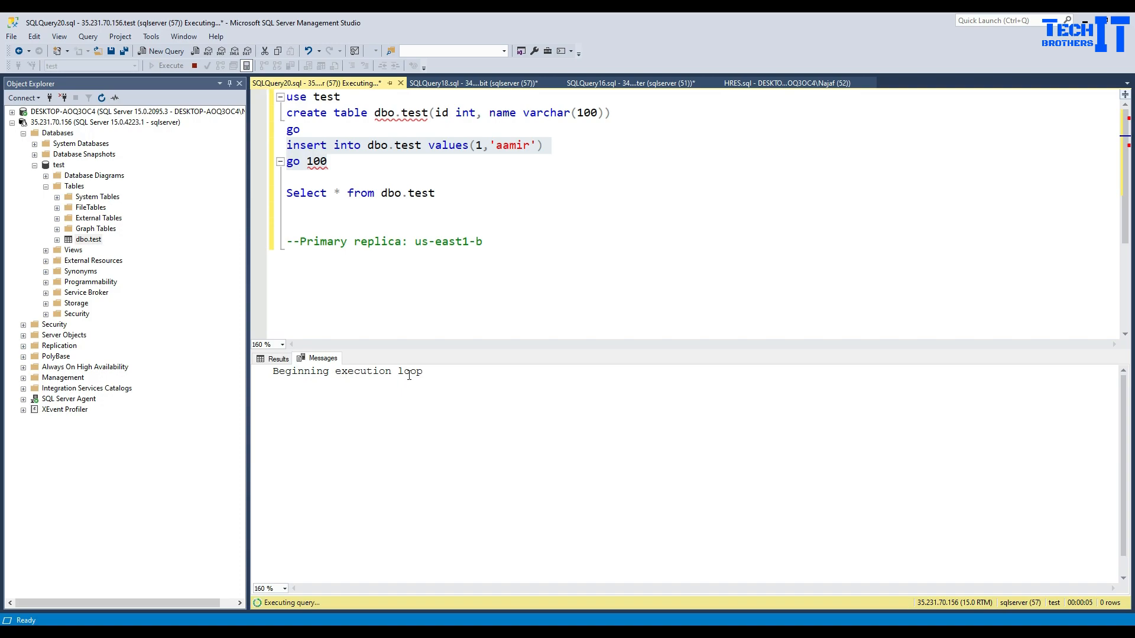
Step: Show the query results, copy the dbo.test select statement and open a new query window
left_click(278, 362)
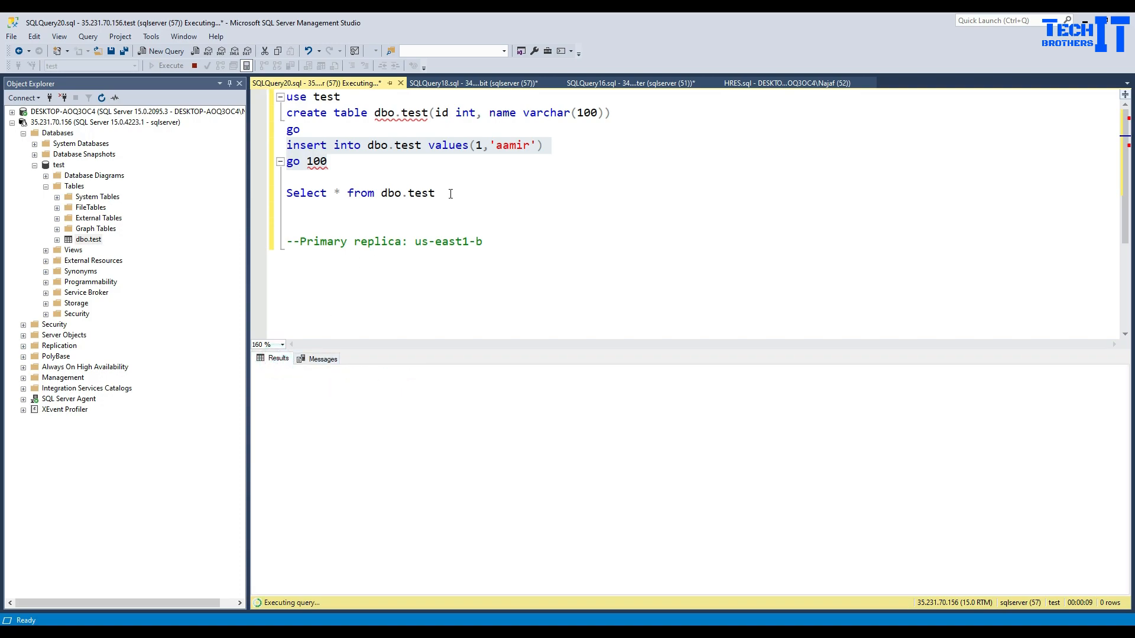
left_click_drag(451, 194, 310, 195)
right_click(300, 196)
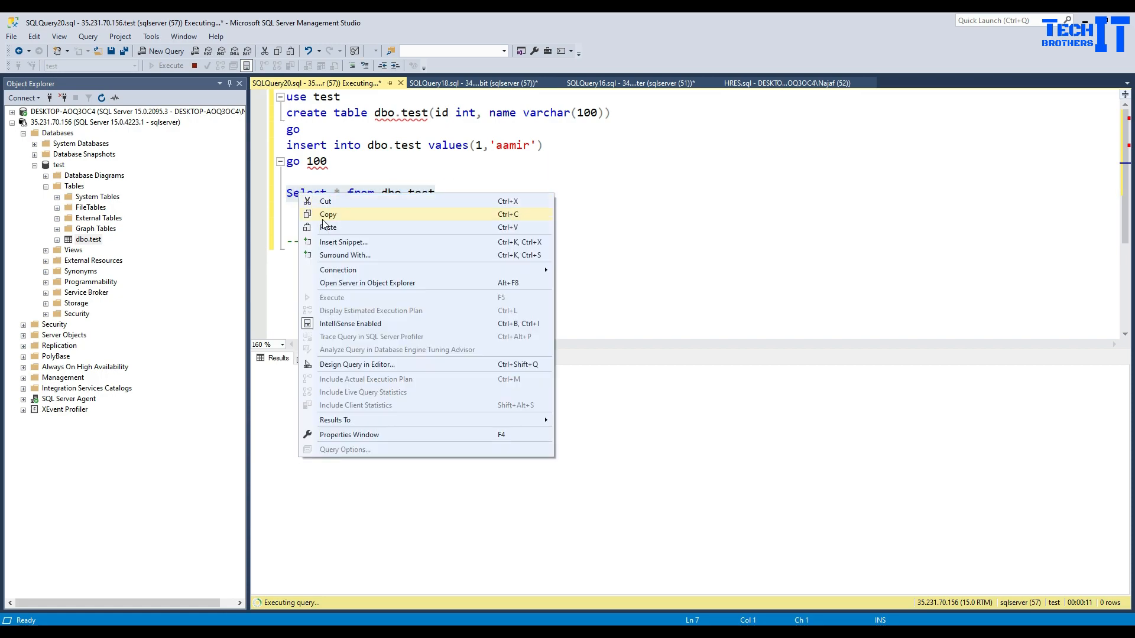
left_click(325, 215)
left_click(167, 51)
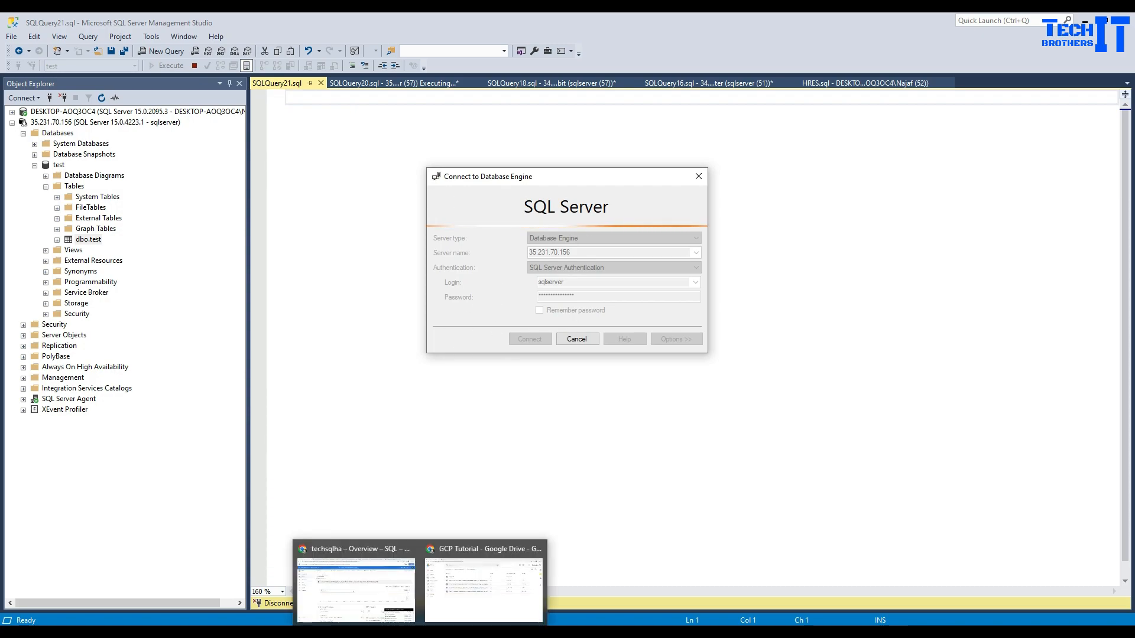
Step: Check the failover progress on techsqlha's overview in Google Cloud, return to SQL Server Management Studio and dismiss the new query's connection attempt
left_click(420, 633)
left_click(366, 585)
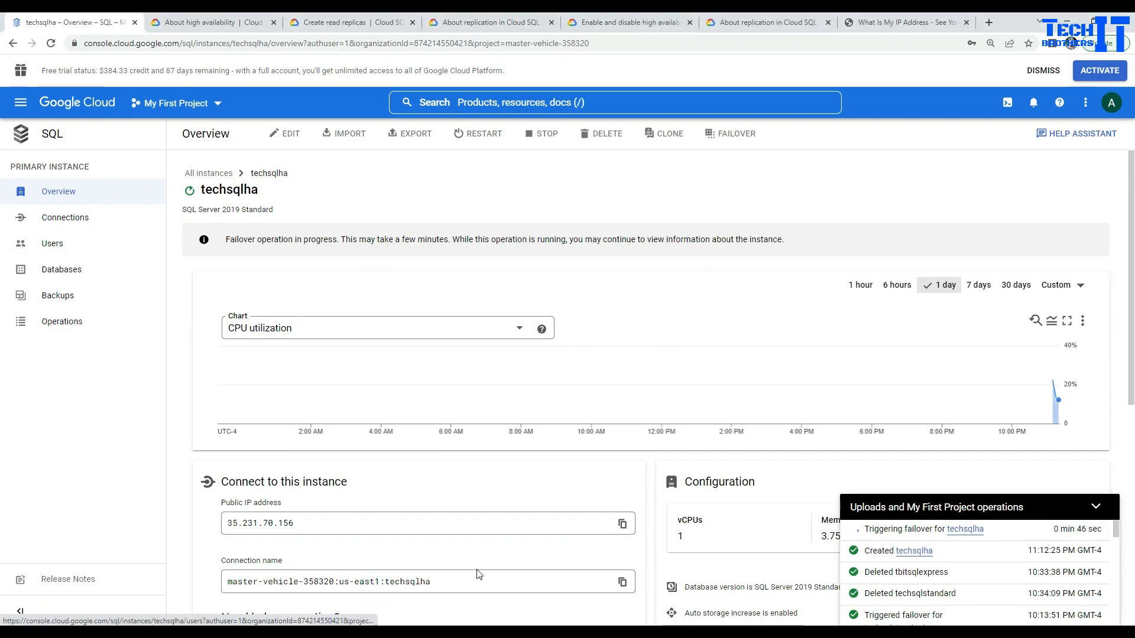
left_click(534, 633)
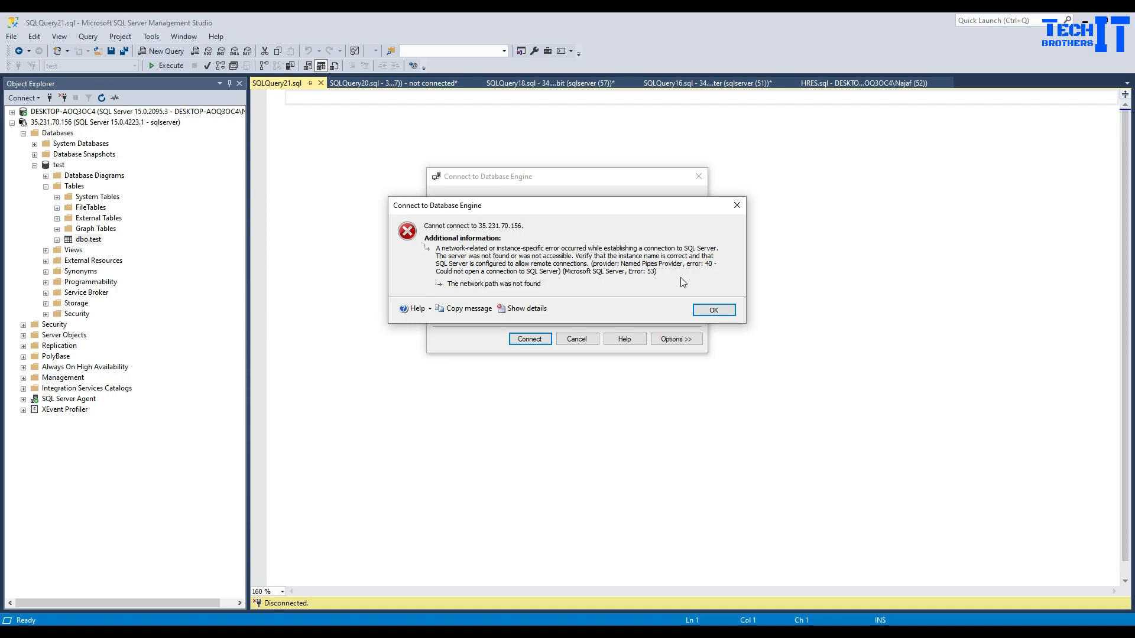
left_click(713, 310)
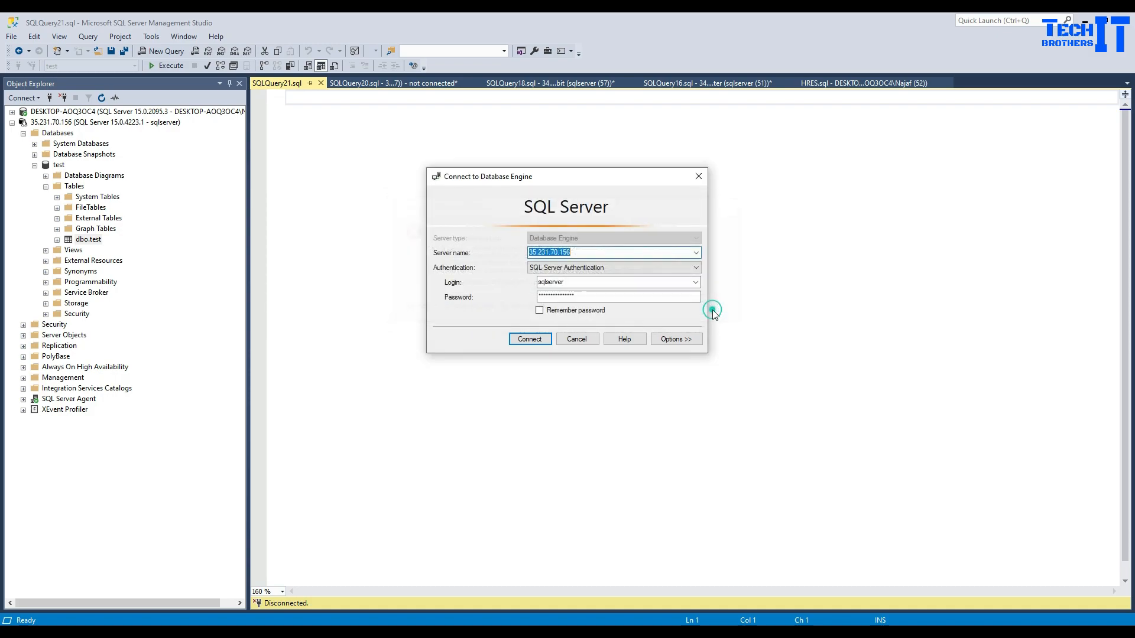
left_click(577, 340)
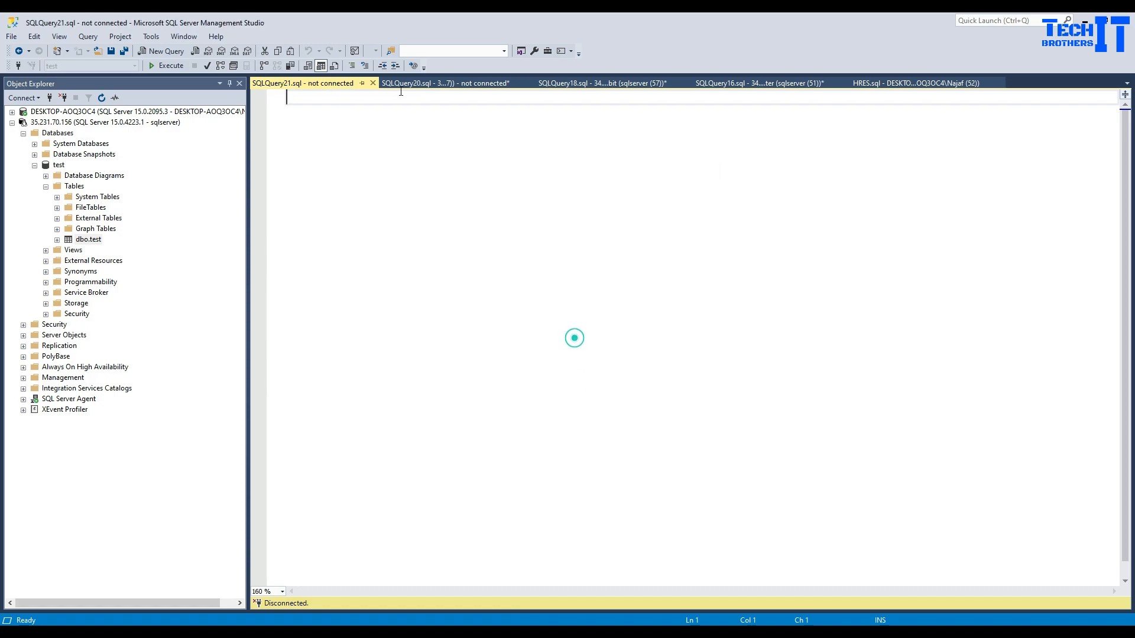
Step: Return to the insert query and examine the full error message from its execution
left_click(428, 86)
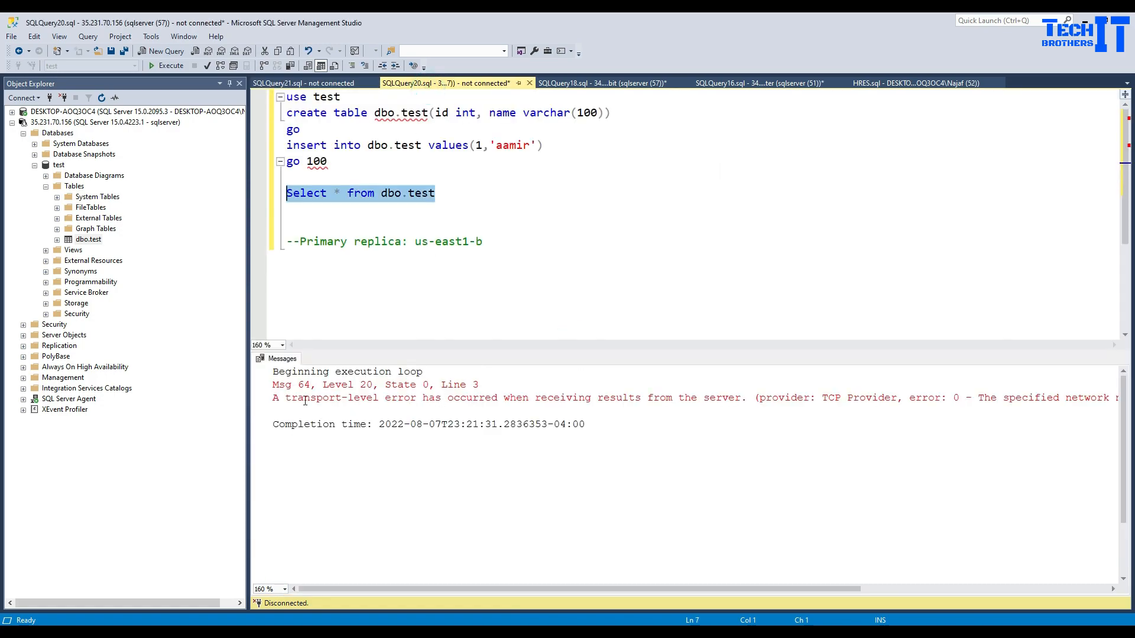
left_click_drag(274, 400, 675, 402)
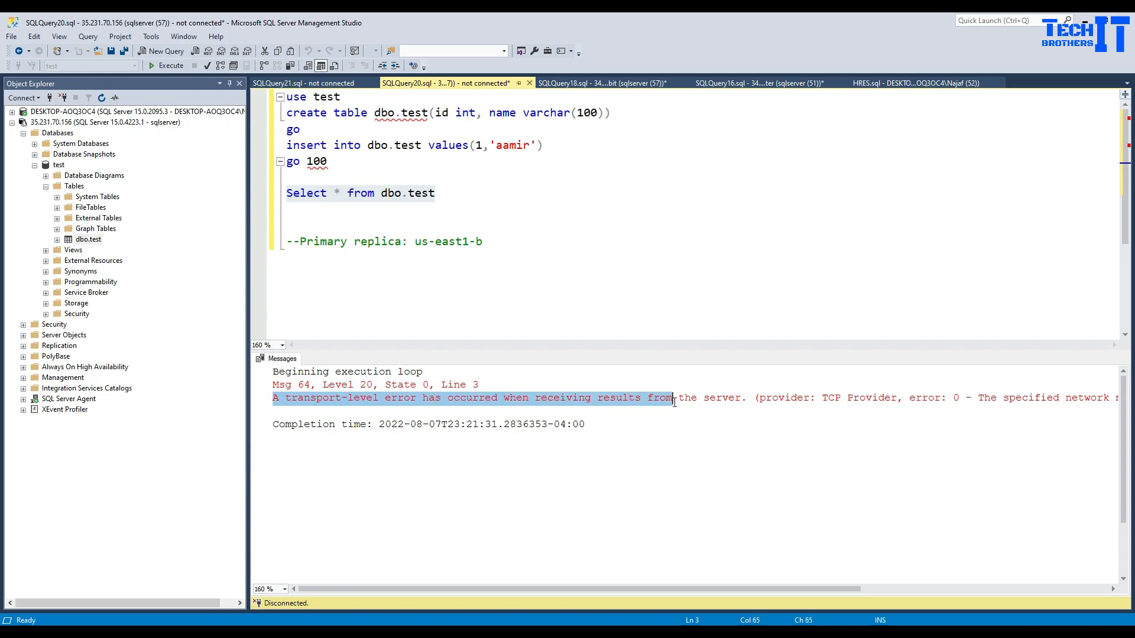
scroll(551, 588, "right", 5)
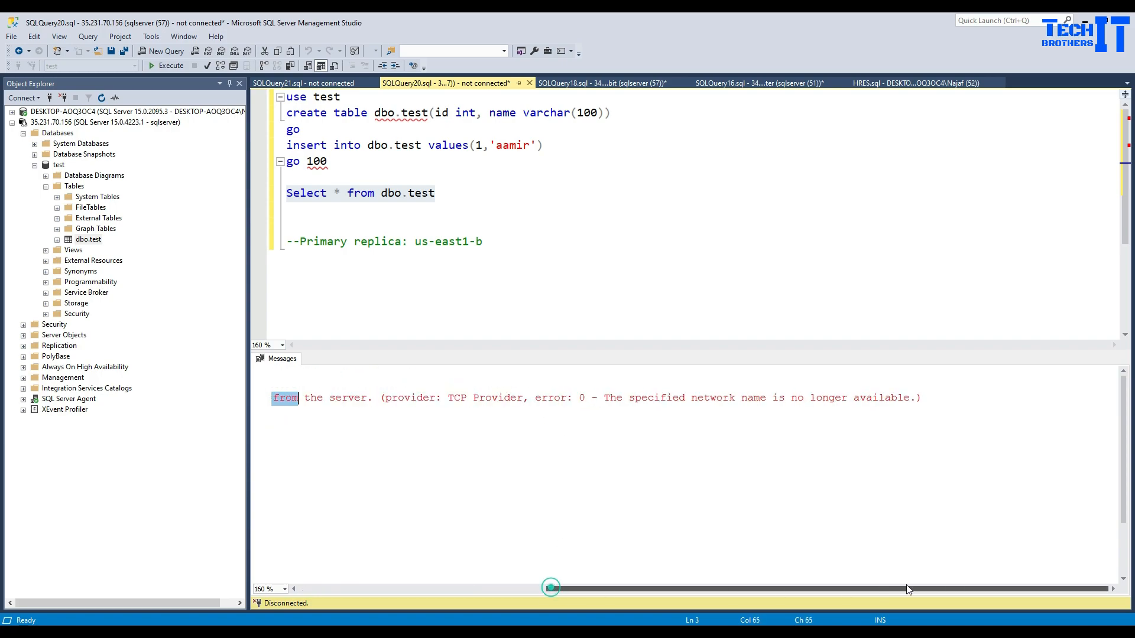
Step: Execute only the dbo.test select statement in the insert query's window and inspect the returned rows
left_click(448, 217)
left_click_drag(467, 194, 286, 194)
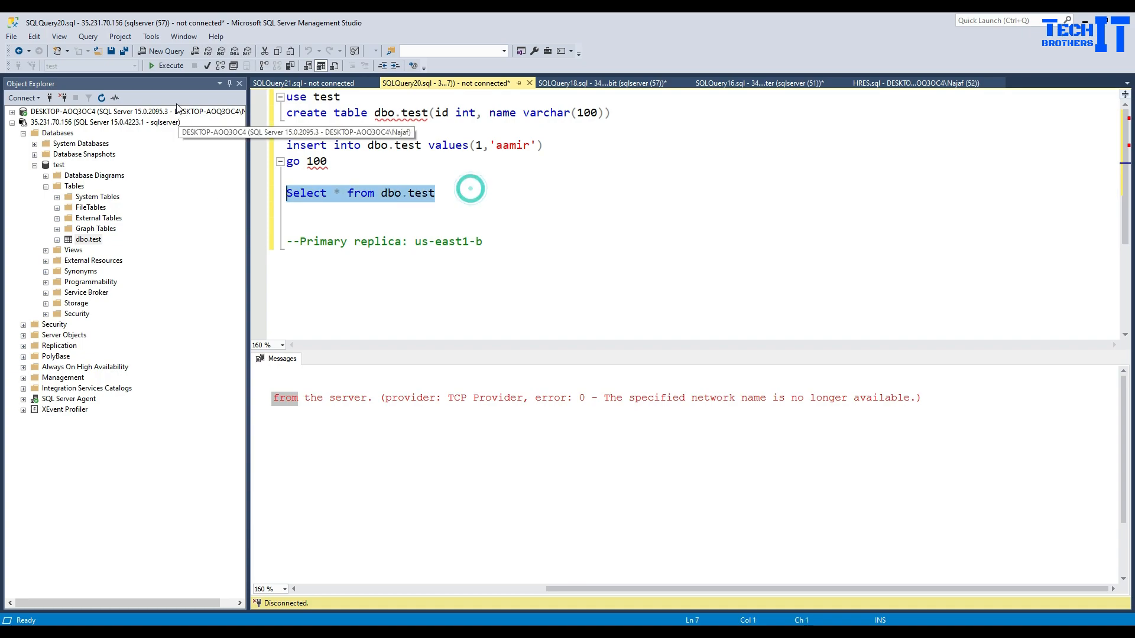
left_click(169, 67)
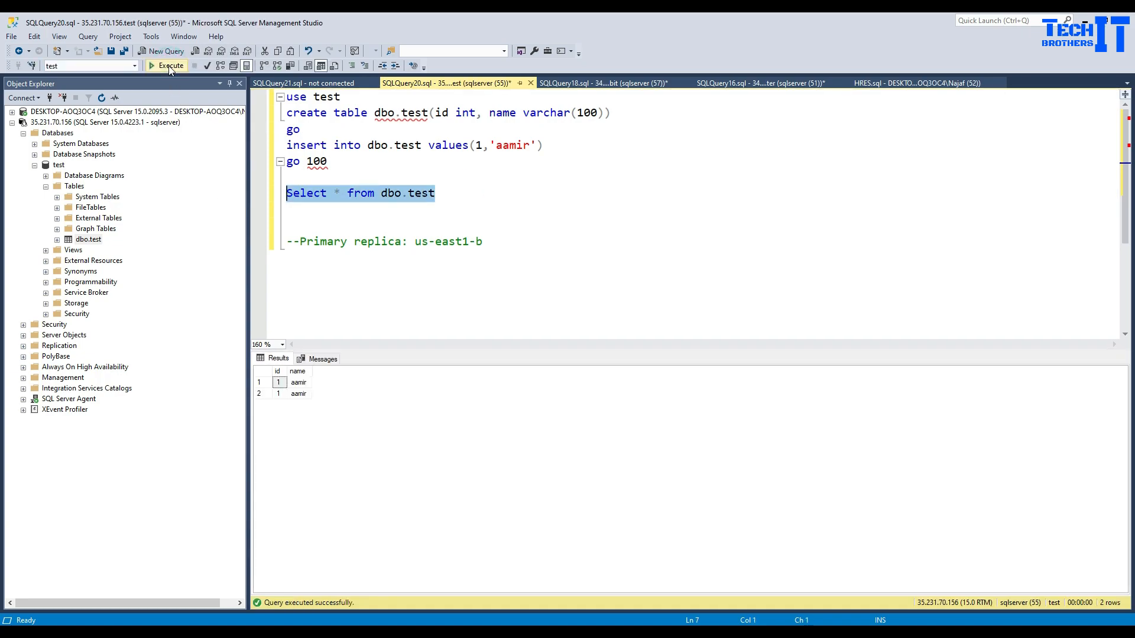
left_click(298, 383)
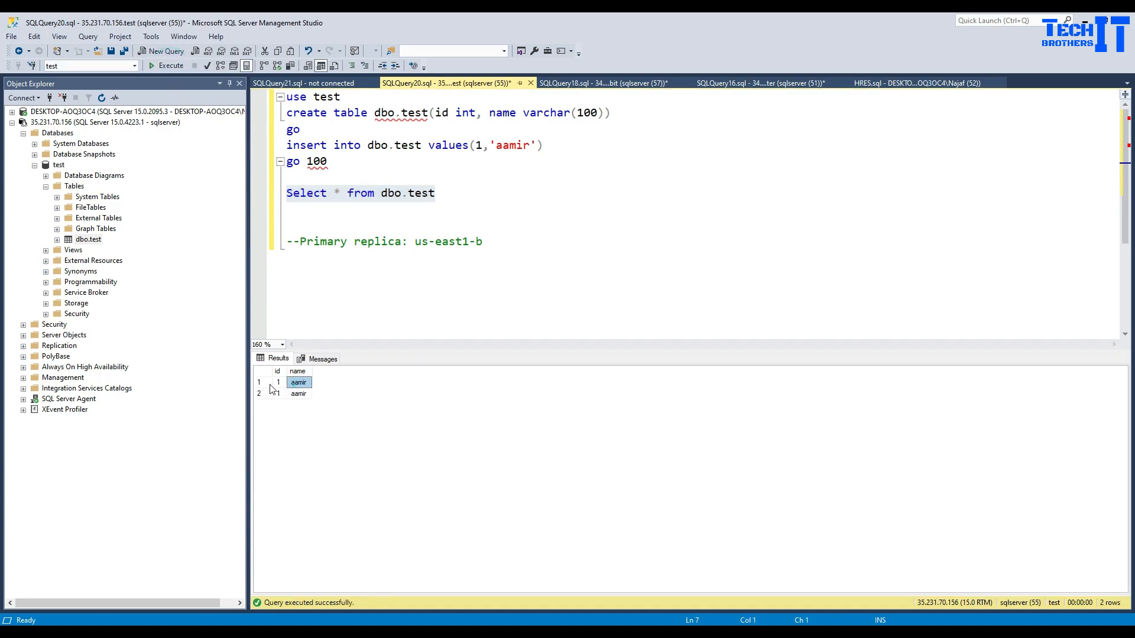
left_click(381, 169)
Step: Switch to the Google Cloud console, open the SQL instances list and copy techsqlha's location, us-east1-c
mouse_move(414, 629)
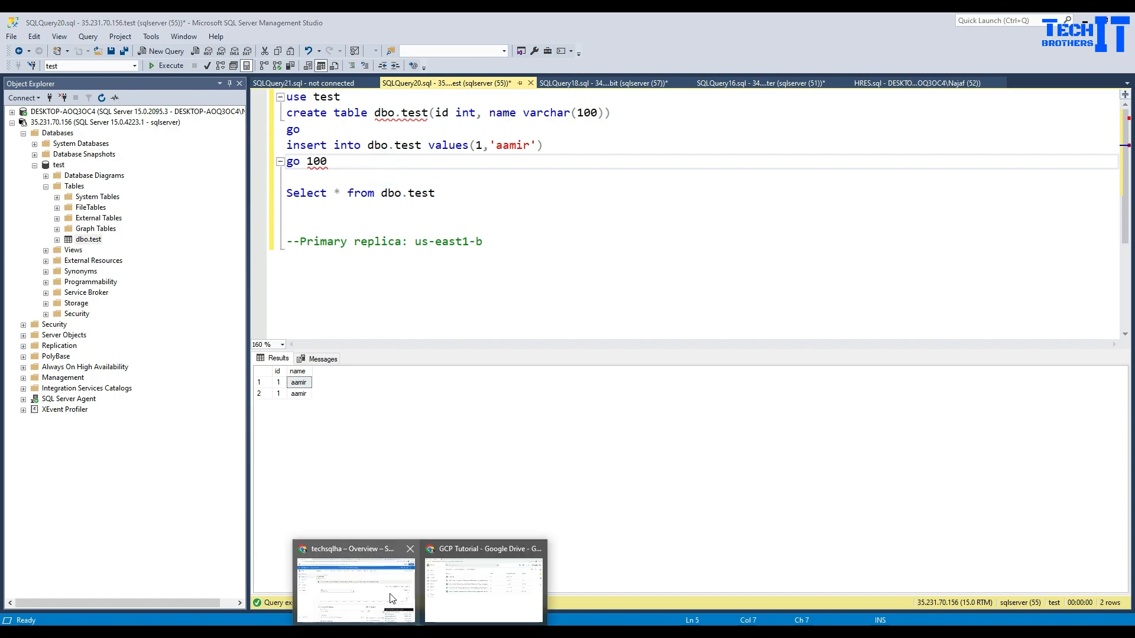
left_click(381, 590)
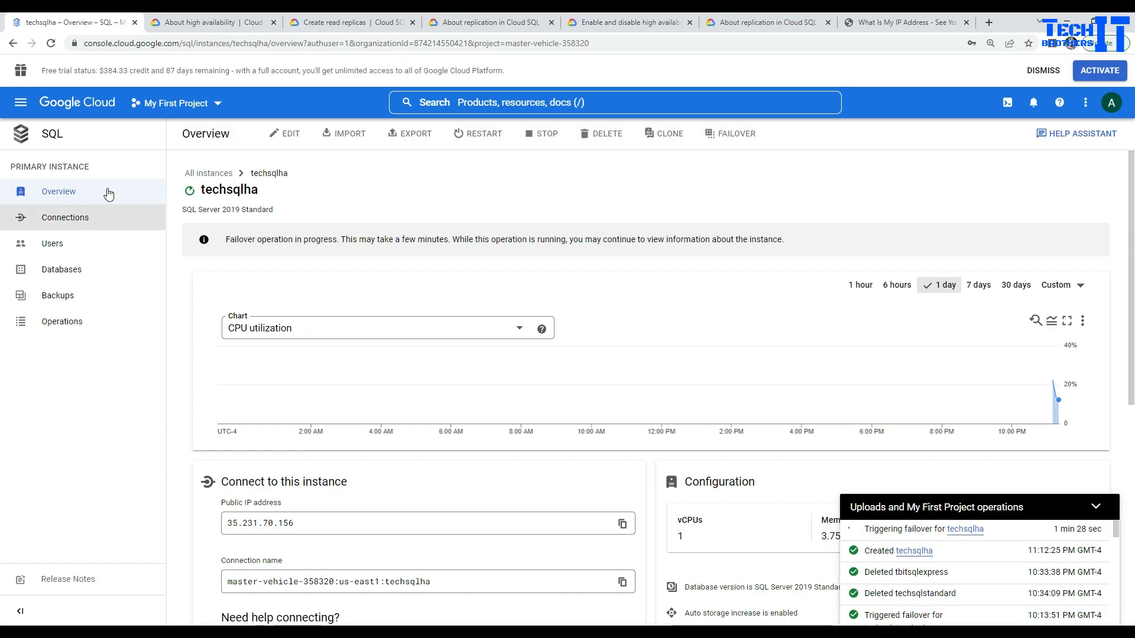
left_click(22, 136)
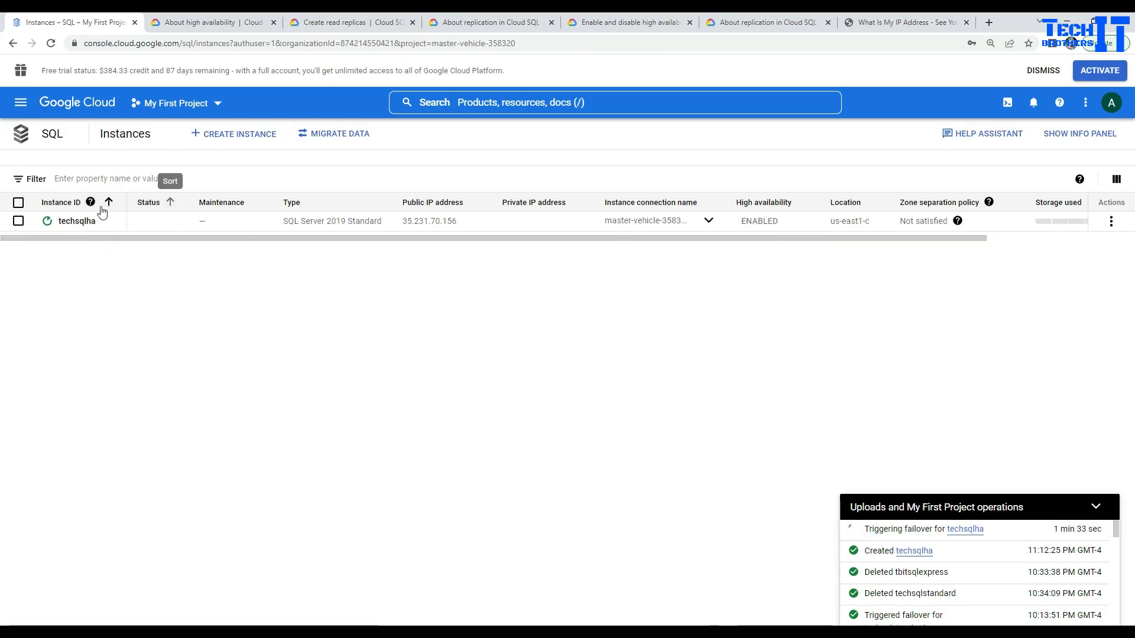
mouse_move(71, 227)
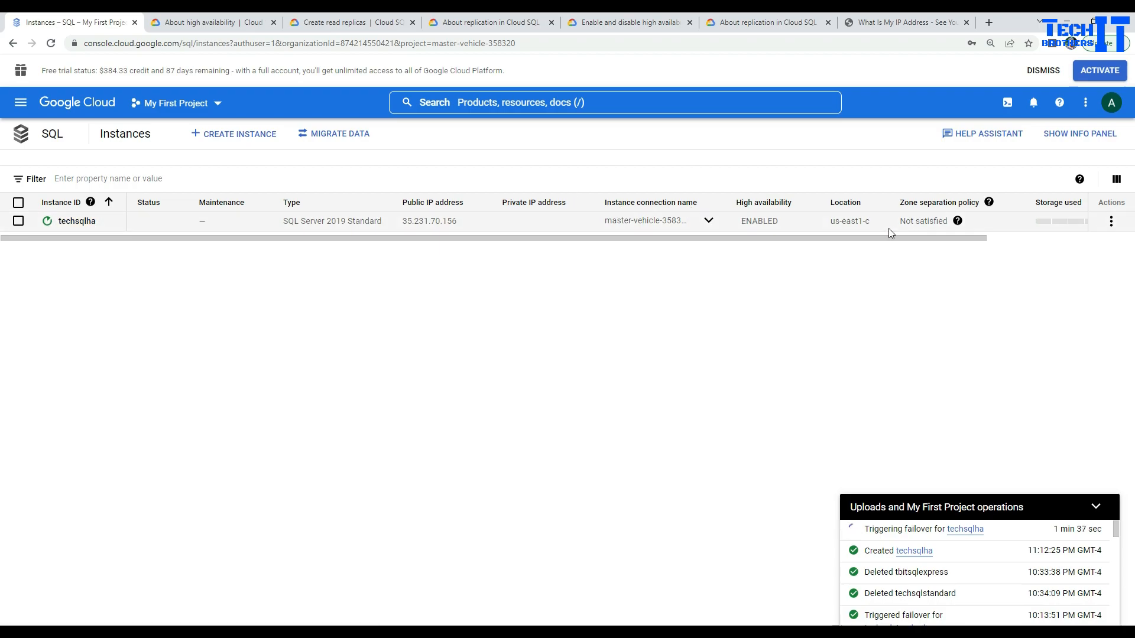
triple_click(847, 226)
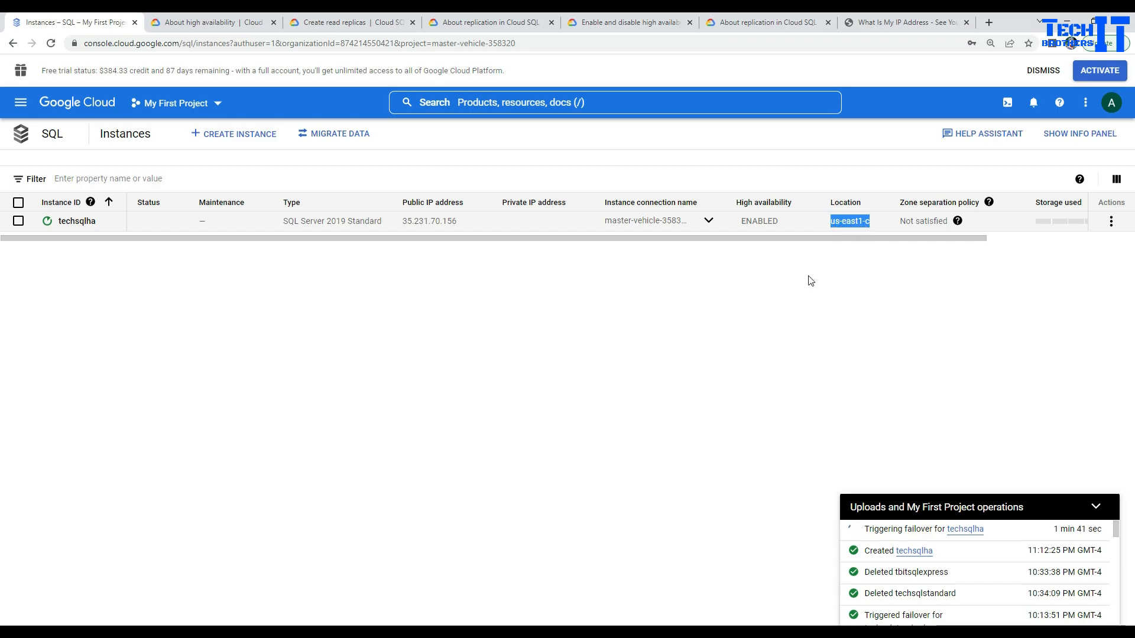
right_click(856, 221)
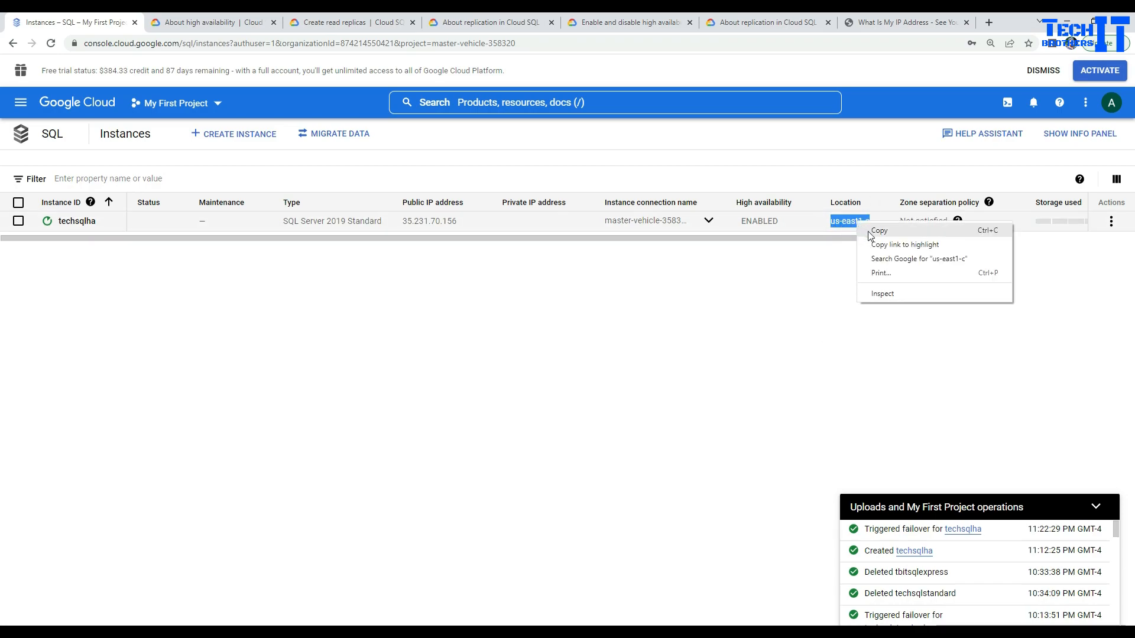
left_click(874, 230)
Step: Back in SQL Server Management Studio, add the comment line "--us-east1-c" below the primary replica comment
key("alt+Tab")
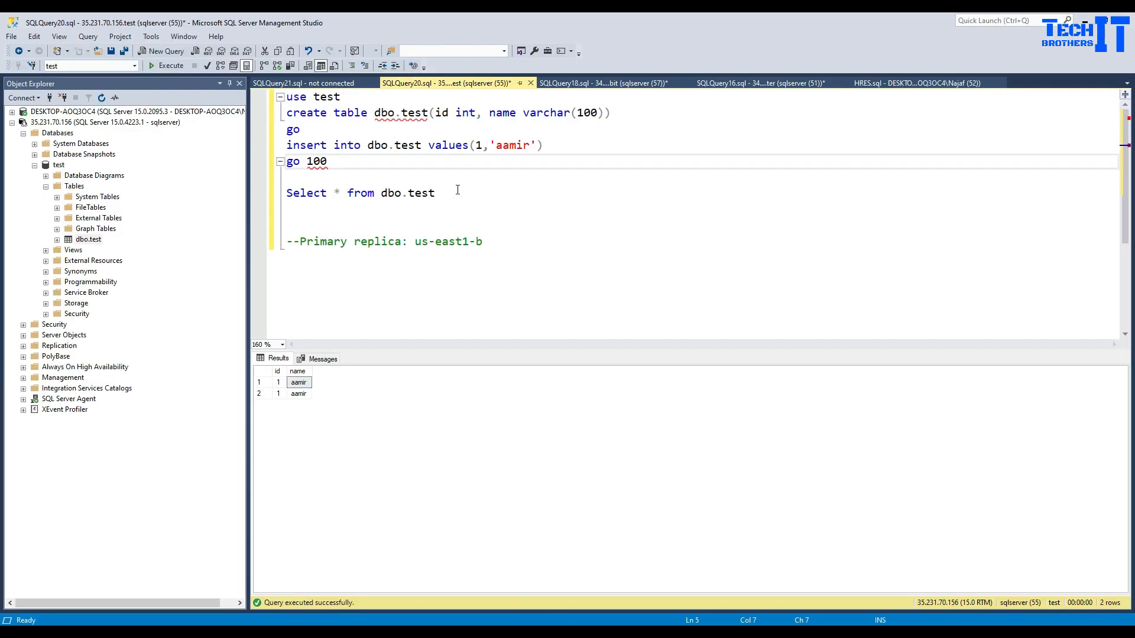
left_click(494, 243)
key("Return")
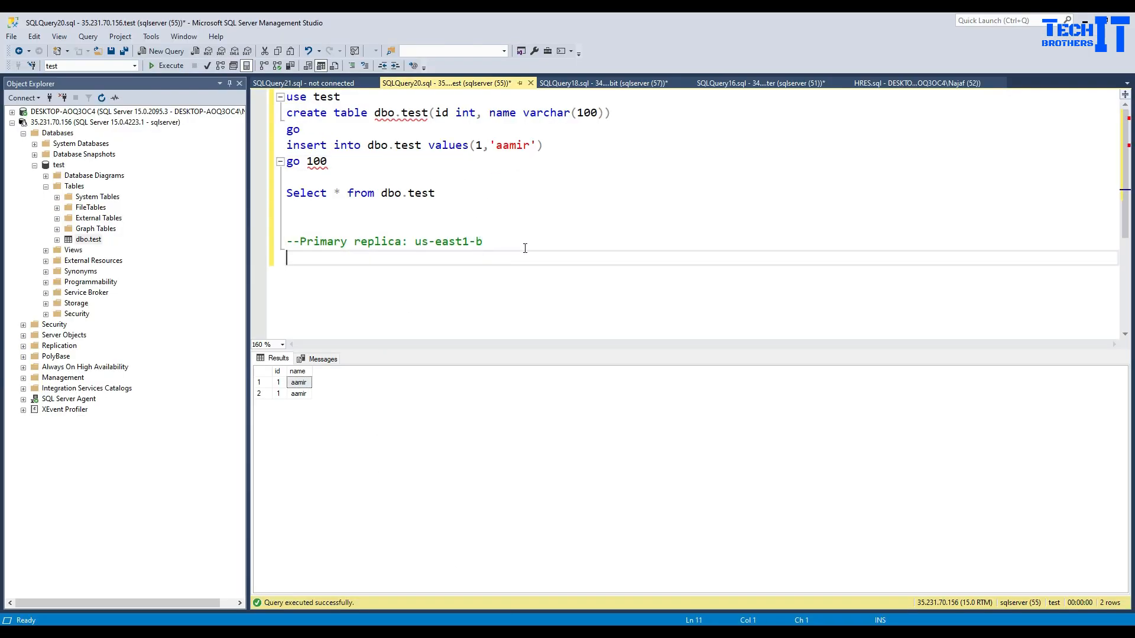
type("--")
key("ctrl+v")
Step: Execute only the dbo.test insert statement several times in a row
left_click_drag(575, 148, 260, 143)
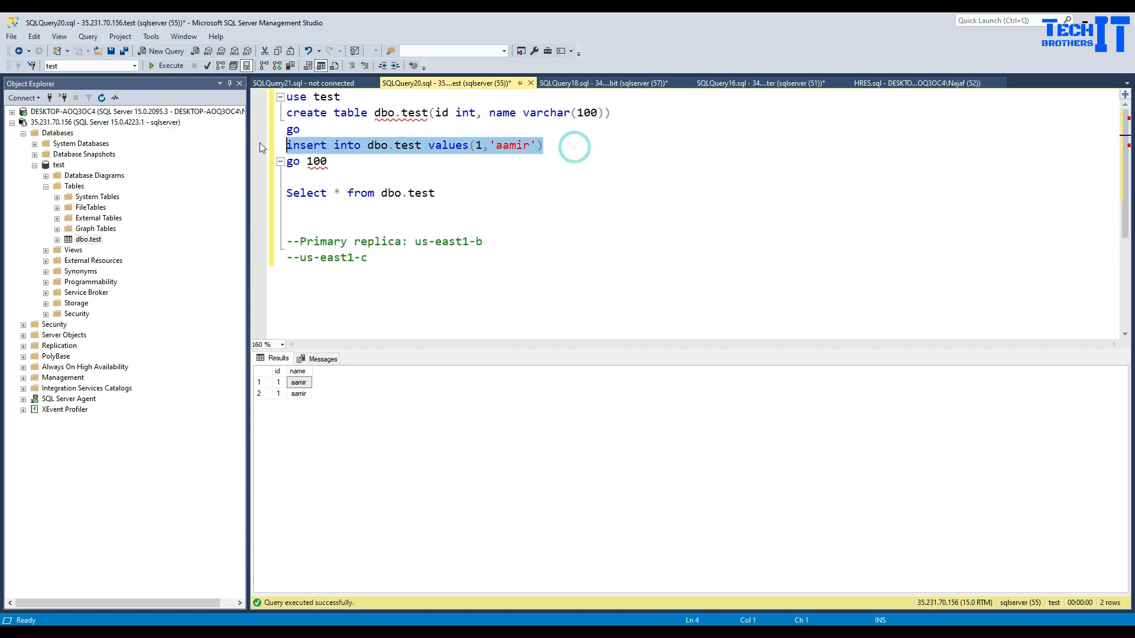
left_click(181, 67)
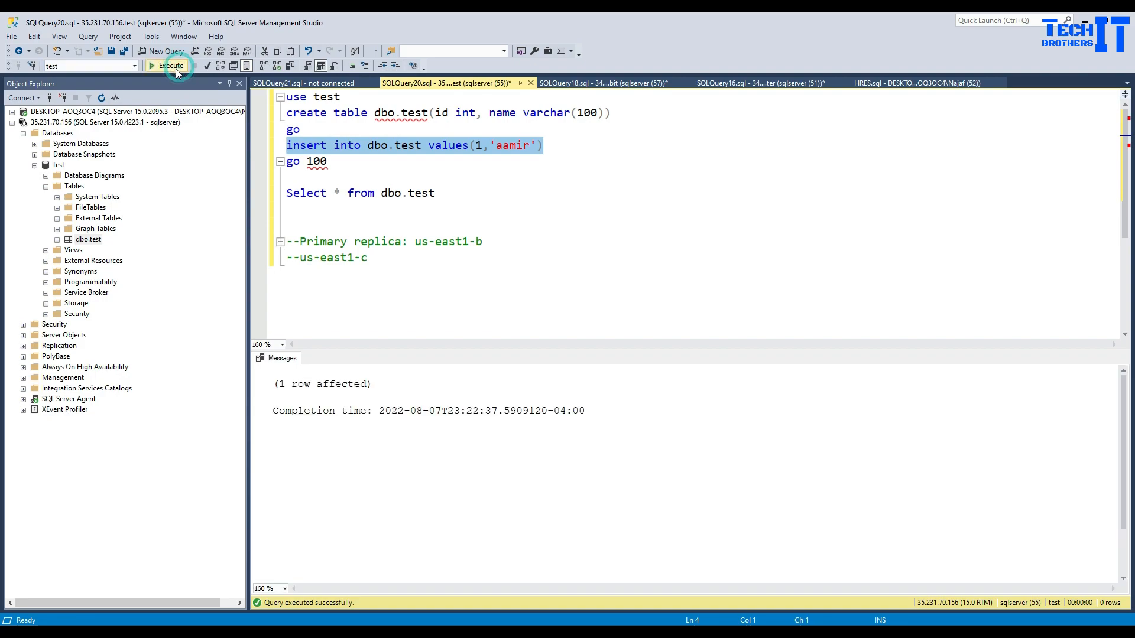
left_click(177, 66)
left_click(175, 66)
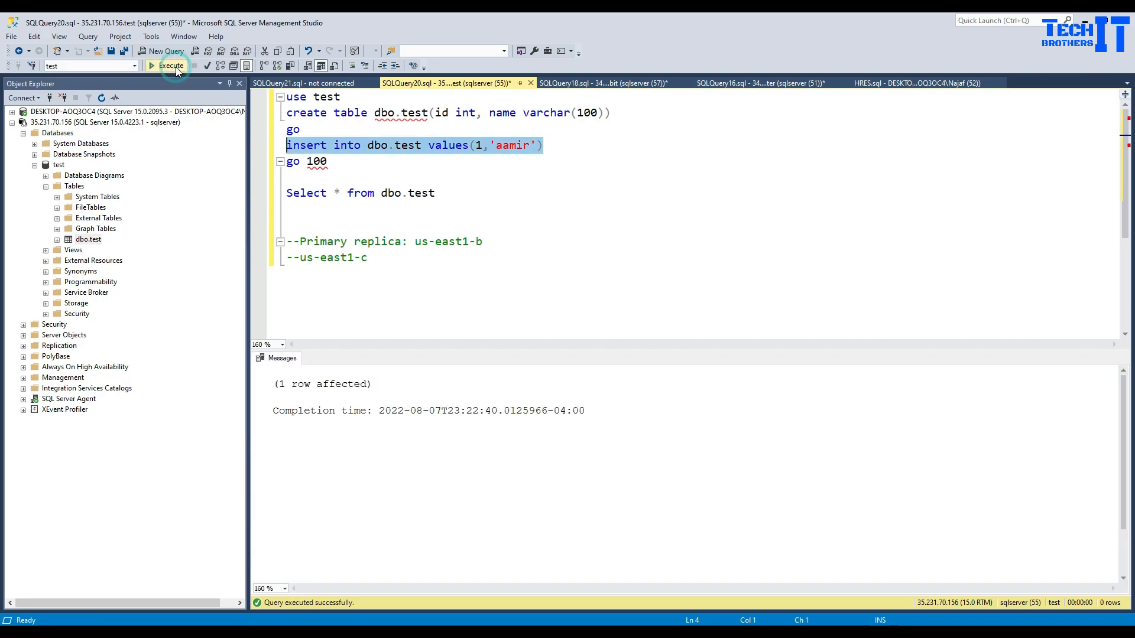
left_click(176, 66)
Step: Execute the dbo.test select statement on its own to check the inserted rows
left_click_drag(385, 170, 267, 144)
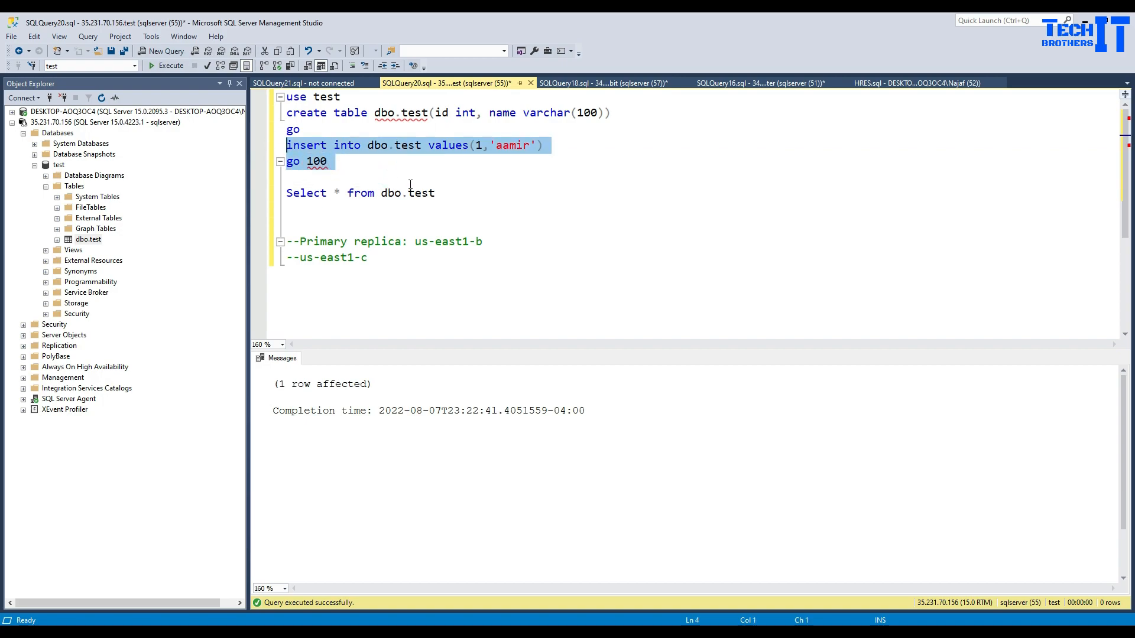
left_click(334, 166)
left_click_drag(451, 193, 287, 192)
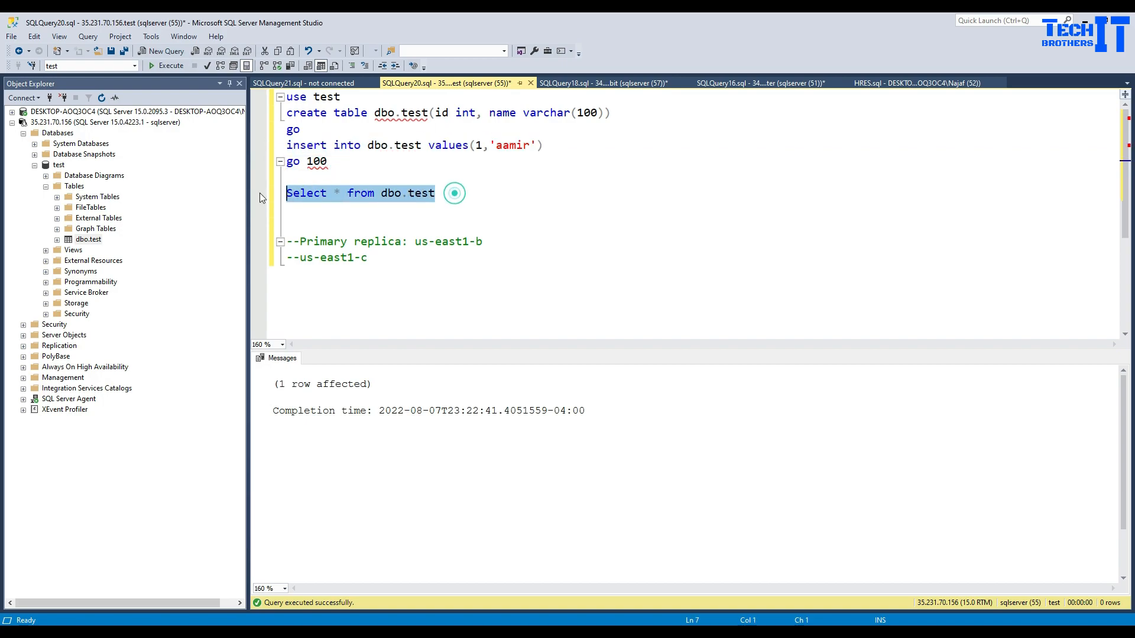
left_click(176, 67)
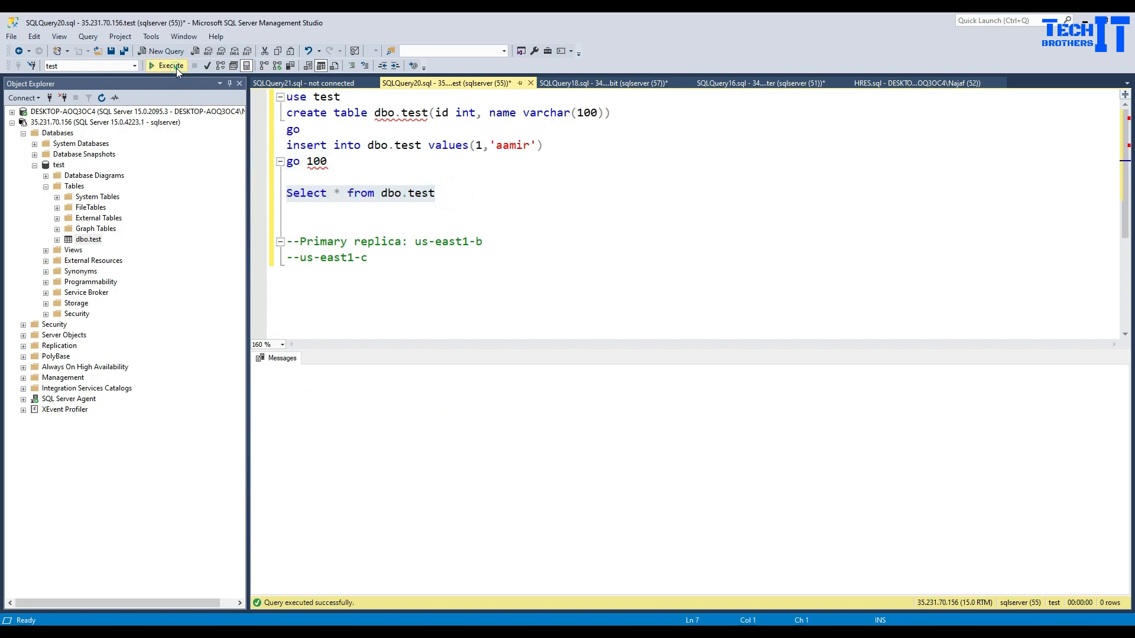
left_click(359, 172)
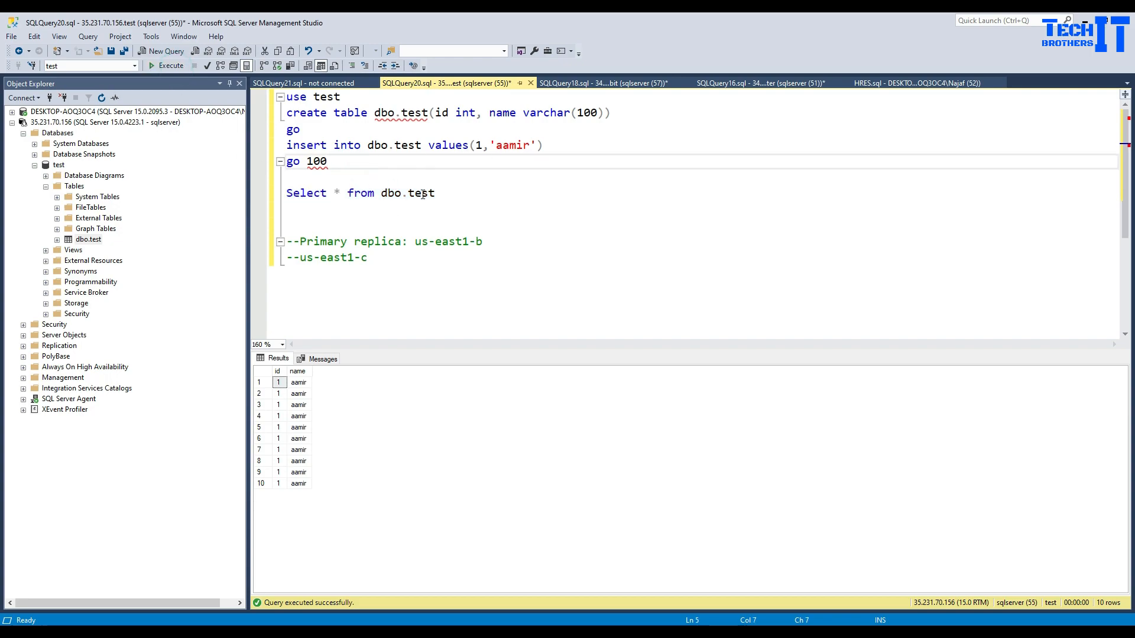
Step: Execute the insert statement together with "go 100" and review the execution messages
left_click_drag(339, 162, 228, 132)
left_click_drag(377, 167, 266, 144)
left_click(172, 67)
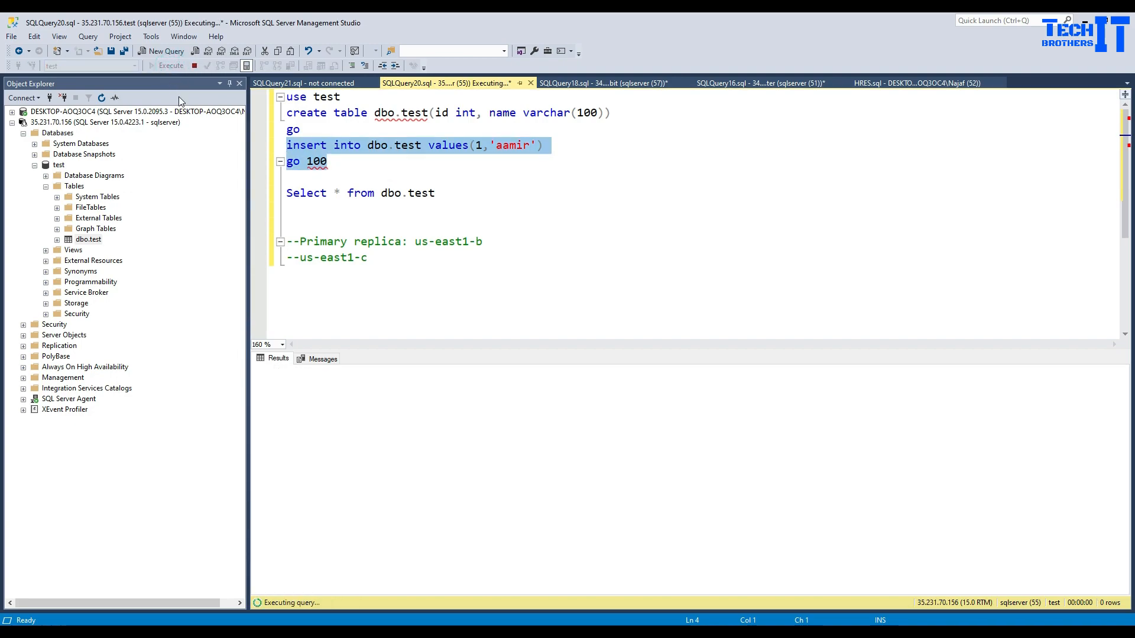
left_click(321, 361)
left_click(413, 459)
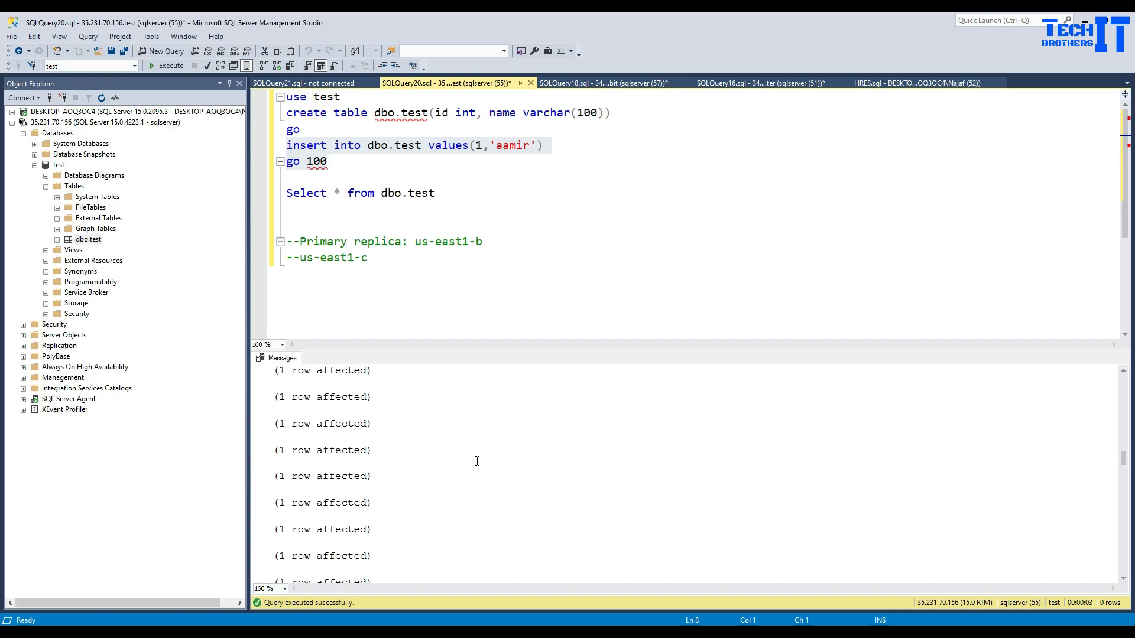
scroll(480, 461, "down", 10)
scroll(475, 453, "down", 5)
Step: Execute the dbo.test select statement again and bring the unconnected query window to the front
left_click_drag(451, 194, 235, 192)
left_click(167, 65)
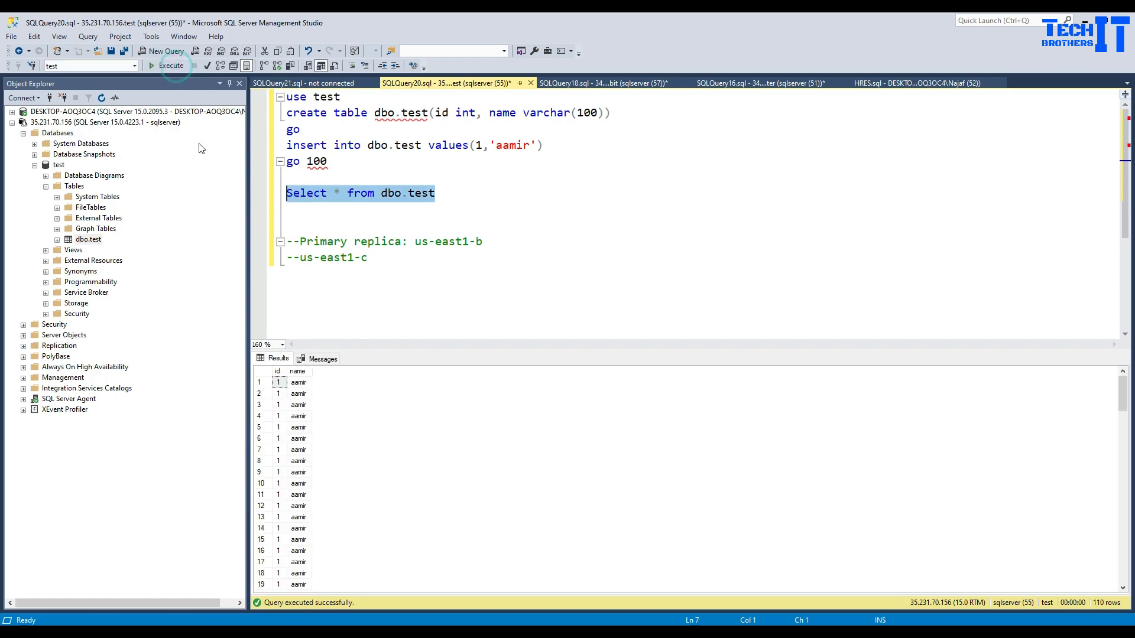
left_click(289, 83)
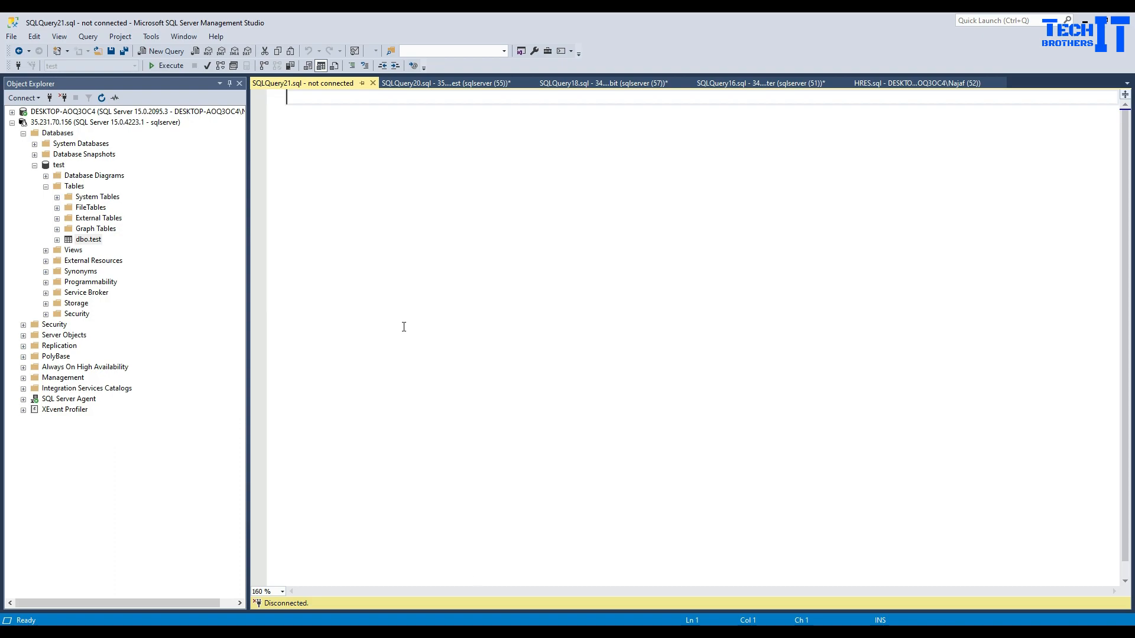
Step: Switch to the Google Cloud console and open techsqlha's overview from the instances list
mouse_move(417, 625)
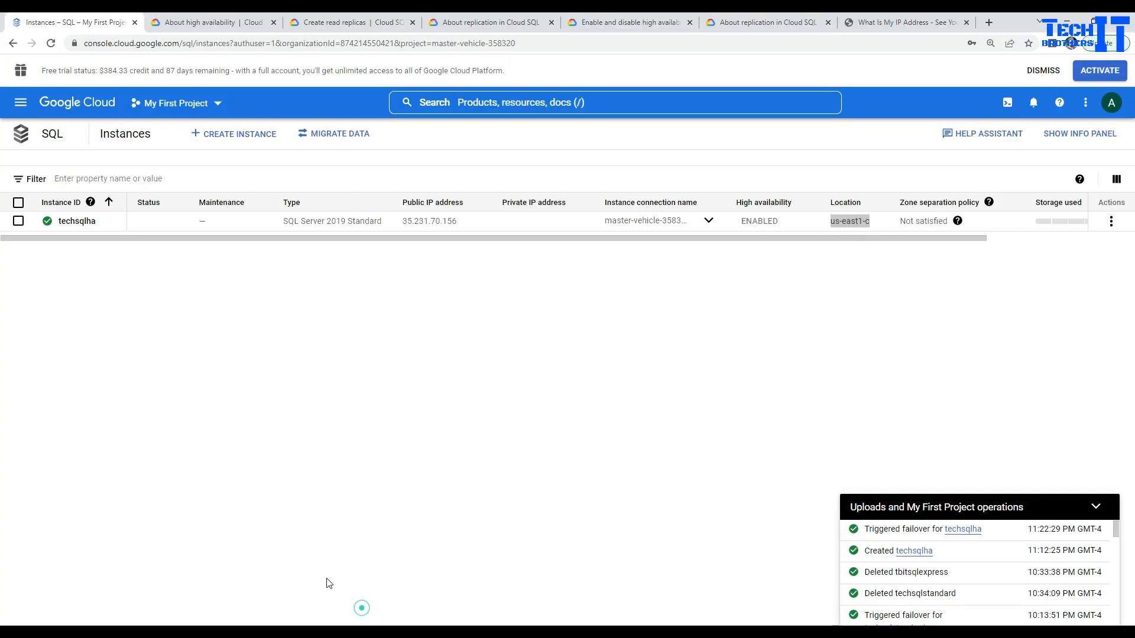
left_click(361, 608)
left_click(722, 395)
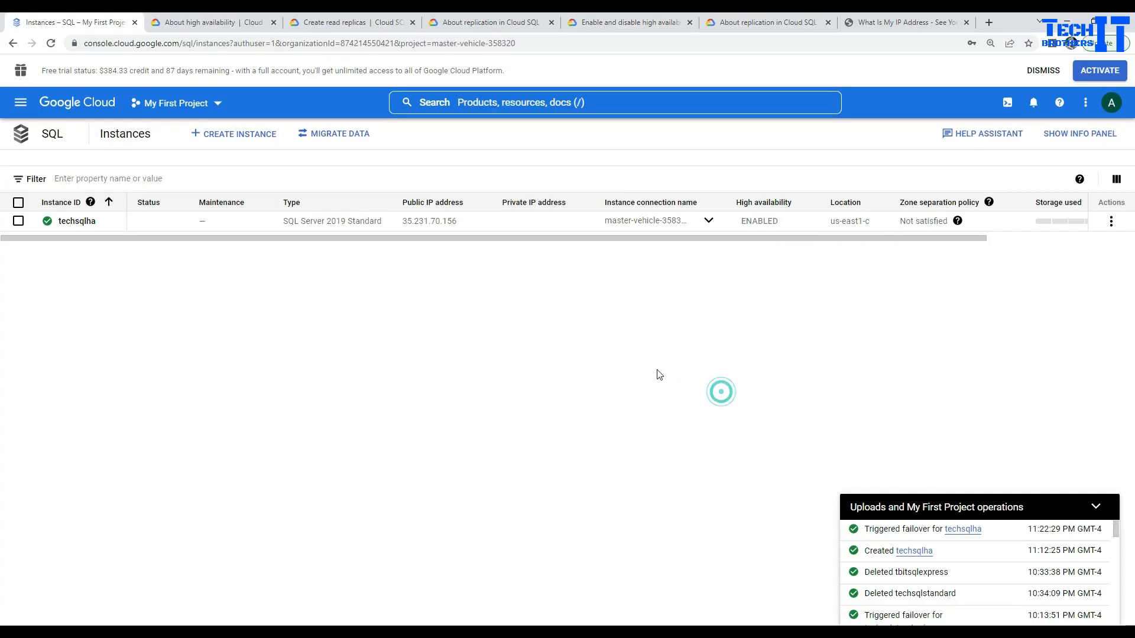
left_click(76, 224)
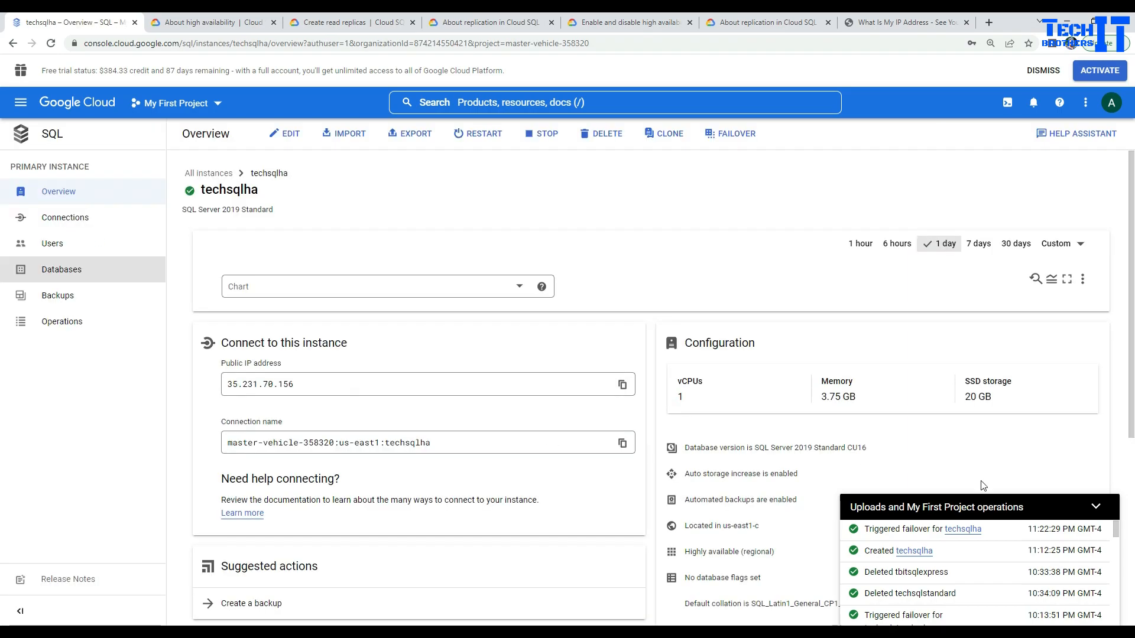
Step: Collapse the project operations notification list and check the zone in techsqlha's configuration summary
left_click(1096, 506)
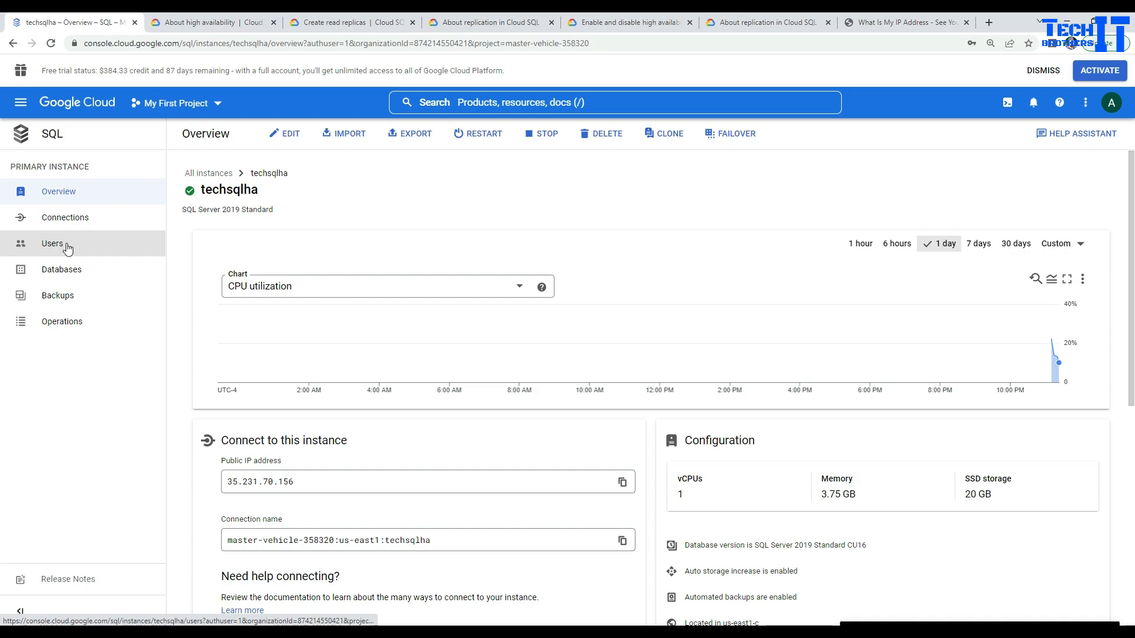
scroll(707, 398, "down", 4)
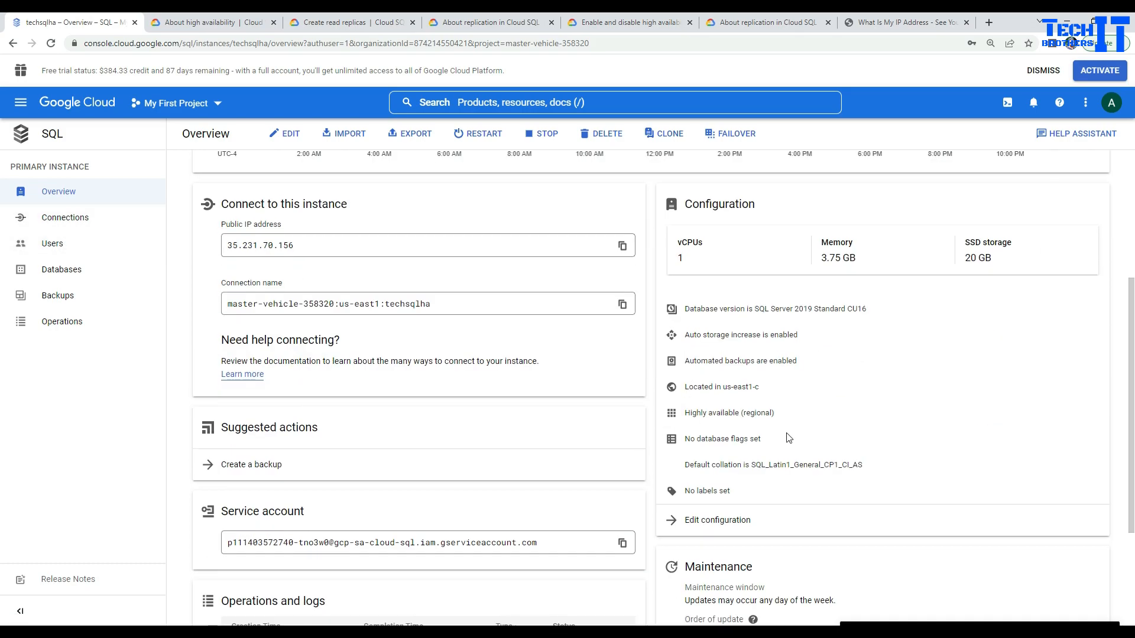
left_click_drag(768, 387, 685, 390)
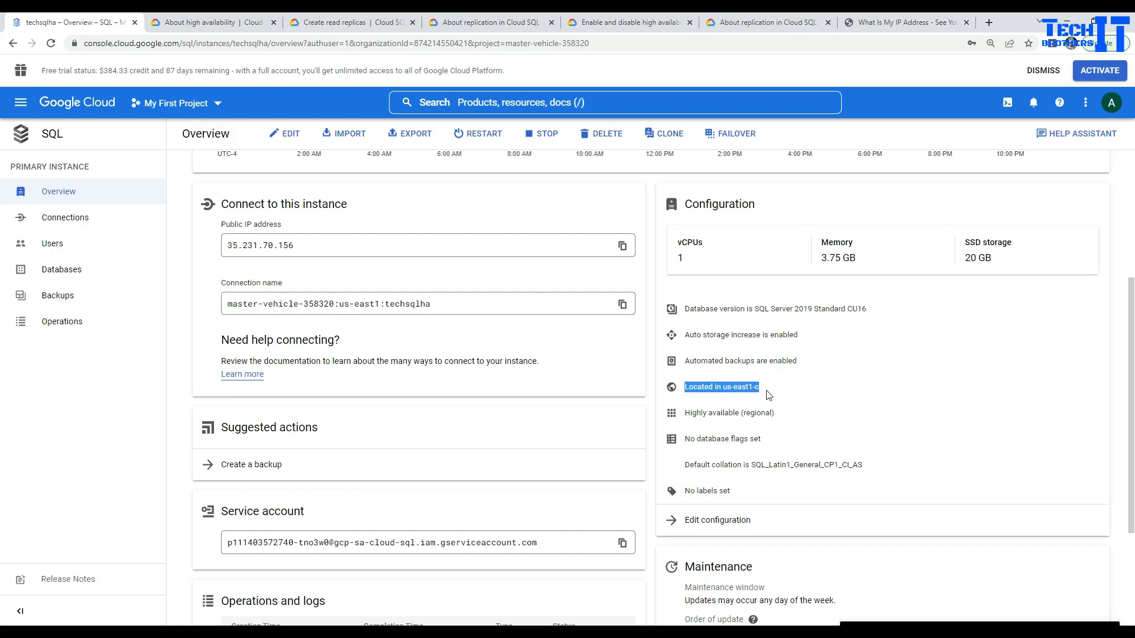
Step: Open techsqlha's operations log and examine the failover entry's creation time, completion time and status
left_click(65, 322)
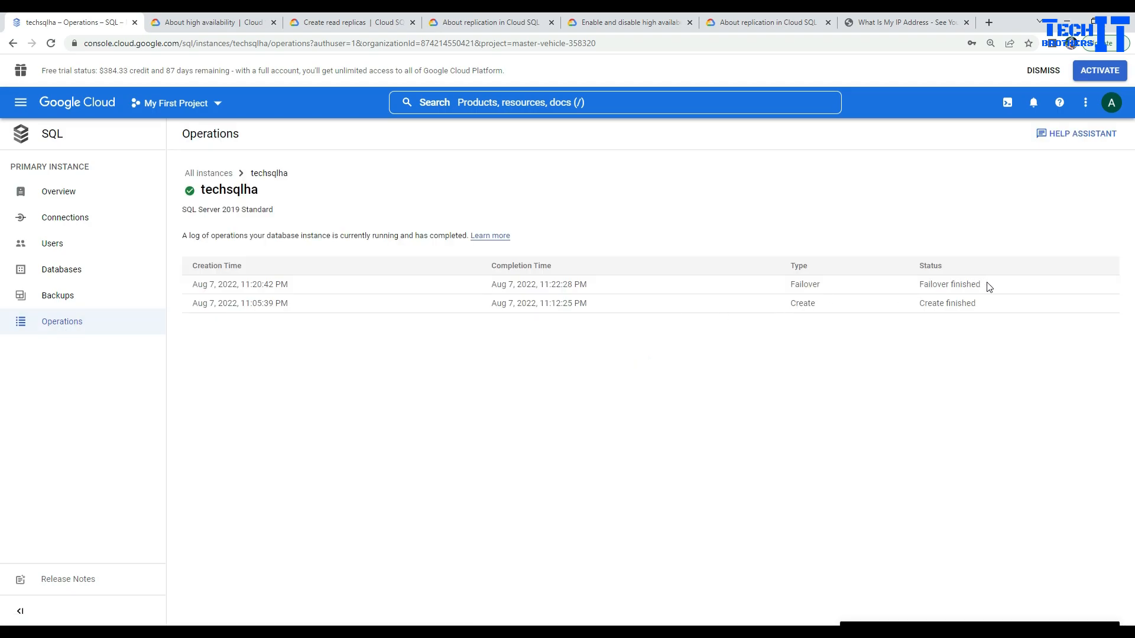
left_click_drag(988, 286, 183, 290)
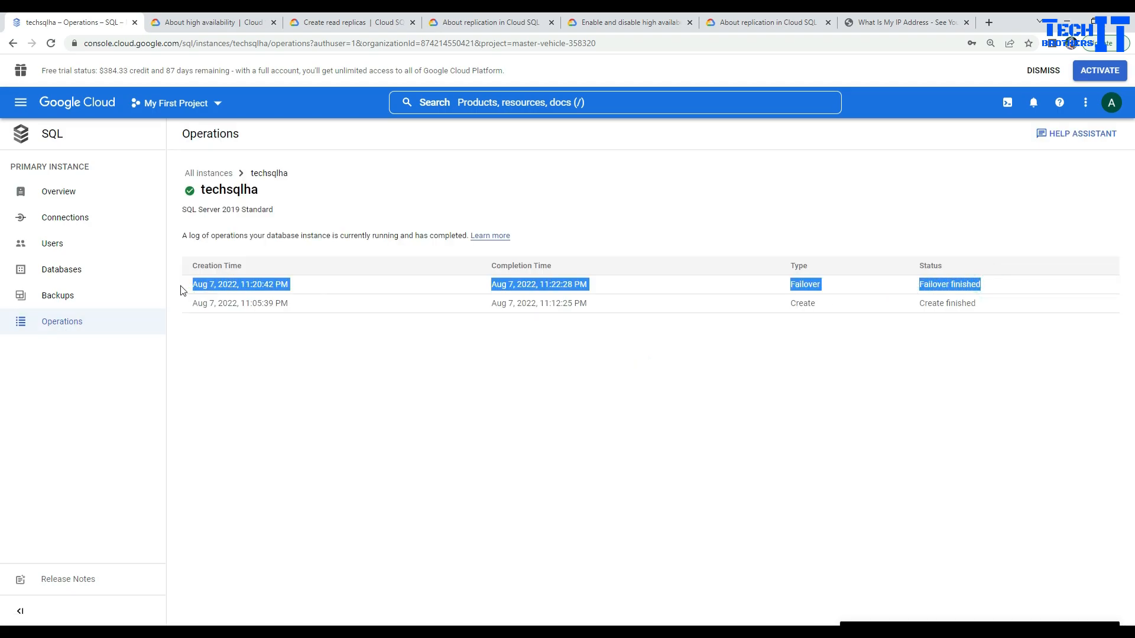
left_click(420, 412)
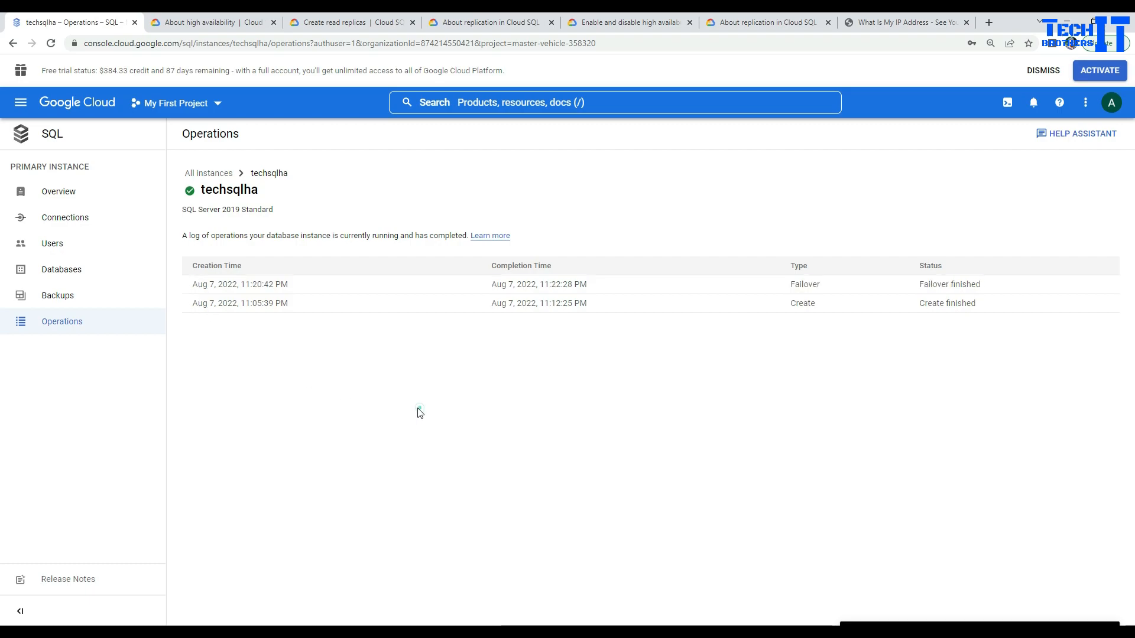
Step: Return to the SQL instances list to check techsqlha's location, and reopen the instance's overview
left_click(38, 142)
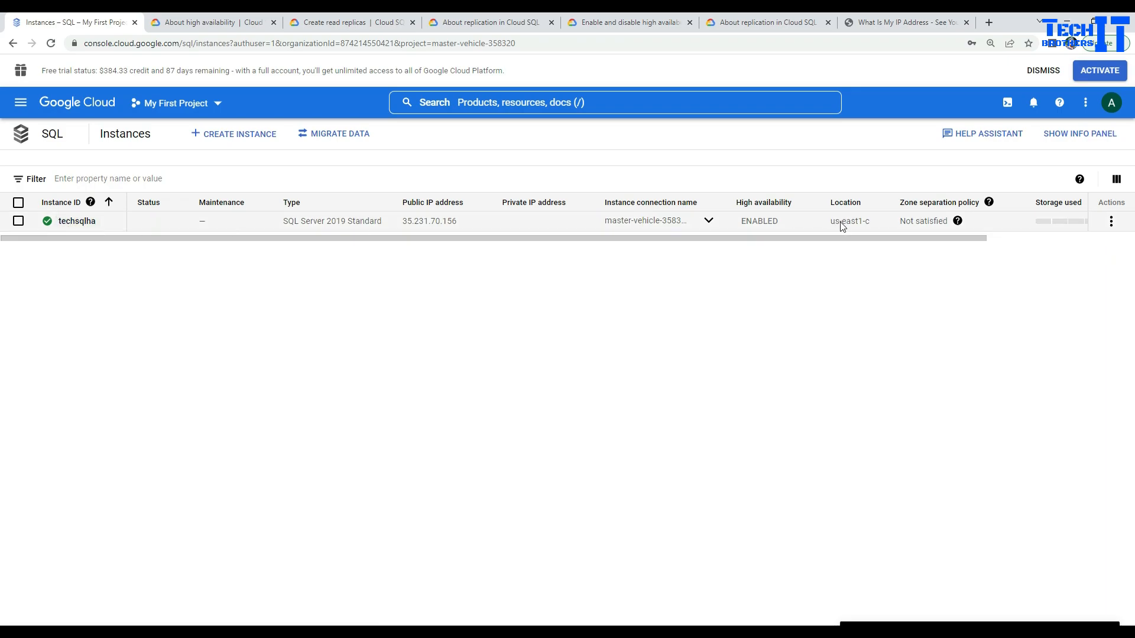
left_click(77, 221)
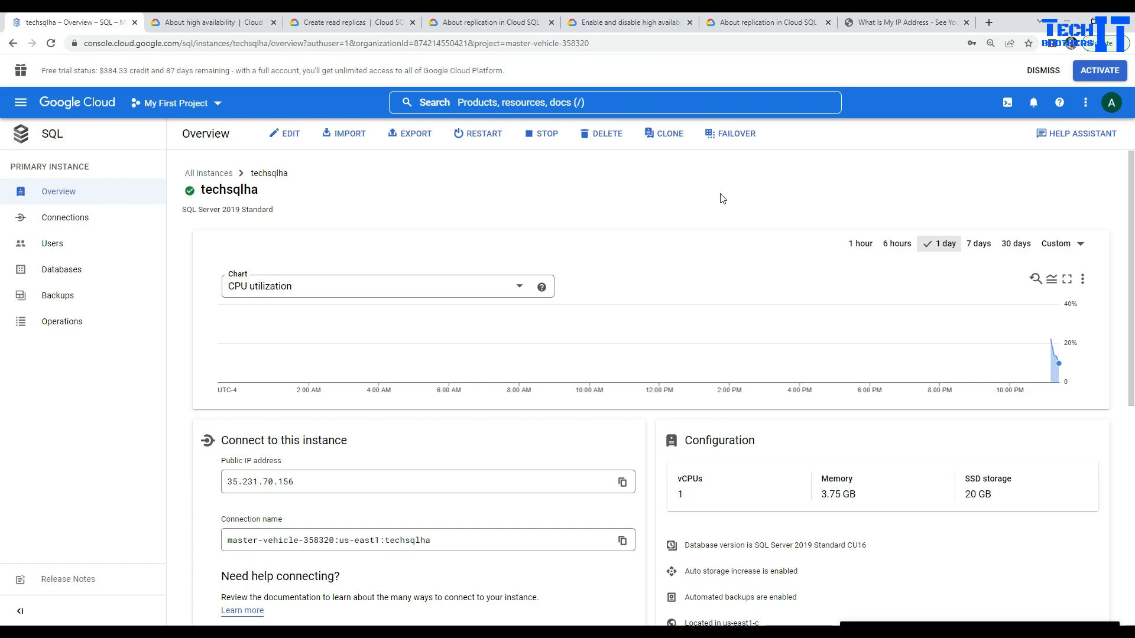
scroll(722, 198, "down", 1)
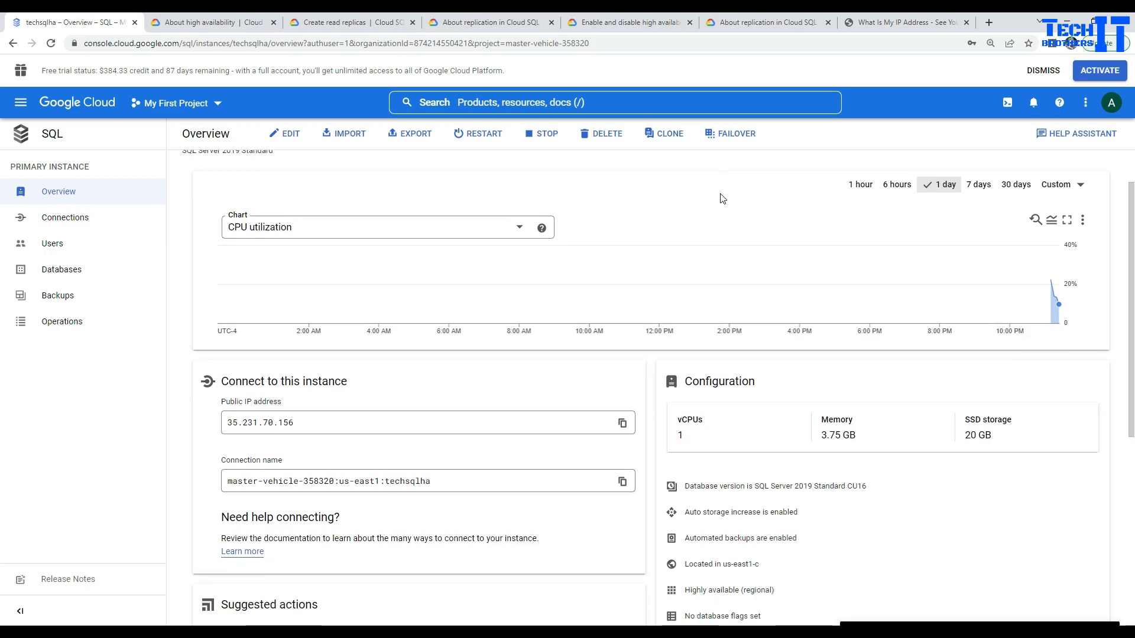
scroll(722, 195, "up", 1)
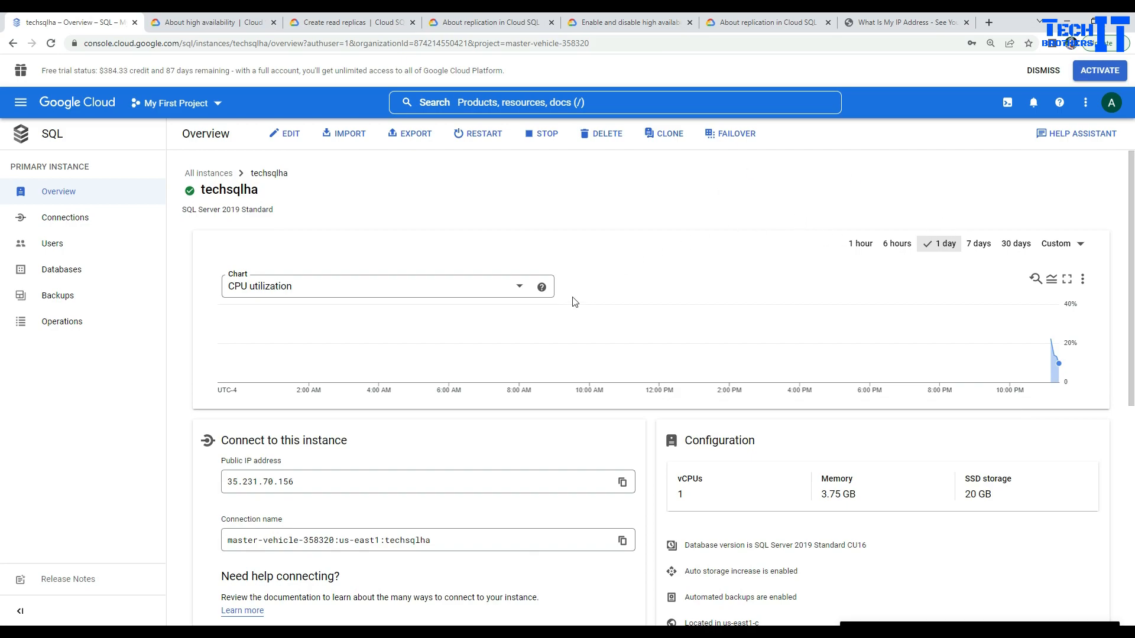
Step: Switch to SQL Server Management Studio and review the "go 100" insert batch in the dbo.test query window
left_click(533, 632)
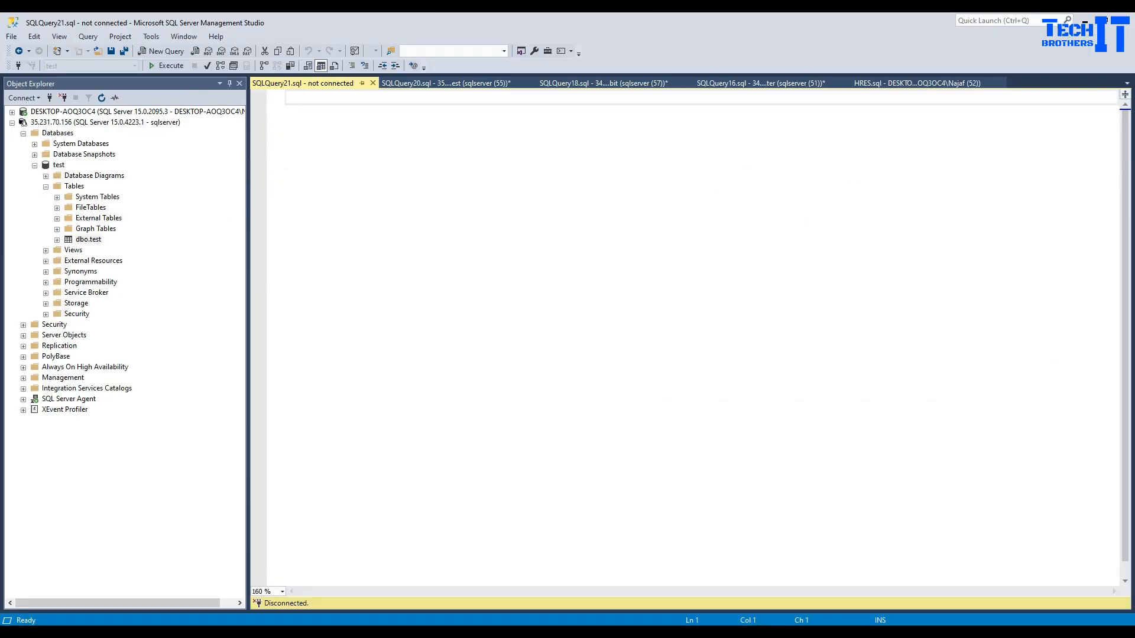
left_click(427, 86)
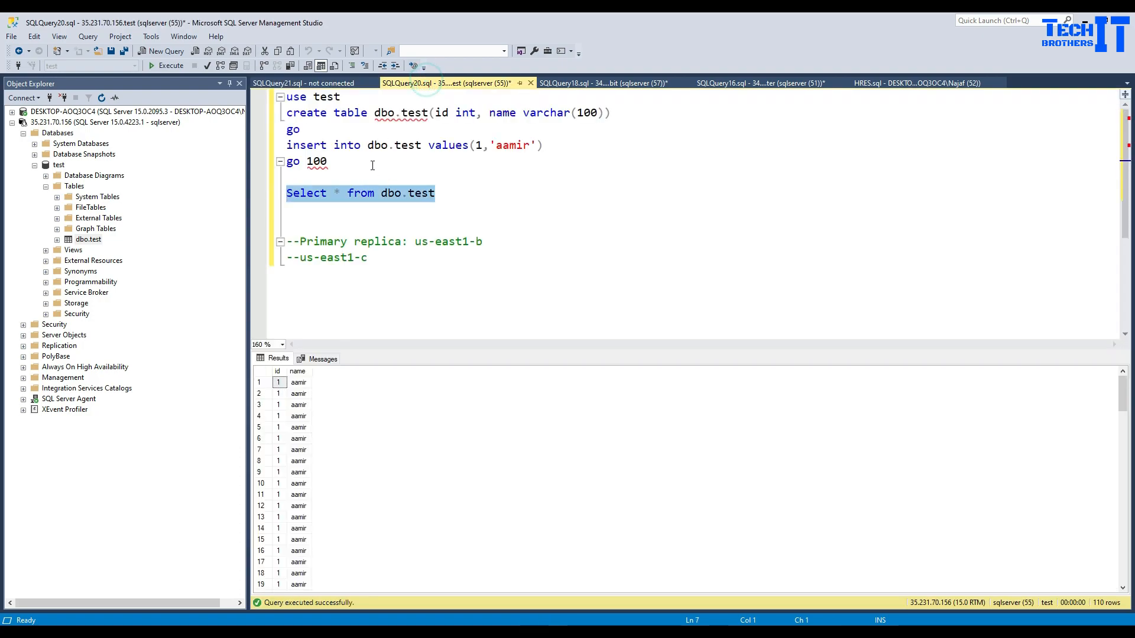
left_click_drag(361, 165, 286, 146)
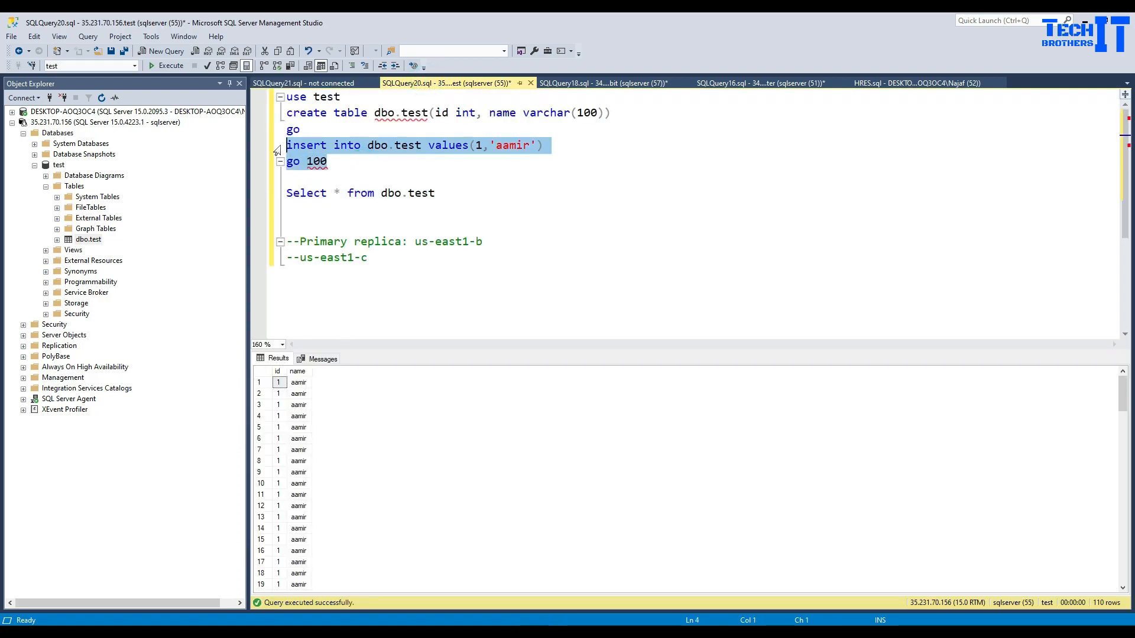
left_click(556, 204)
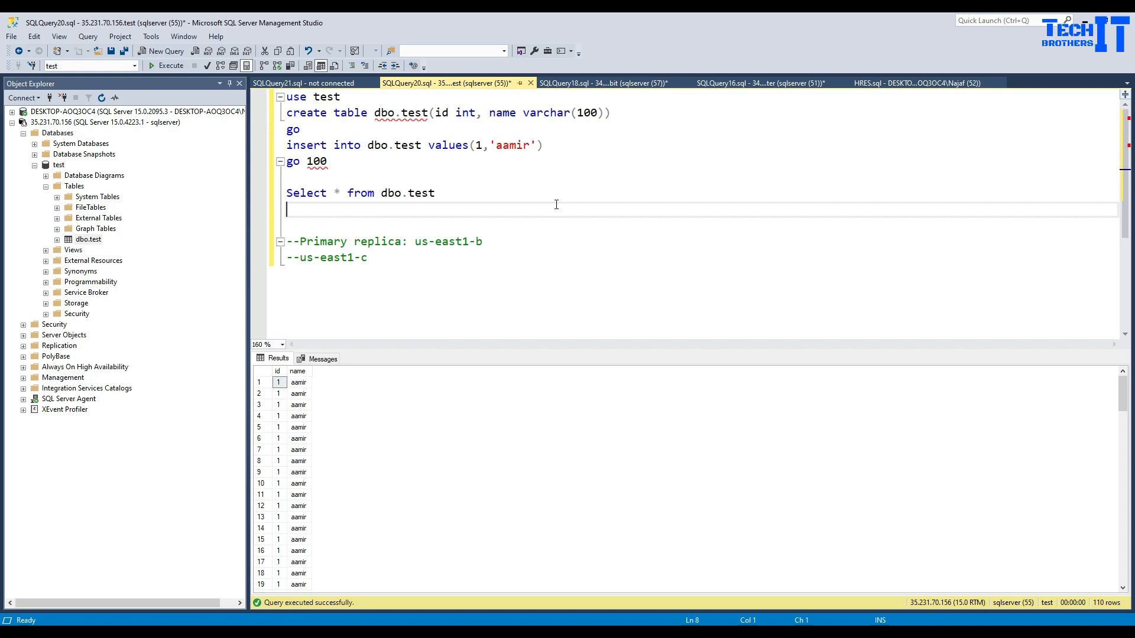